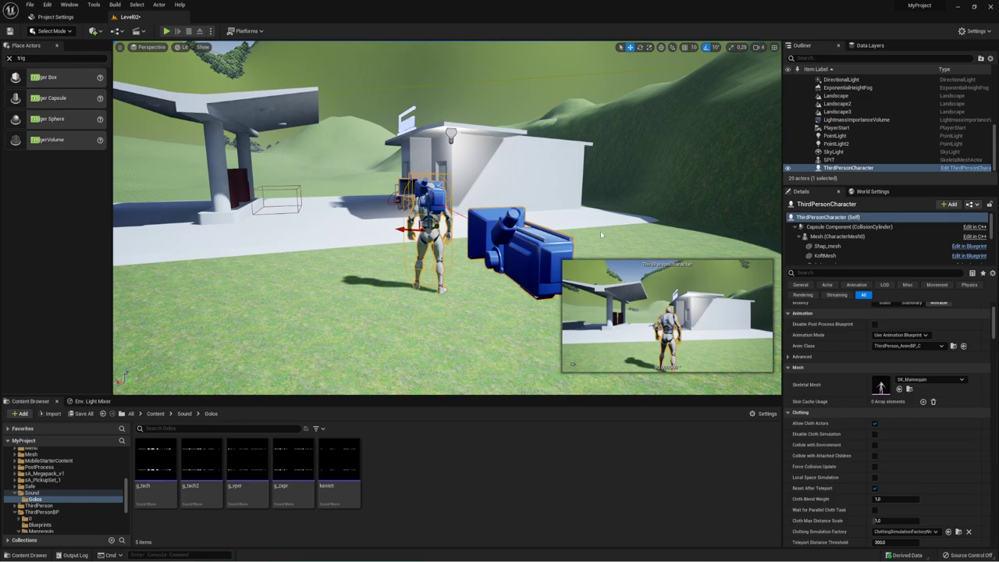
Play-test the level by running the character around the gas station building.
right_drag(439, 244, 438, 244)
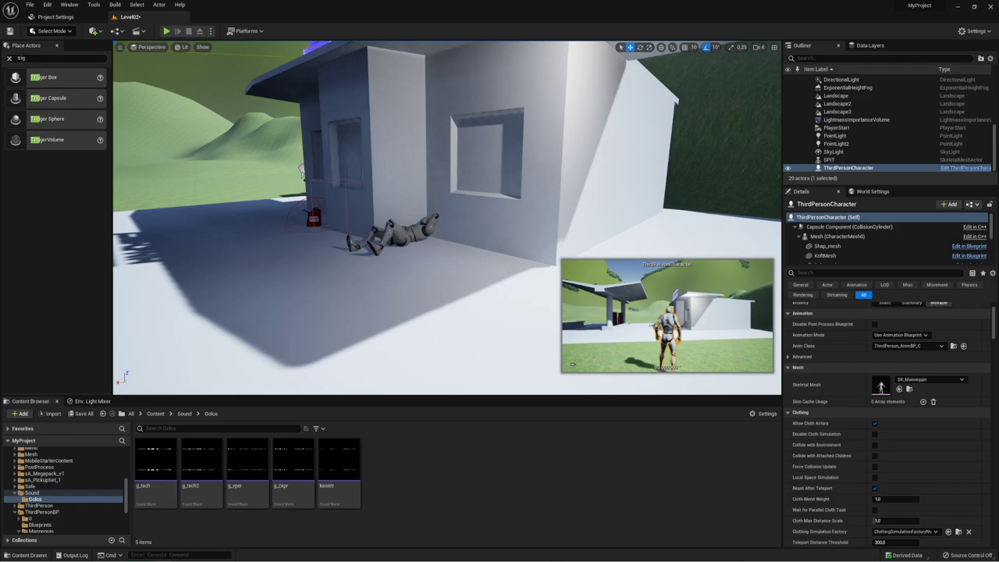
right_drag(391, 211, 391, 211)
key(f)
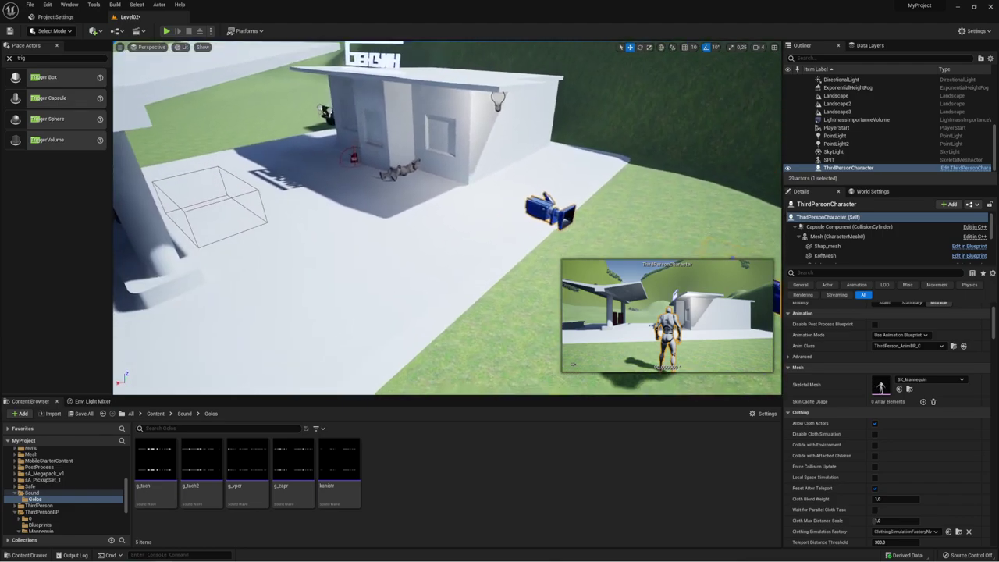
click(167, 32)
key(w)
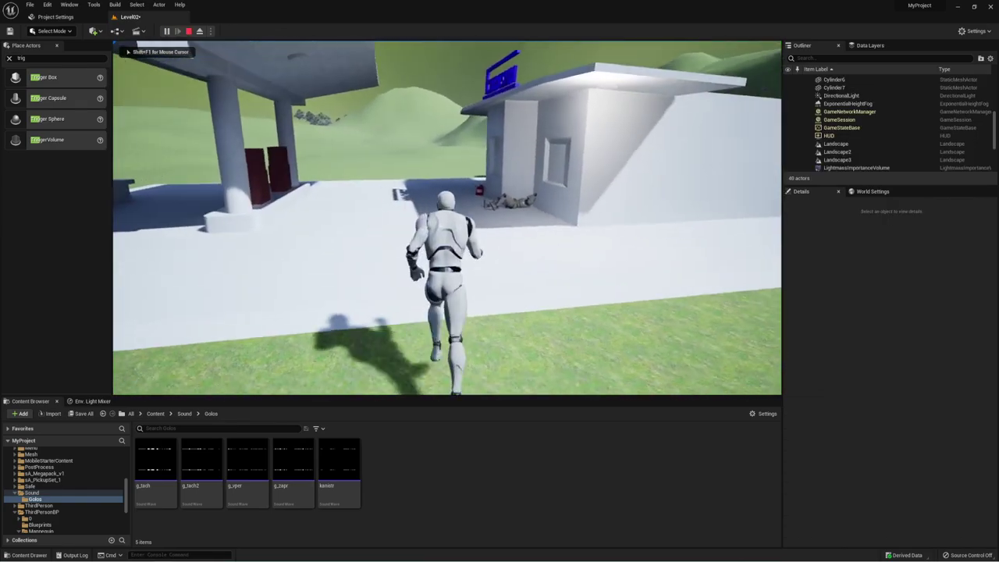
key(a)
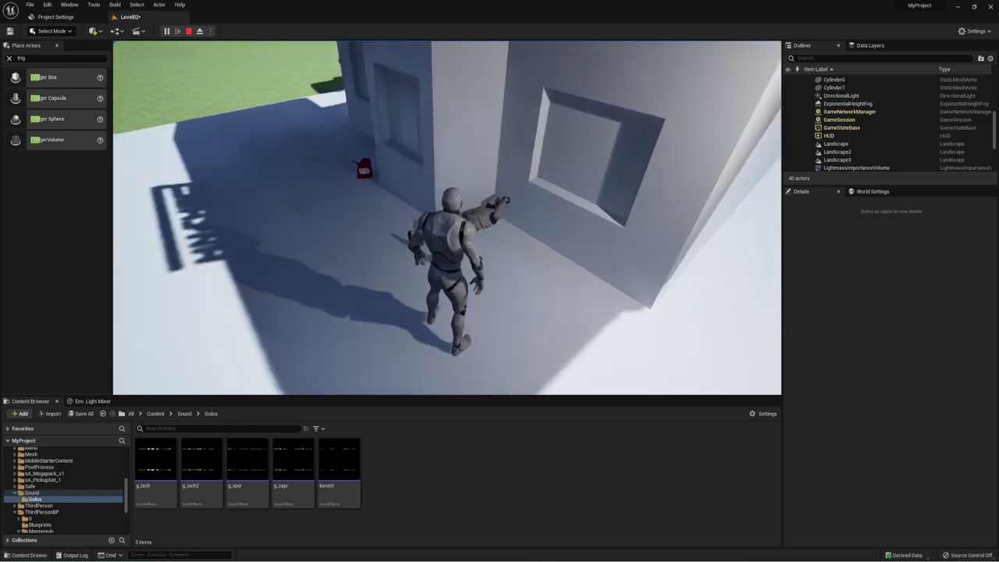
key(s)
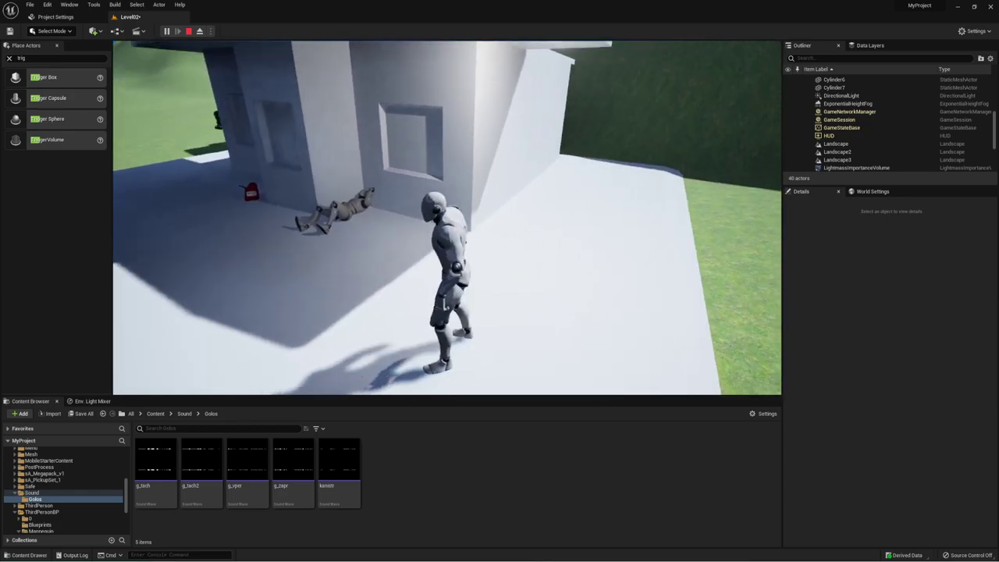
key(a)
key(w)
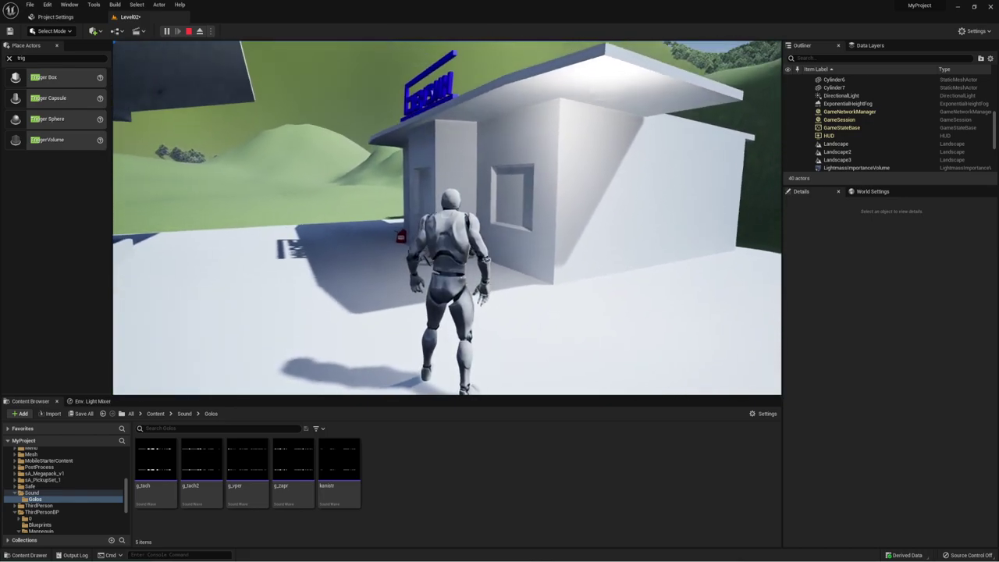
key(Escape)
right_drag(250, 117, 251, 117)
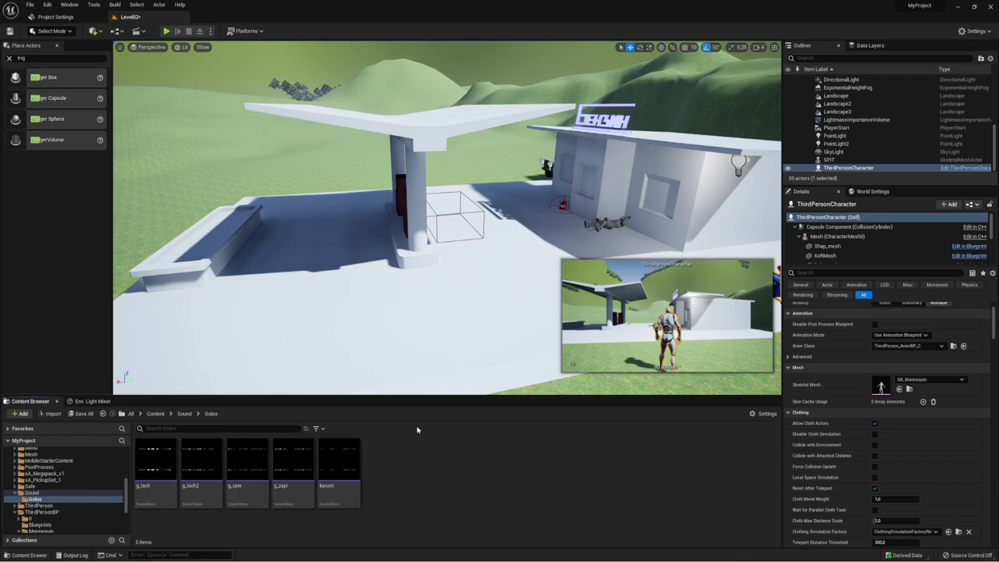
Inspect the trigger box under the gas station canopy from several angles.
right_click(414, 468)
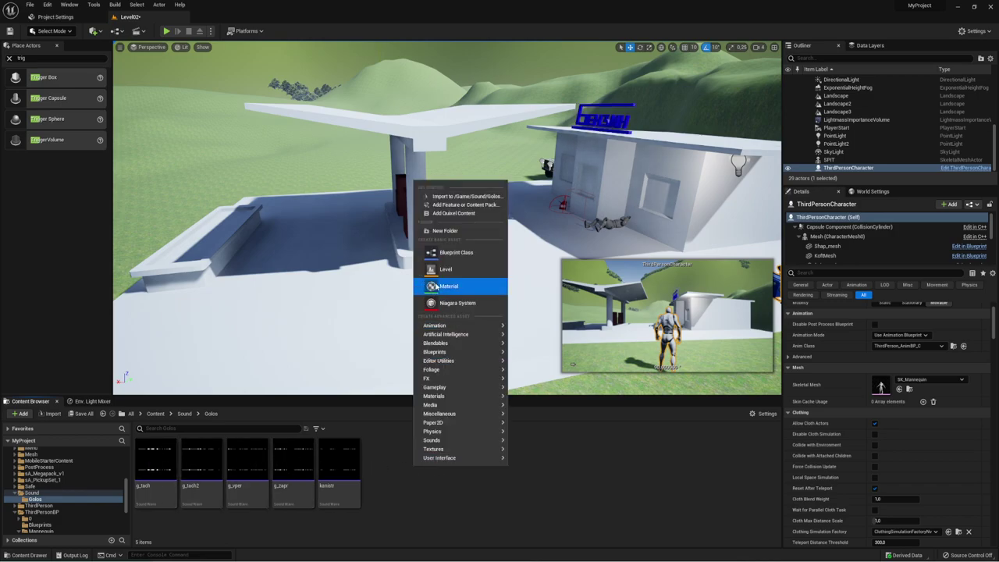
click(388, 464)
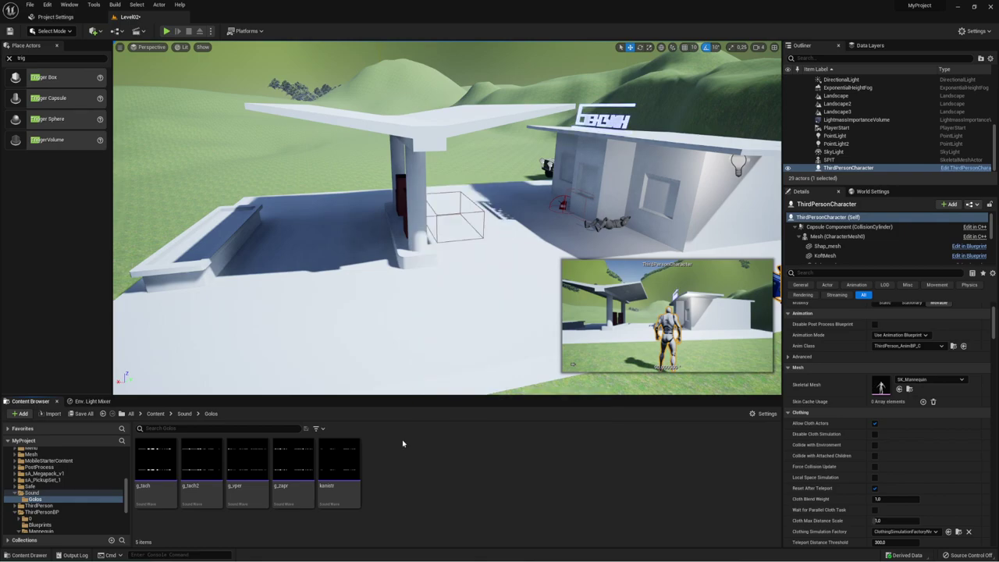
right_drag(446, 323, 515, 332)
right_drag(372, 243, 435, 274)
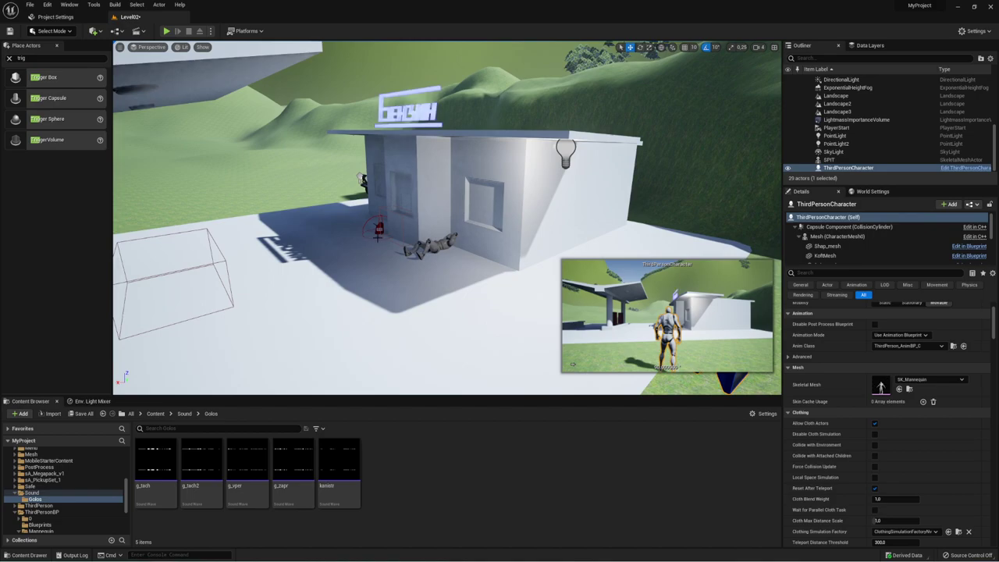
right_drag(378, 235, 313, 234)
right_drag(477, 260, 477, 260)
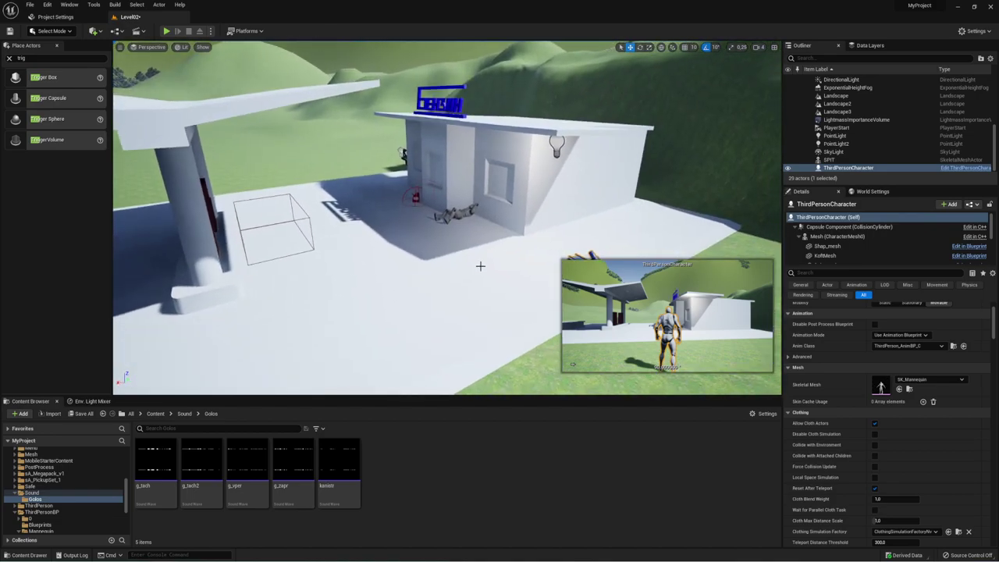
right_drag(359, 253, 350, 250)
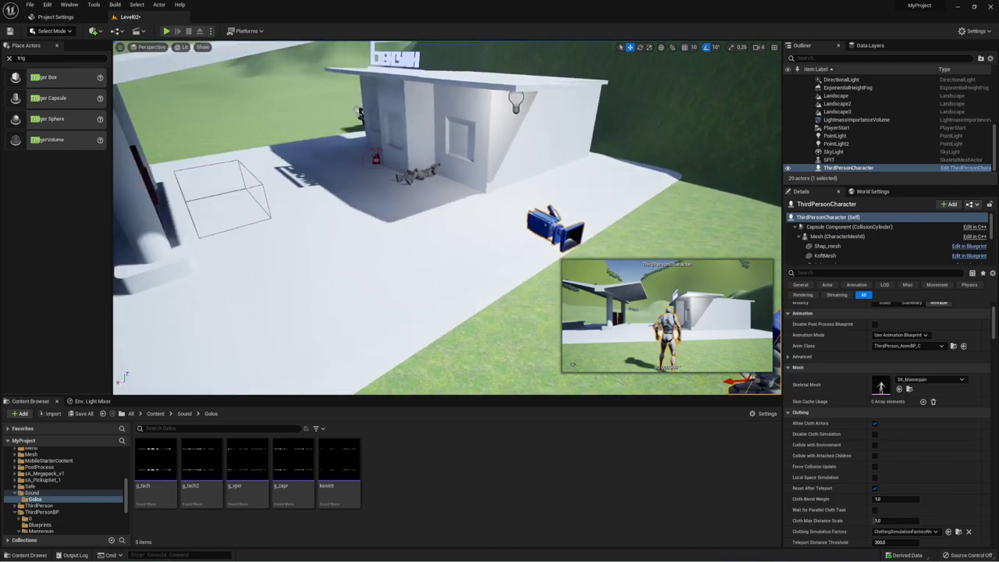
Create a Blueprint Structure asset named STR_table in the Sound/Golos folder.
right_click(432, 471)
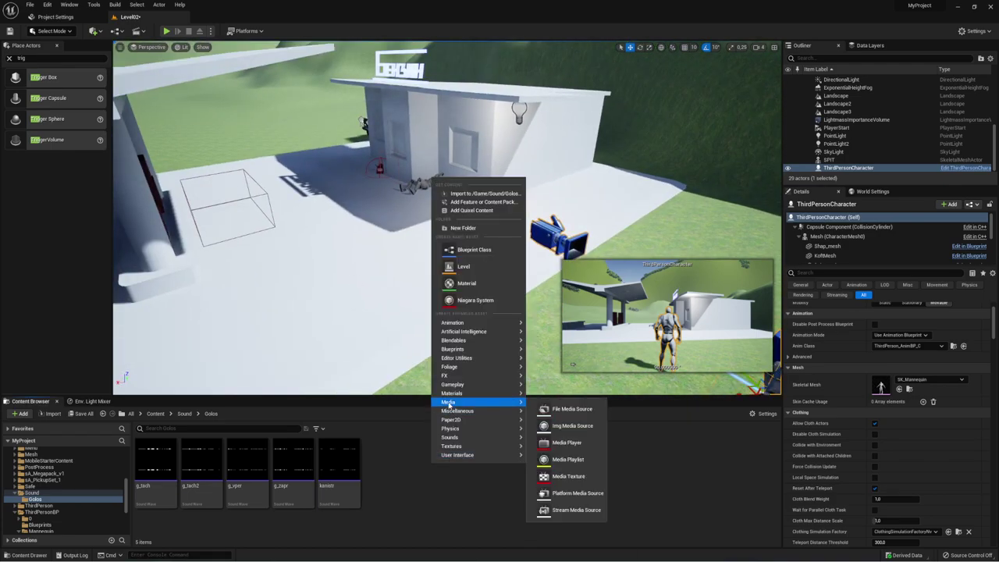
mouse_move(460, 361)
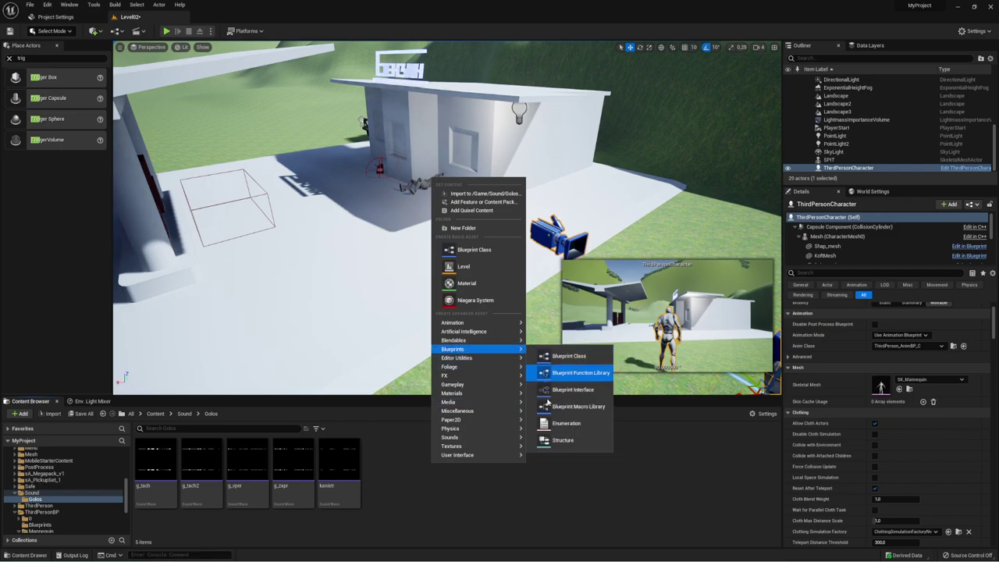
click(551, 438)
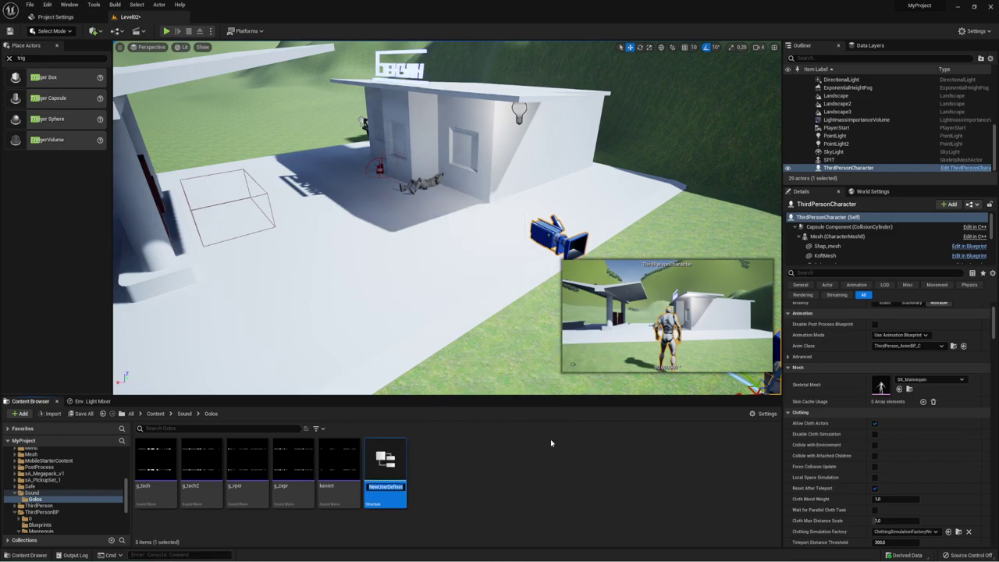
key(BackSpace)
text(bEX)
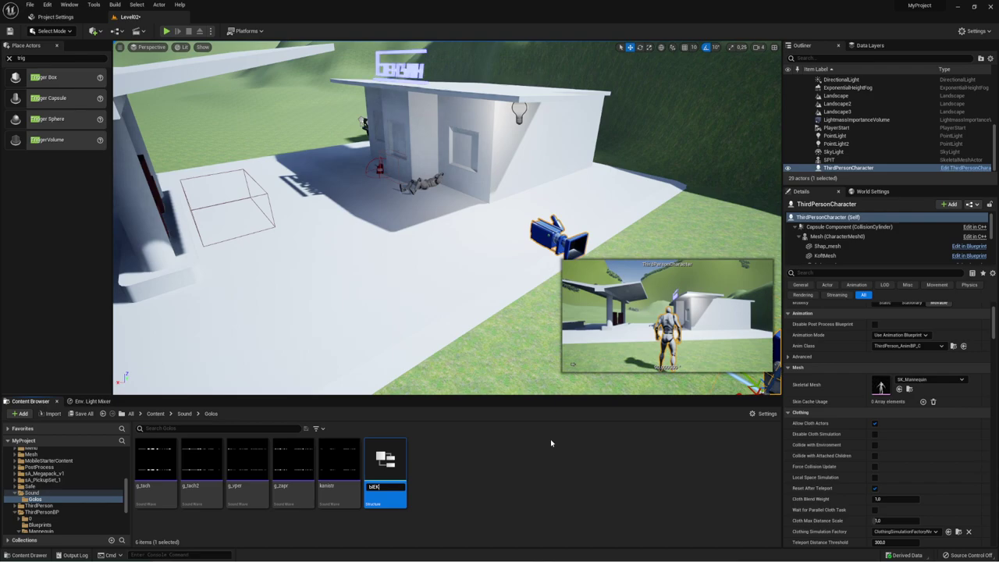
key(BackSpace)
key(BackSpace)
key(BackSpace)
text(STR)
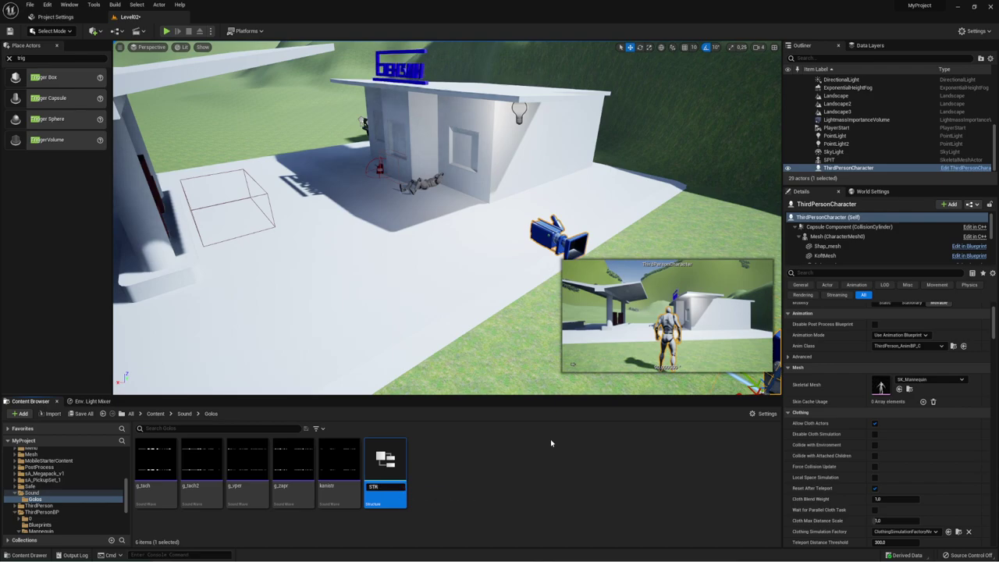
text(_)
text(table)
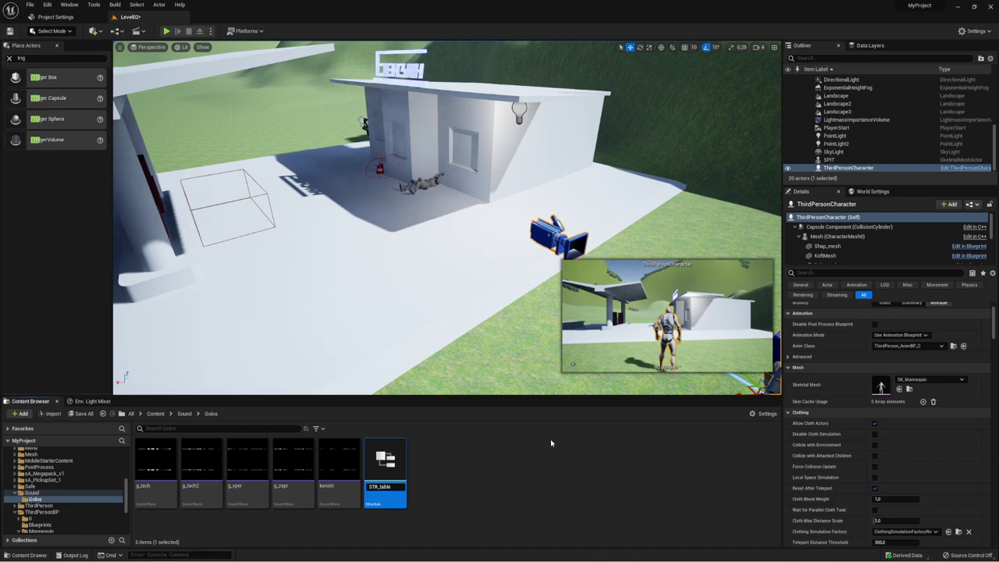
key(Return)
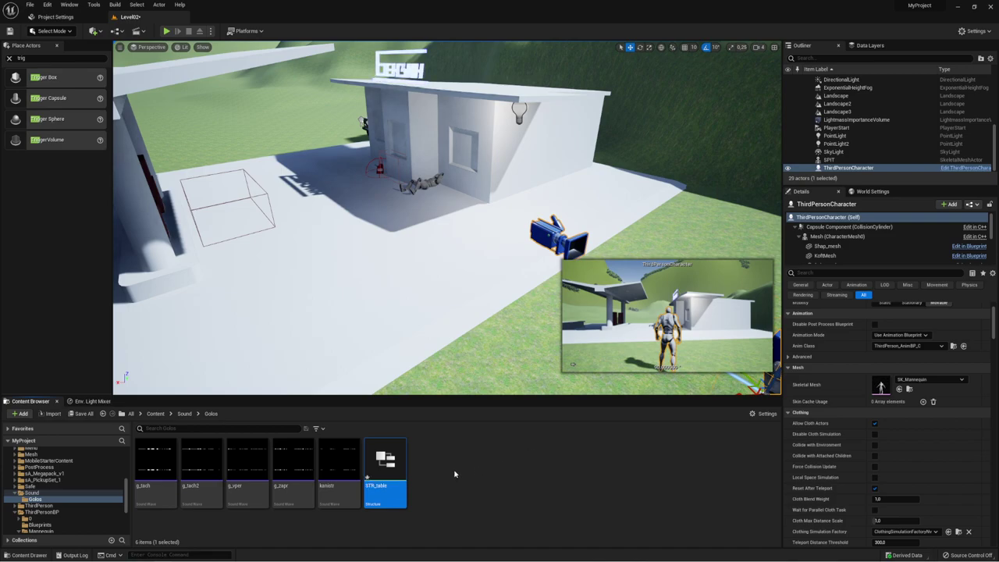
Create a Data Table with STR_table as its row structure and name it TAble_golos.
right_click(458, 474)
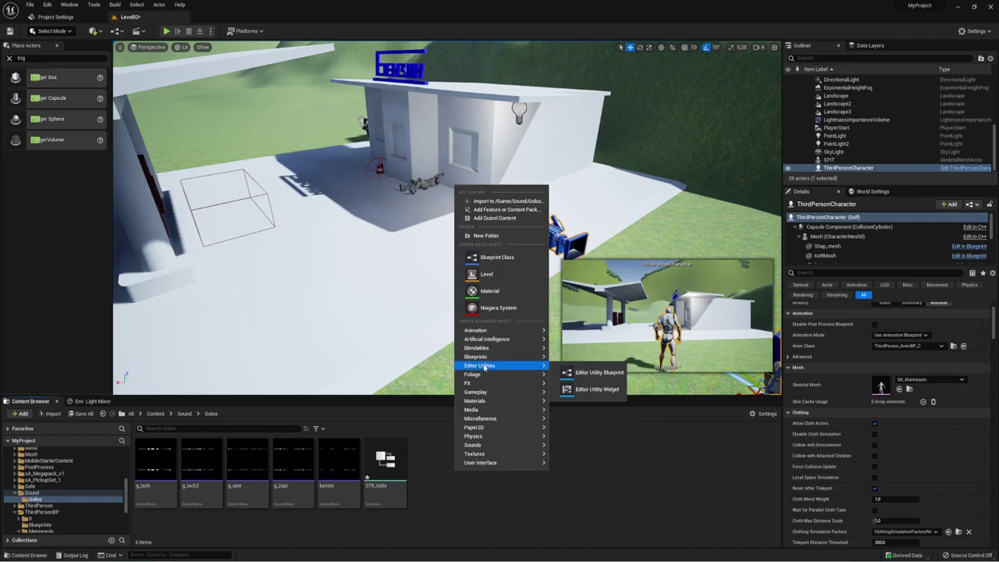
mouse_move(479, 408)
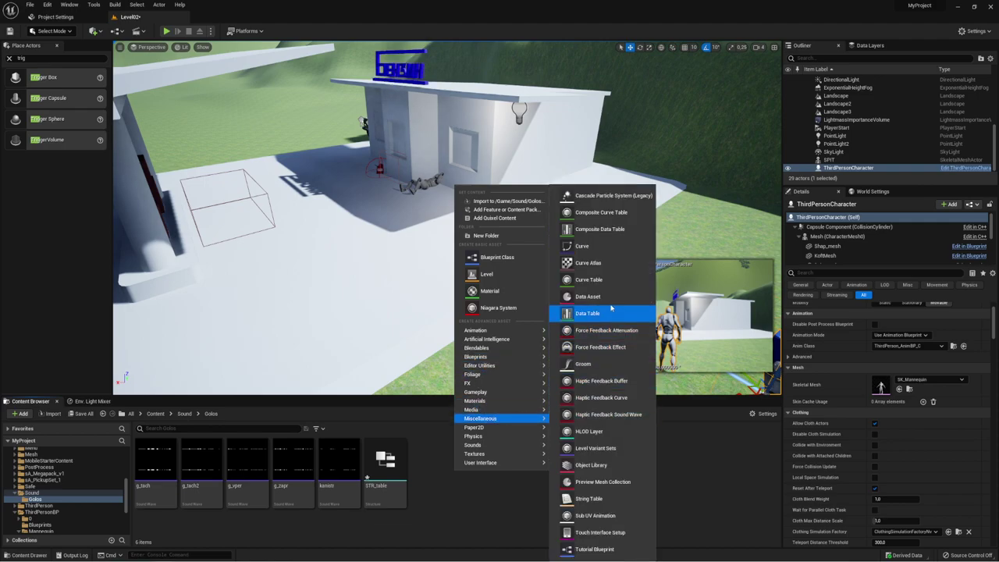
click(587, 314)
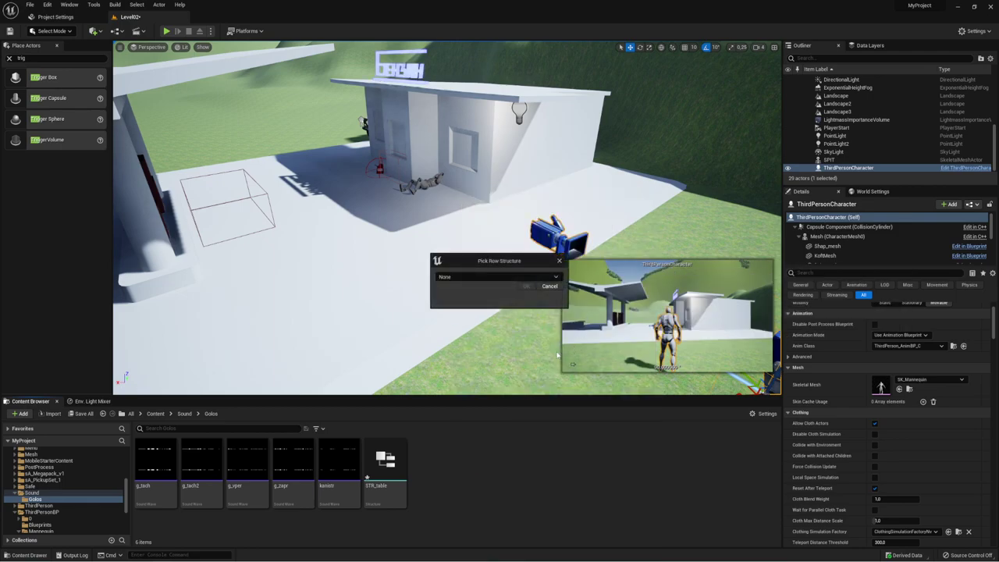
click(509, 278)
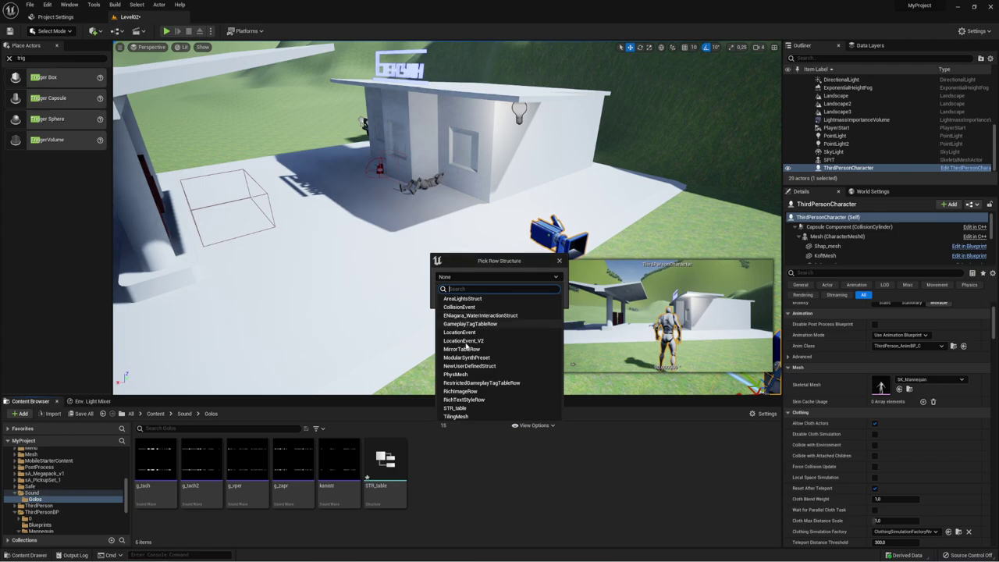
click(457, 409)
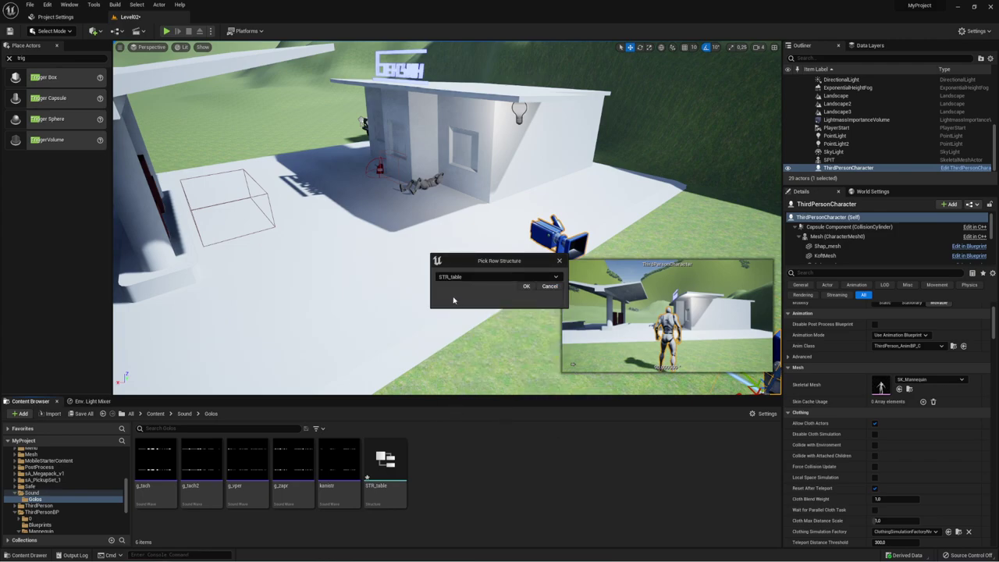
click(527, 287)
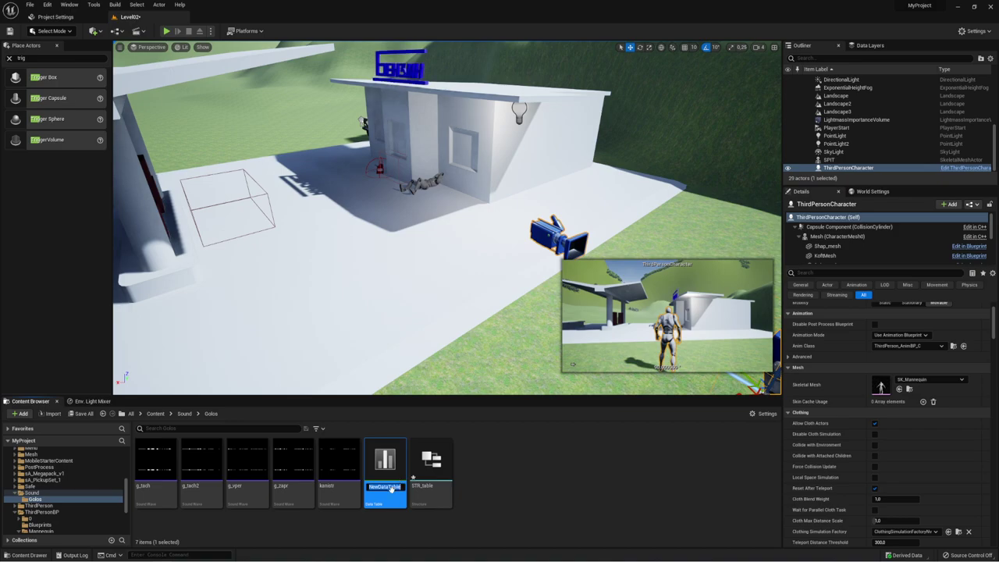
text(TAb)
text(le_g)
text(olo)
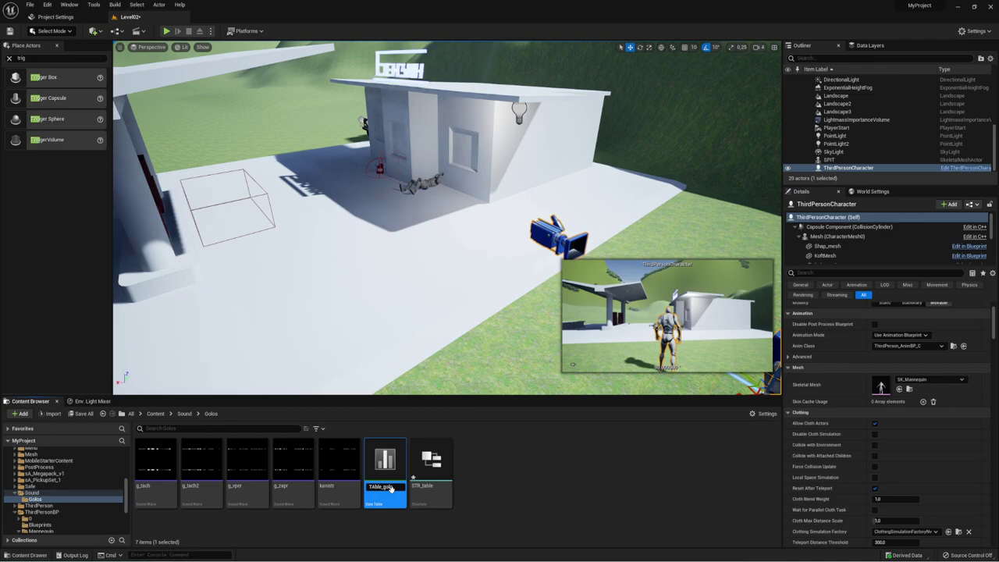
text(s)
key(Return)
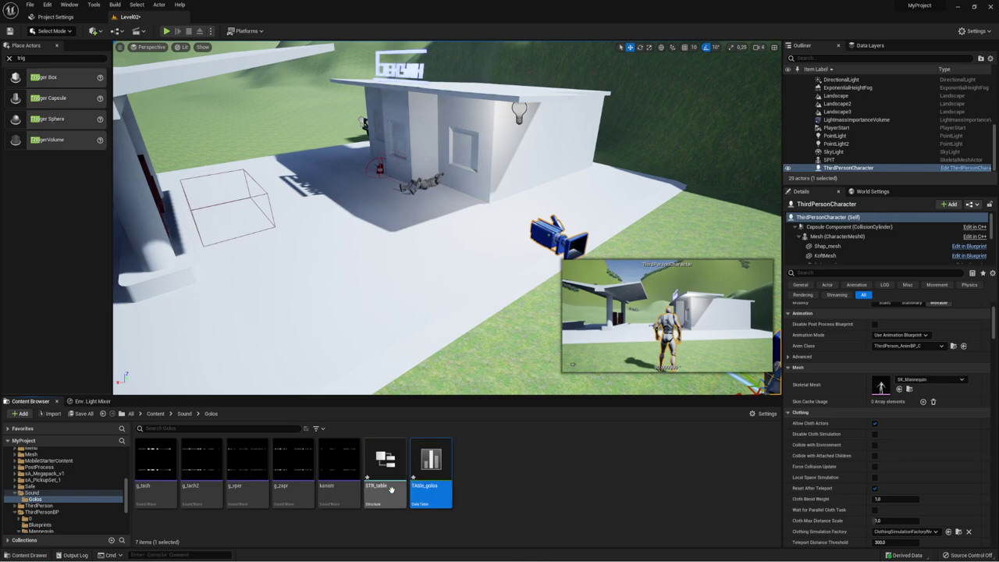
Open STR_table, add two more member variables, and make the first member a Name.
double_click(393, 470)
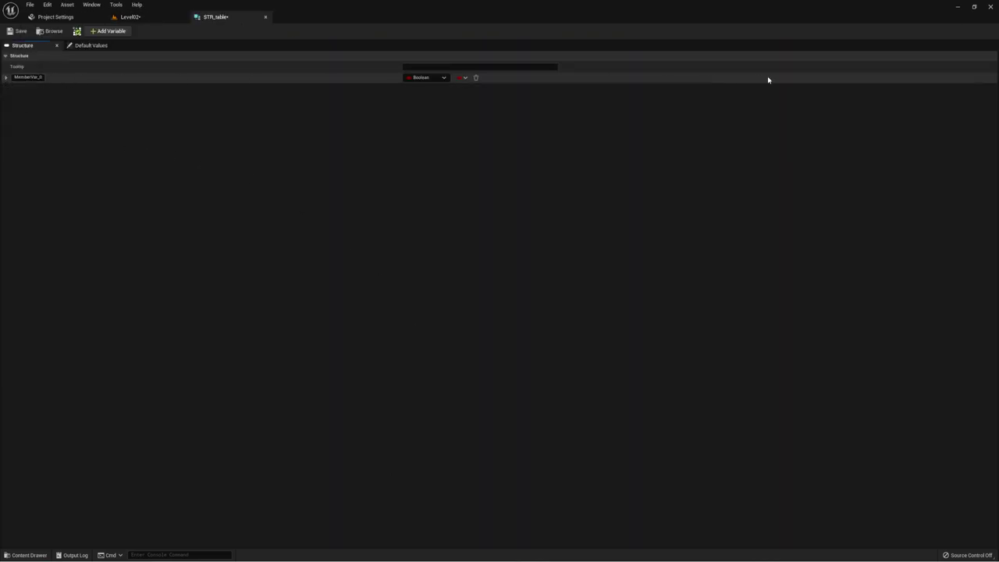
click(109, 32)
click(109, 31)
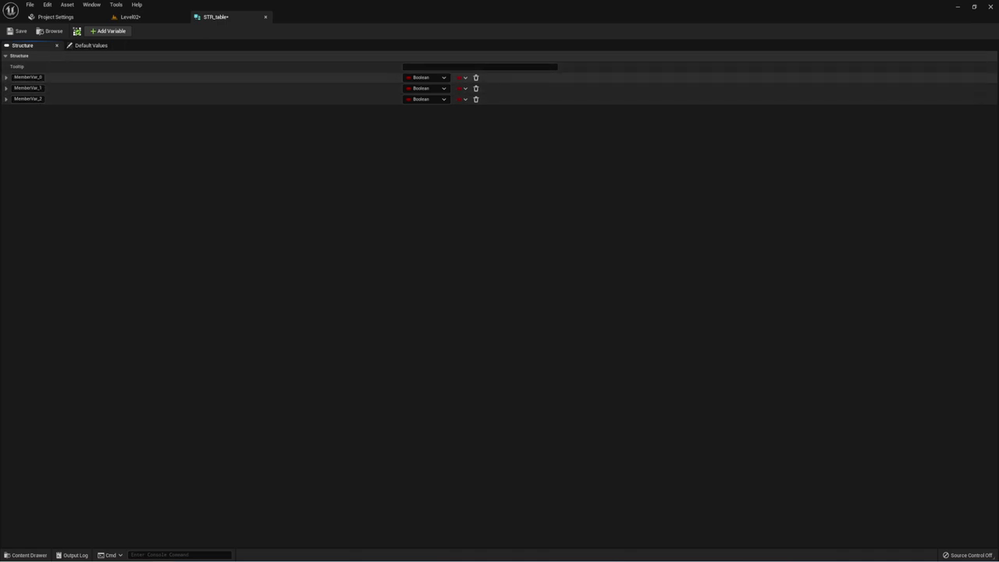
click(445, 79)
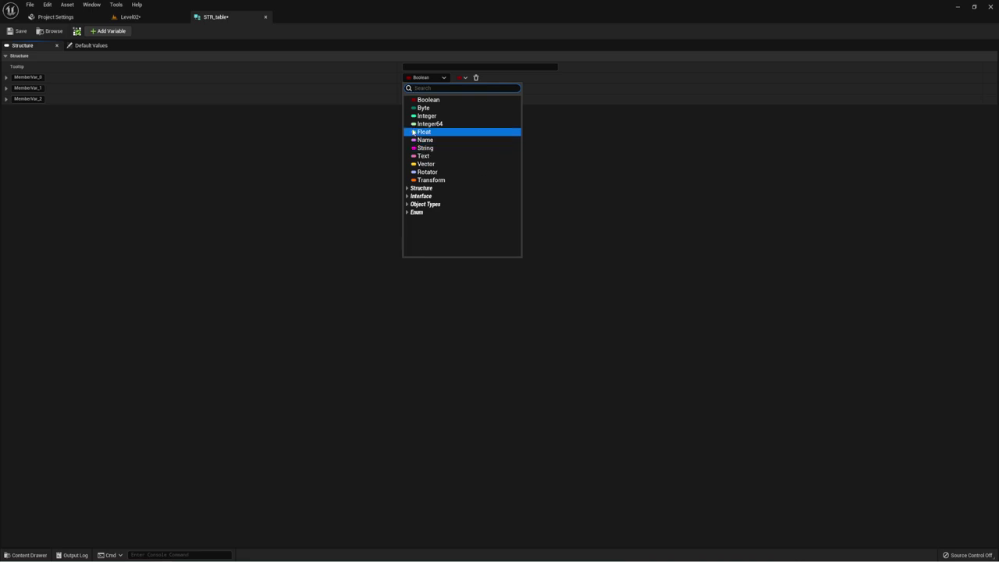
click(426, 140)
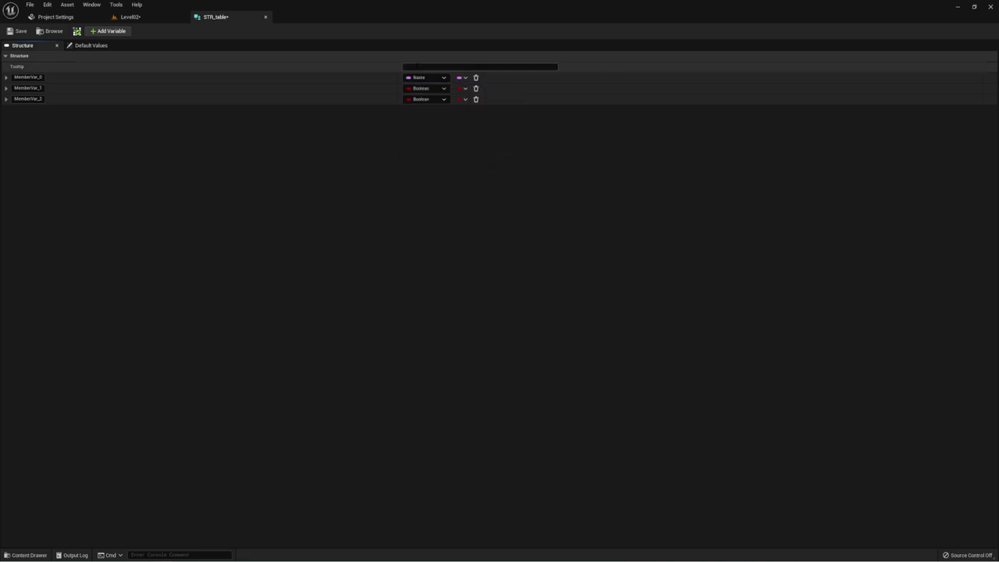
Delete MemberVar_0 and begin searching for a sound type for MemberVar_1.
click(443, 89)
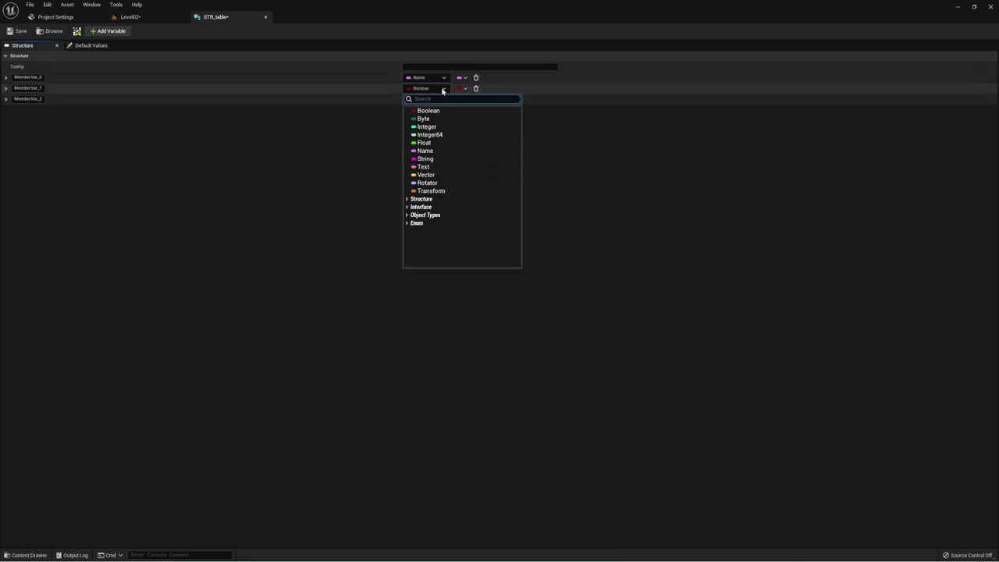
click(37, 77)
key(ctrl+a)
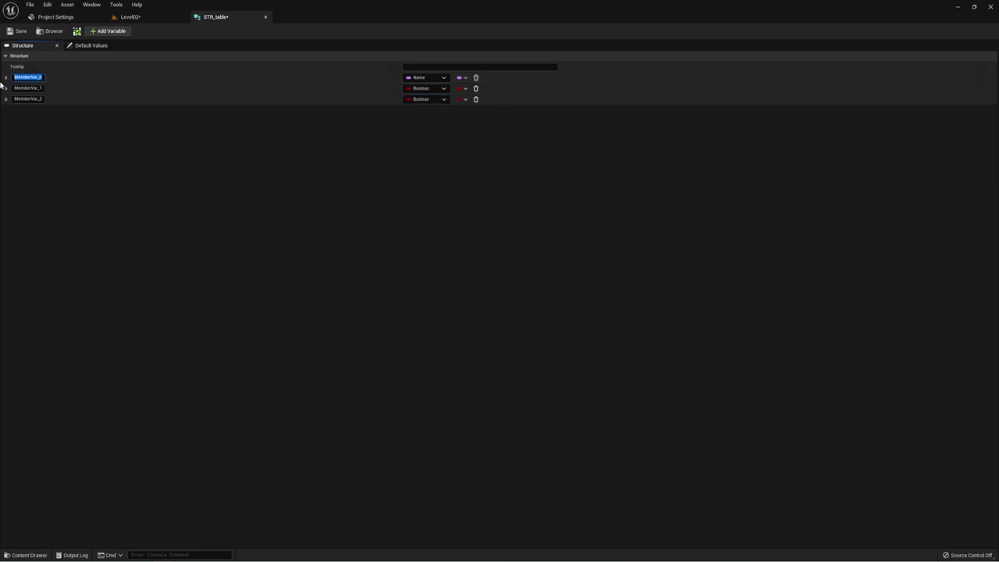
click(476, 78)
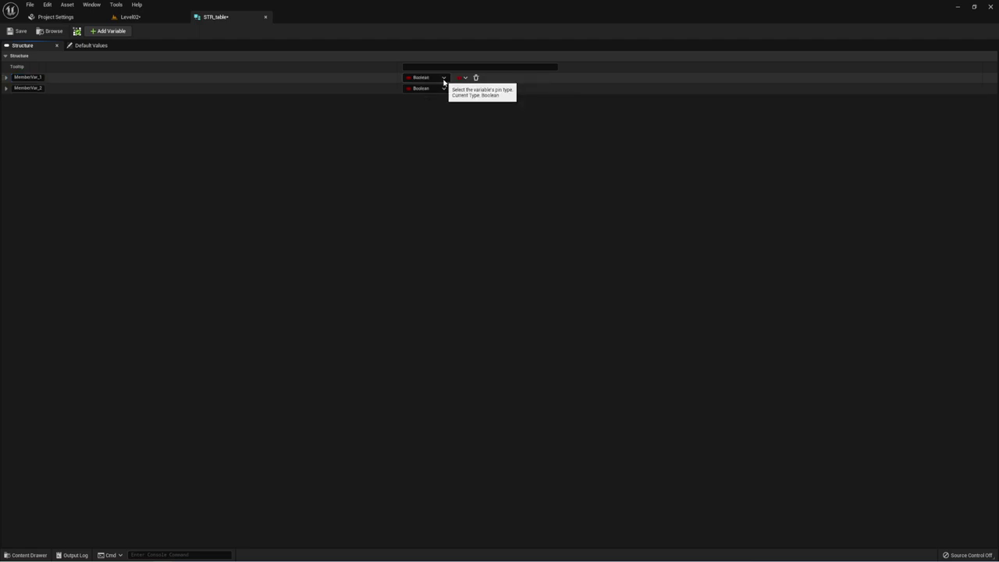
click(444, 78)
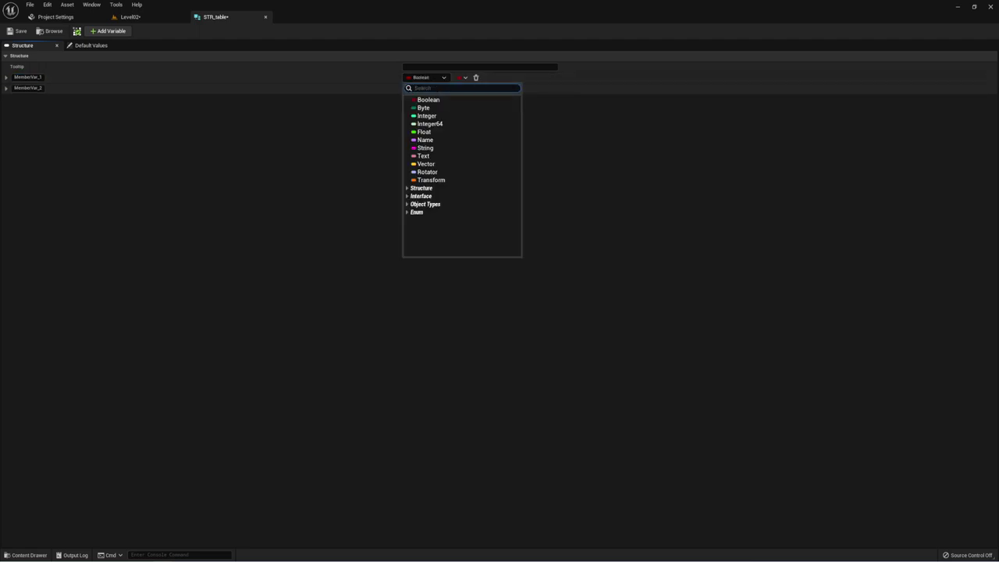
text(so)
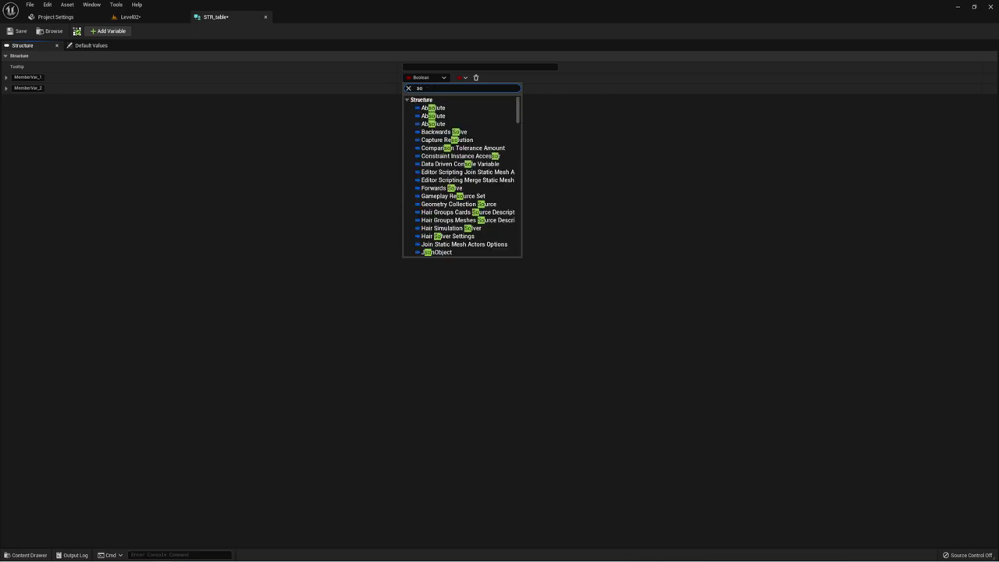
text(ud)
click(348, 120)
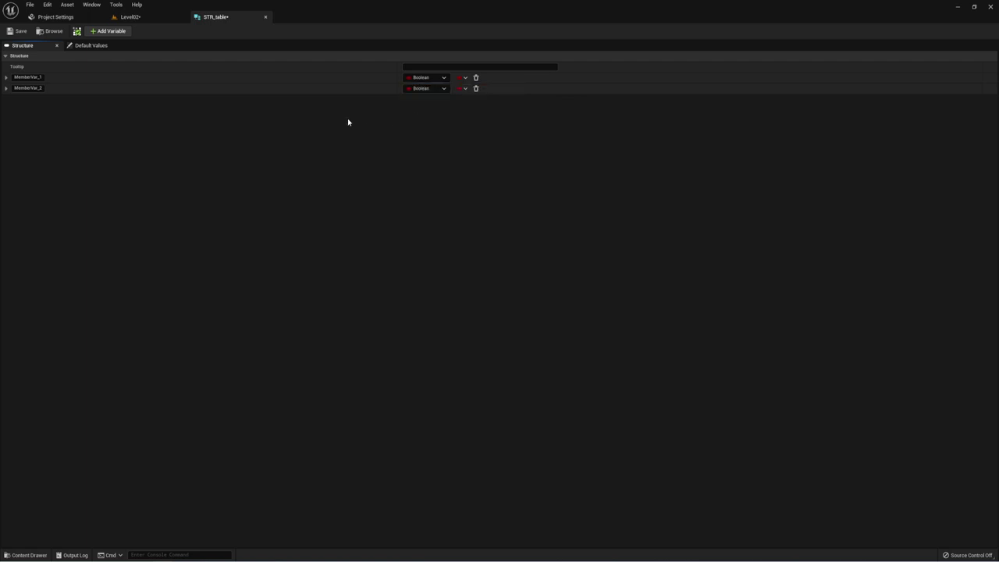
Set MemberVar_1 to a Sound Wave object reference and MemberVar_2 to Text in STR_table.
click(145, 16)
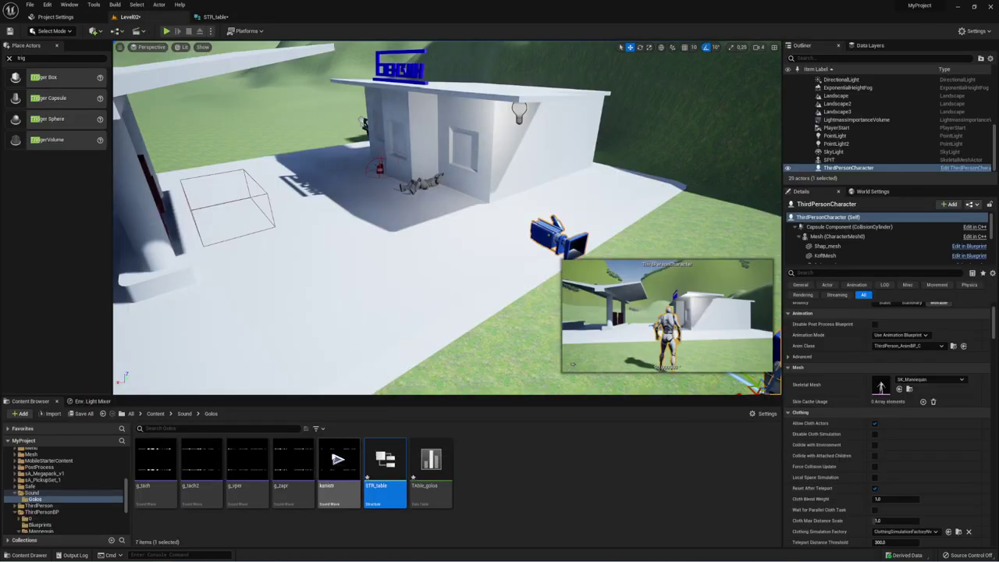
mouse_move(327, 445)
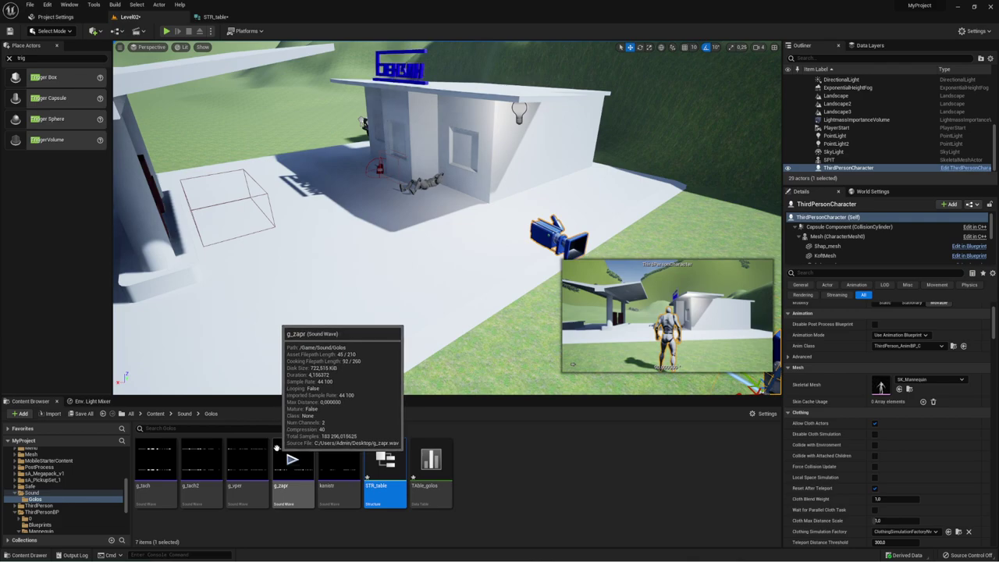
click(212, 16)
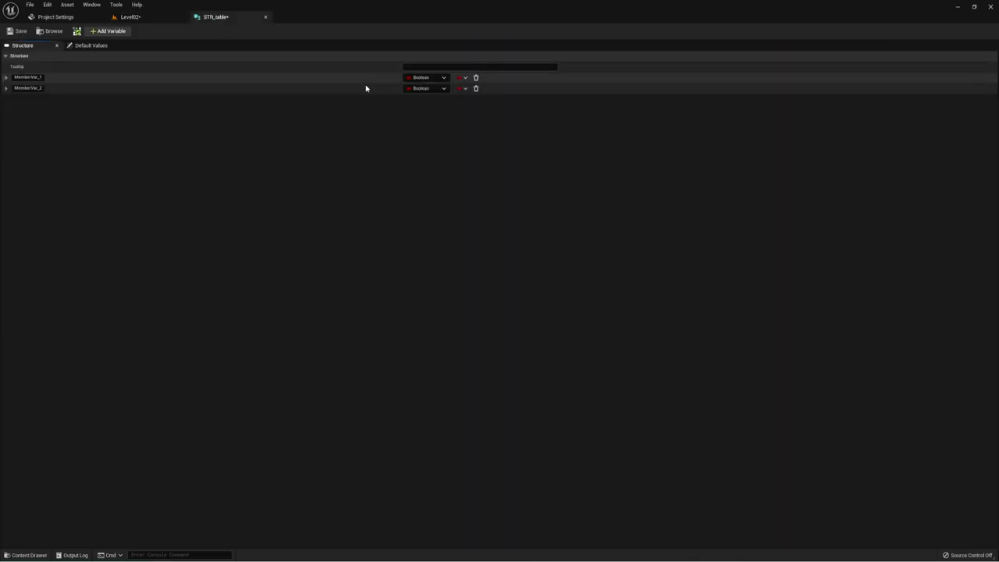
click(445, 78)
text(sou)
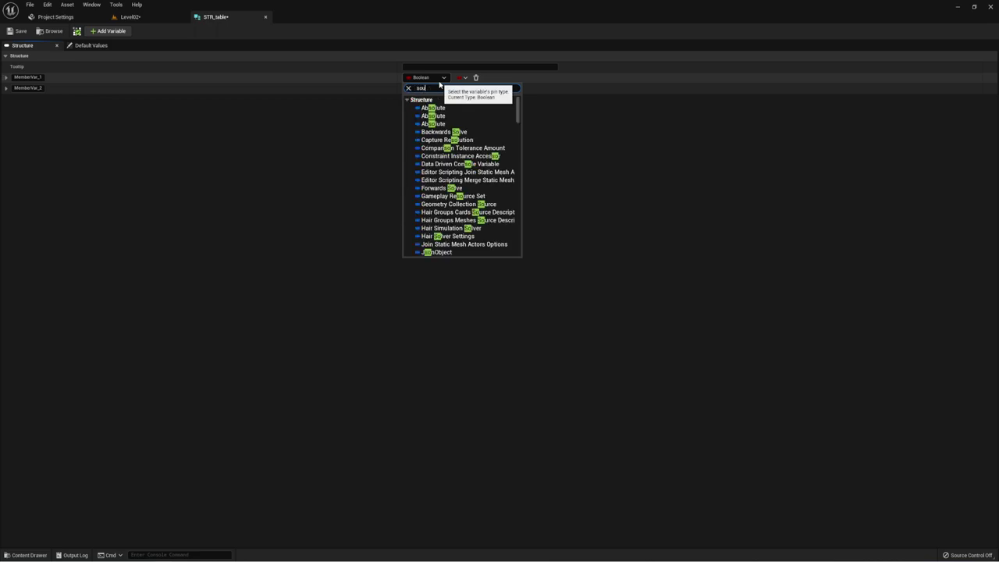
text(nd)
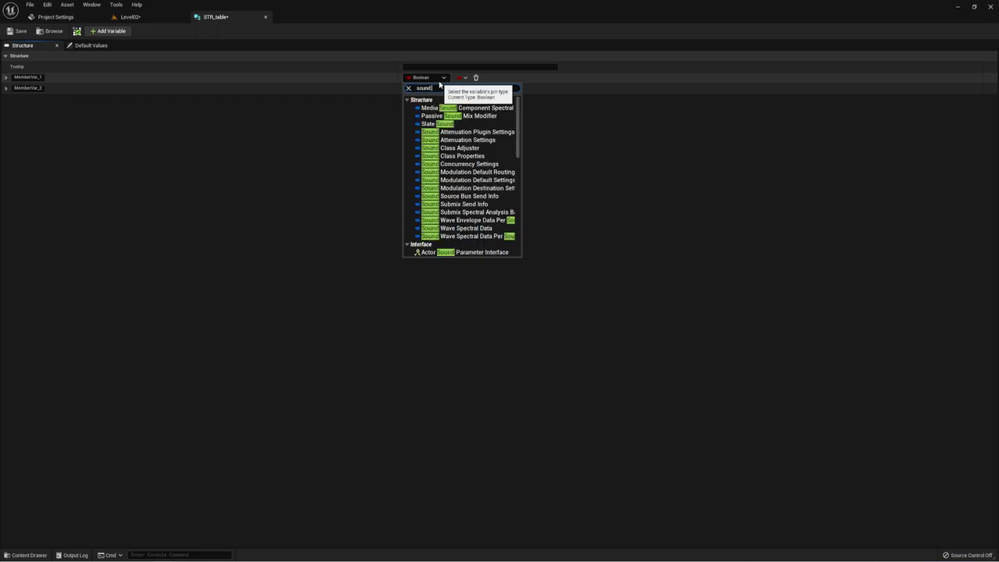
text( wave)
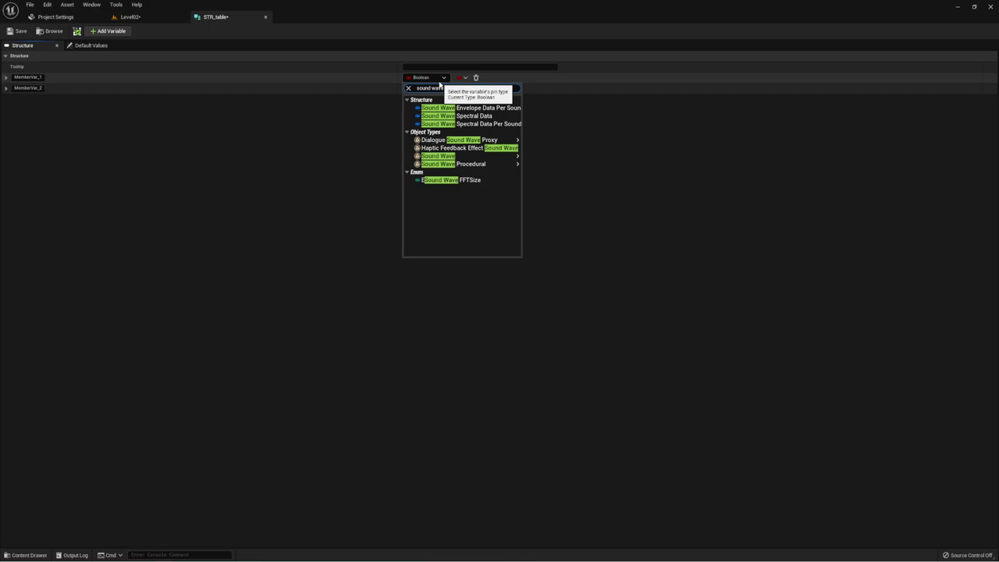
mouse_move(441, 157)
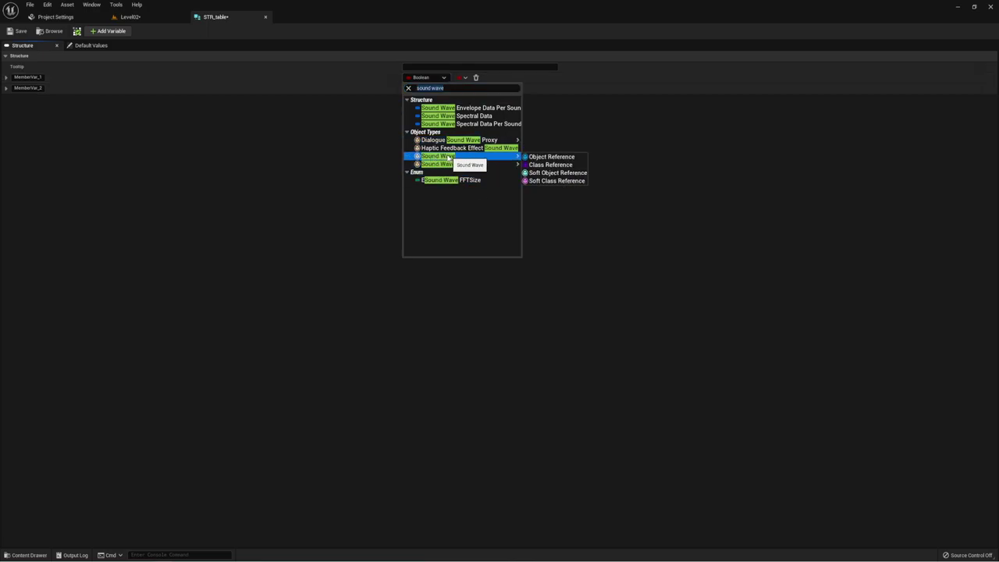
click(542, 157)
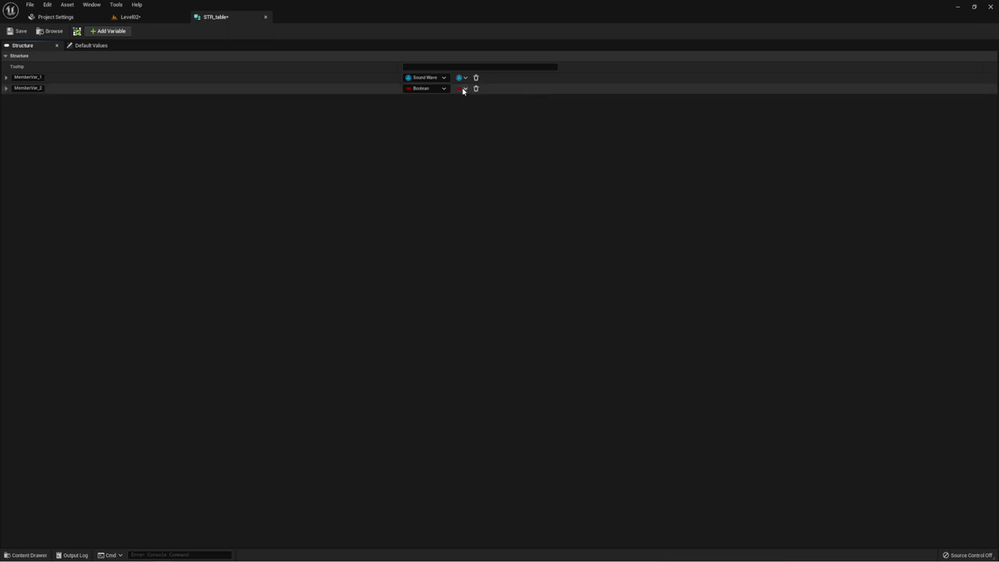
click(444, 89)
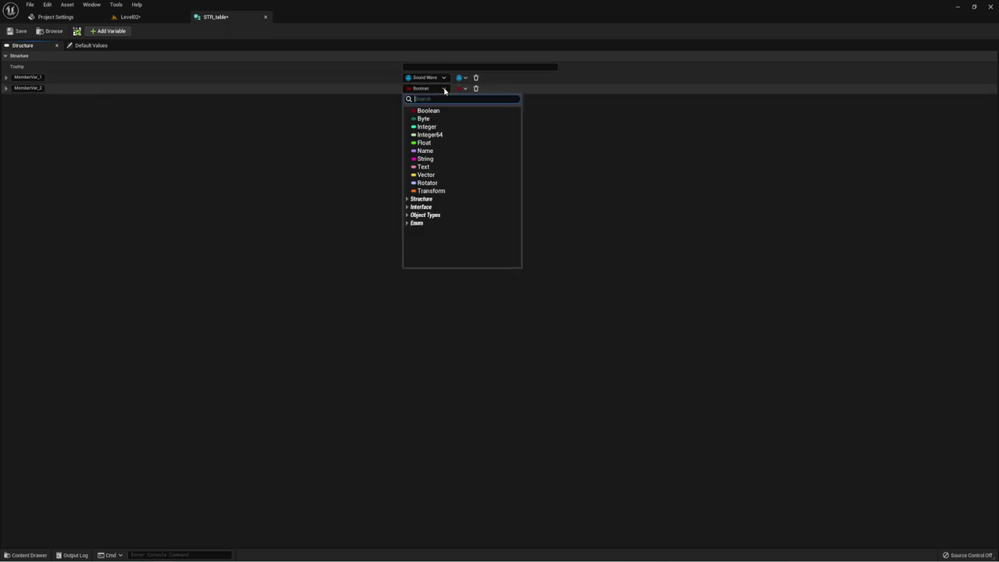
click(424, 167)
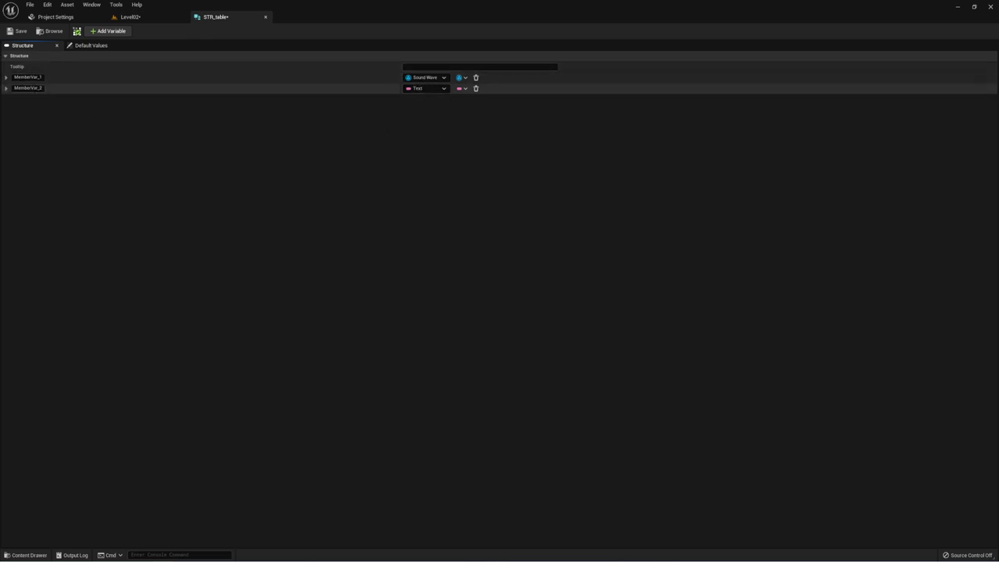
Rename MemberVar_2 to Text and MemberVar_1 to Sound, then save STR_table.
click(29, 87)
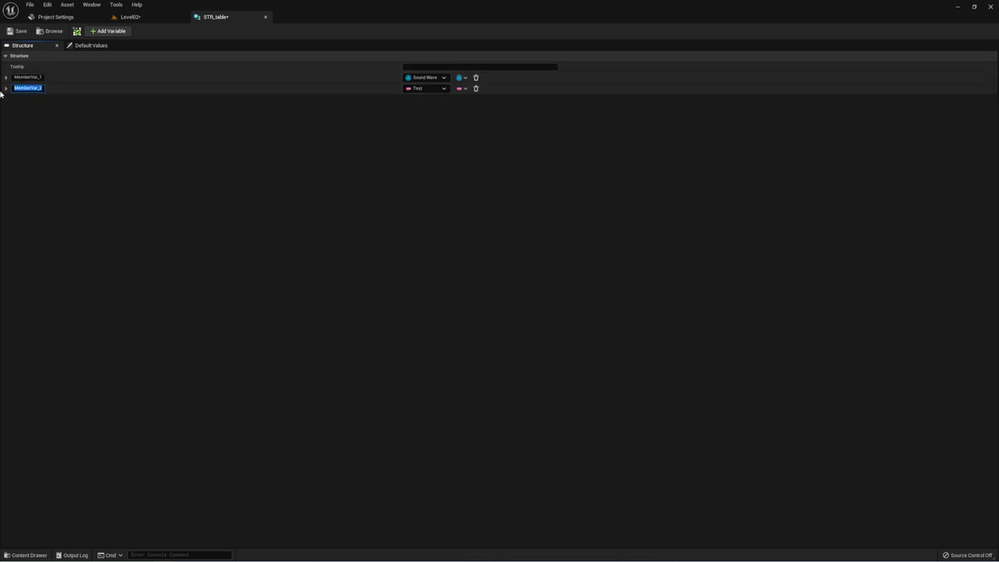
text(Text)
click(39, 77)
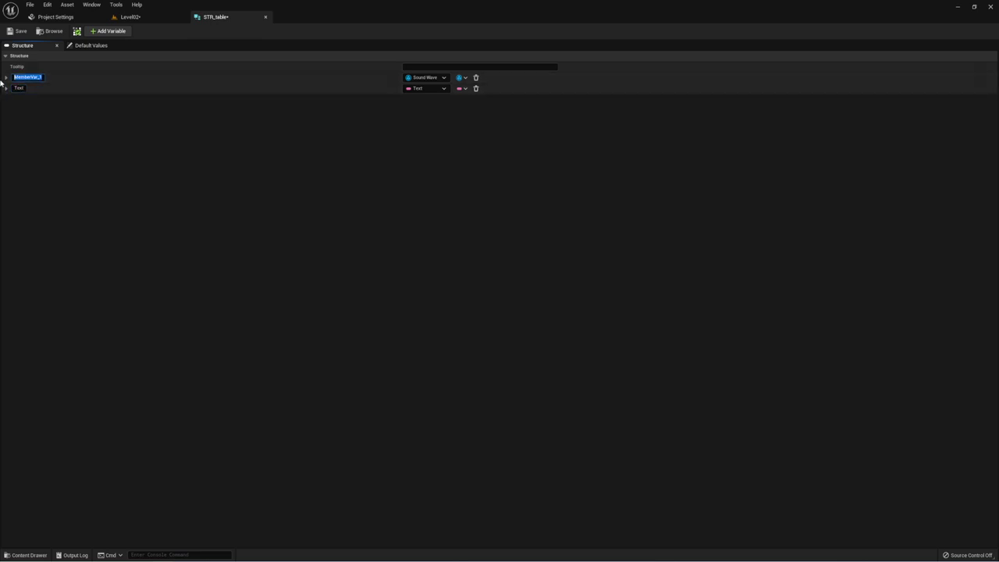
text(Sound)
click(18, 31)
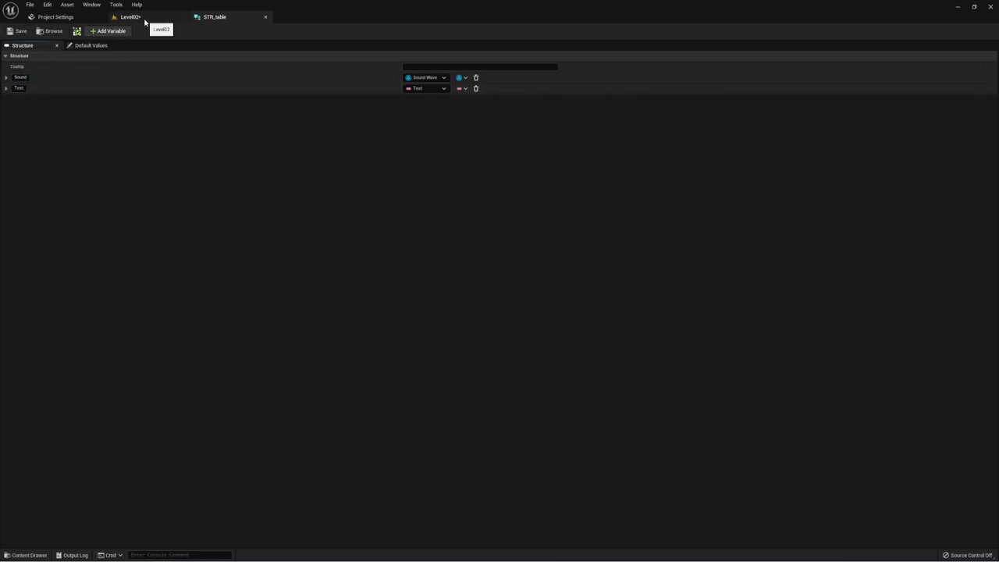
click(140, 17)
Add a new row to TAble_golos and assign the g_zapr sound to it.
double_click(432, 467)
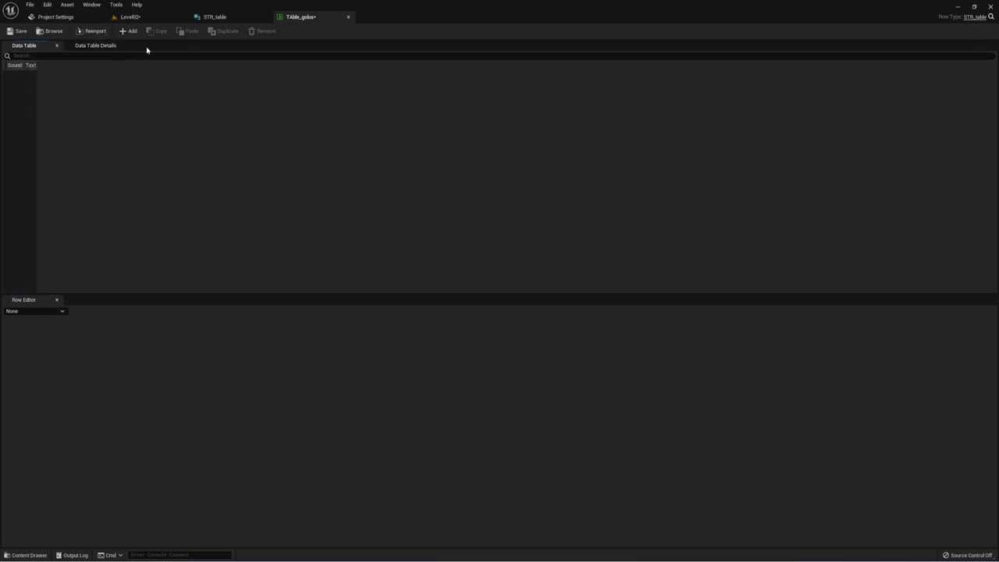
click(128, 30)
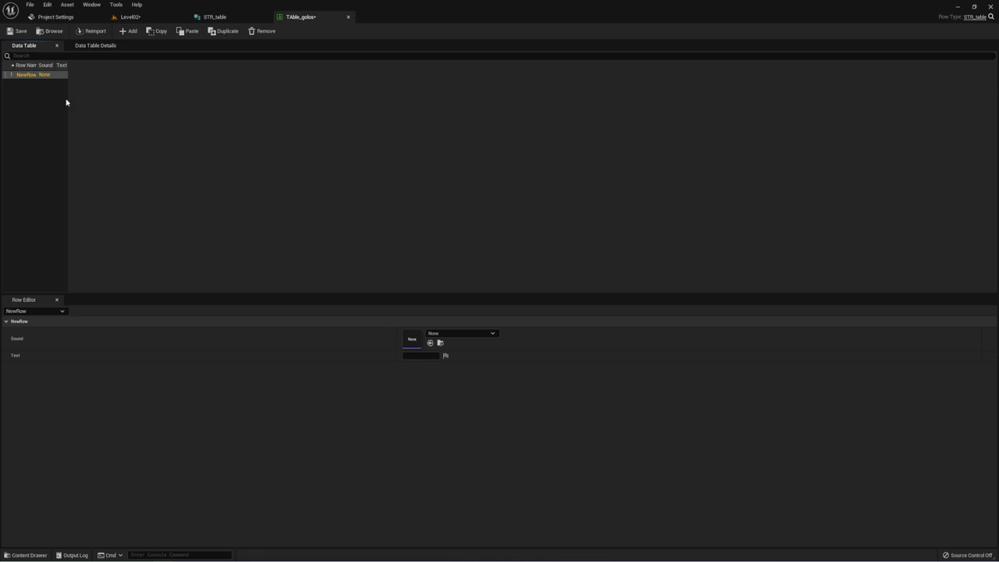
click(443, 336)
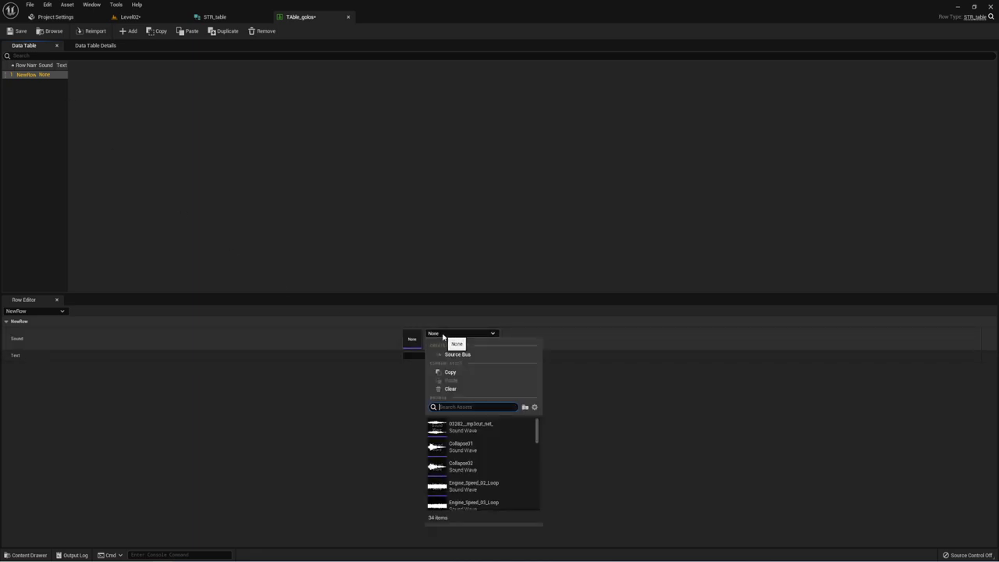
click(443, 336)
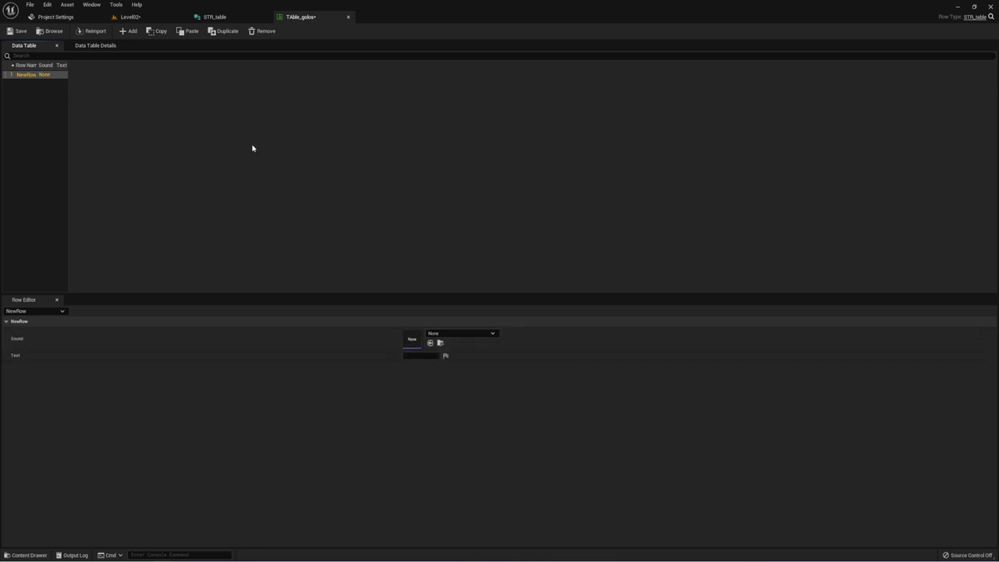
click(140, 17)
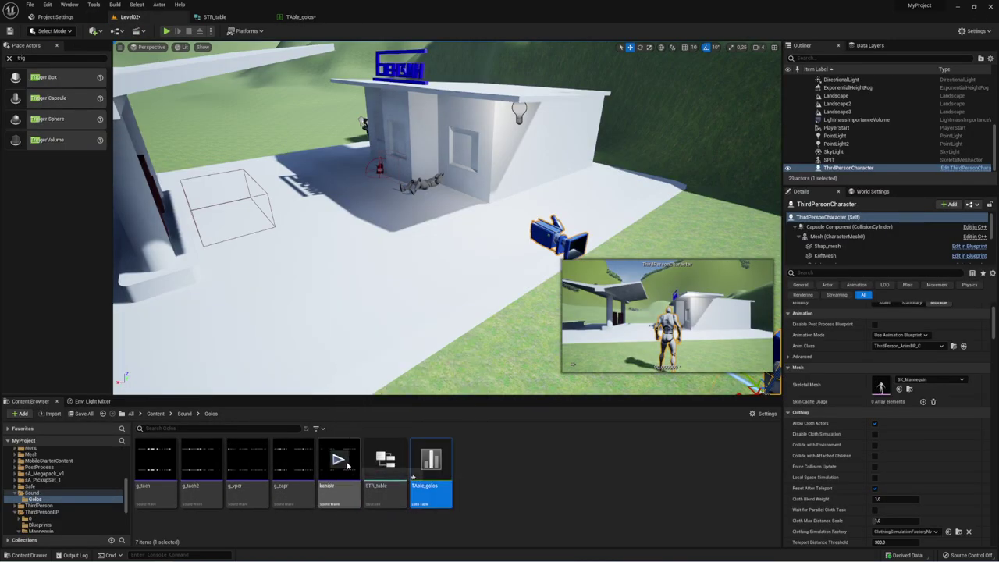
click(309, 447)
double_click(431, 467)
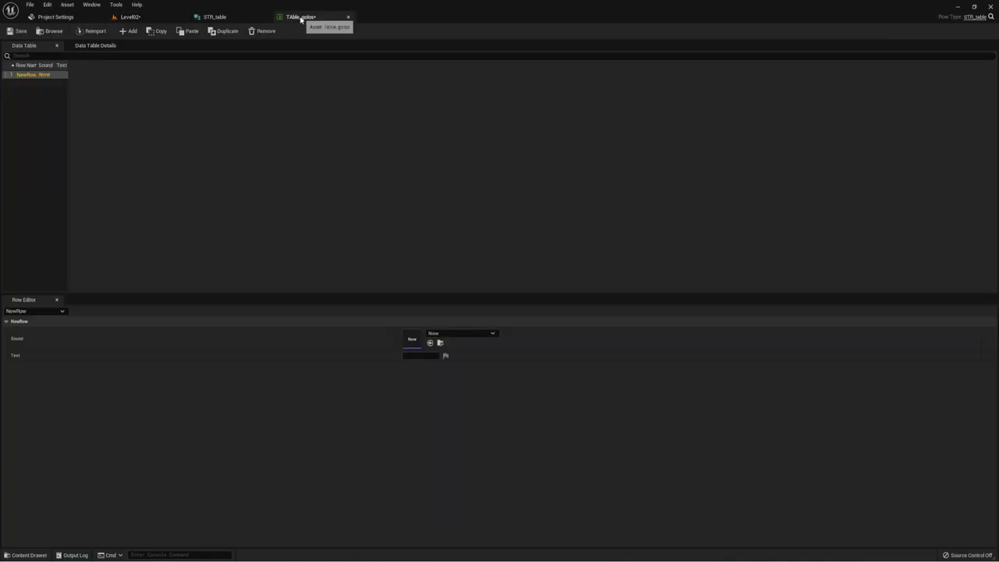
click(430, 342)
text(Много заправок надеюсь тут есть топливо)
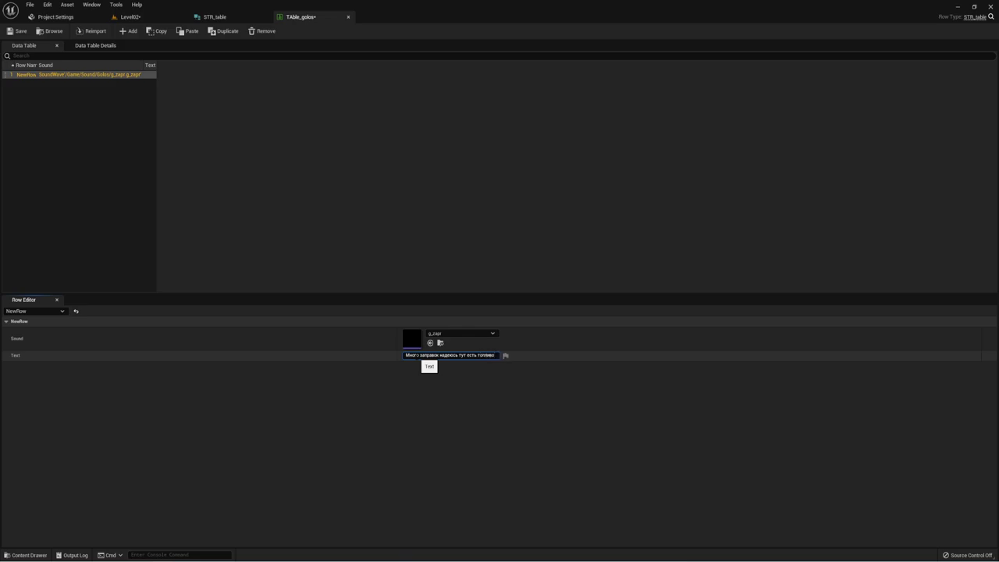
Commit the first row's caption and add three more rows to TAble_golos.
click(455, 388)
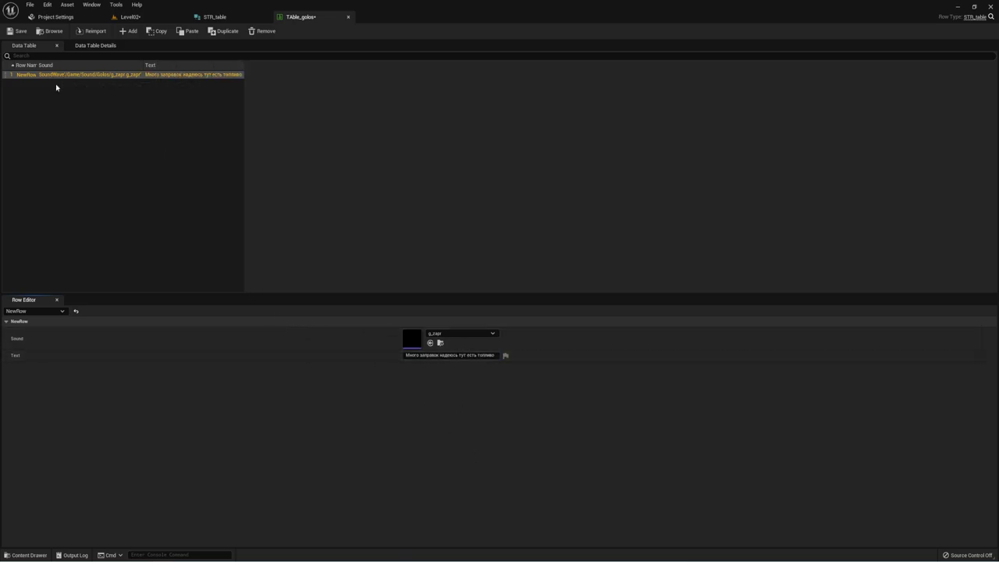
click(127, 33)
click(126, 32)
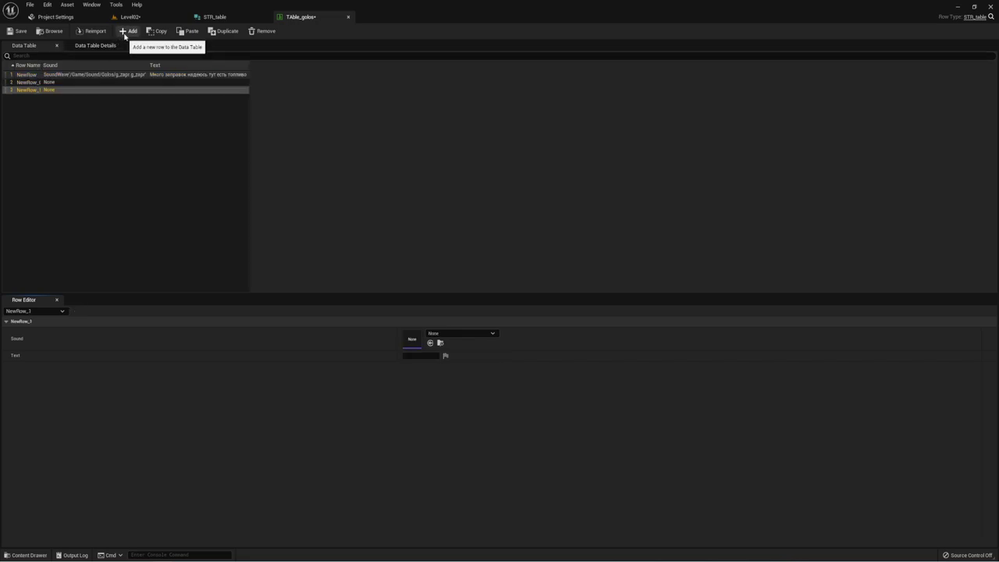
click(126, 33)
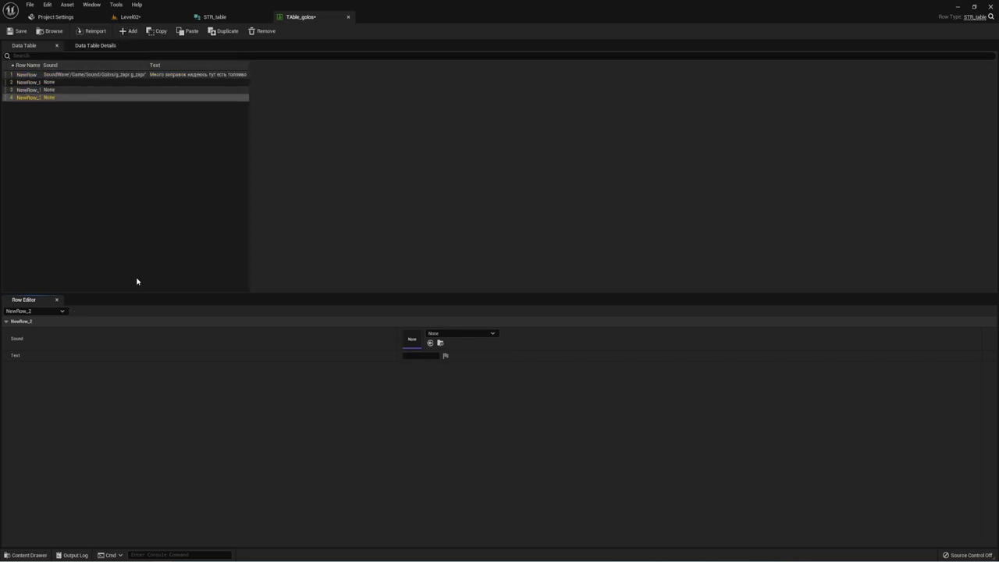
click(130, 17)
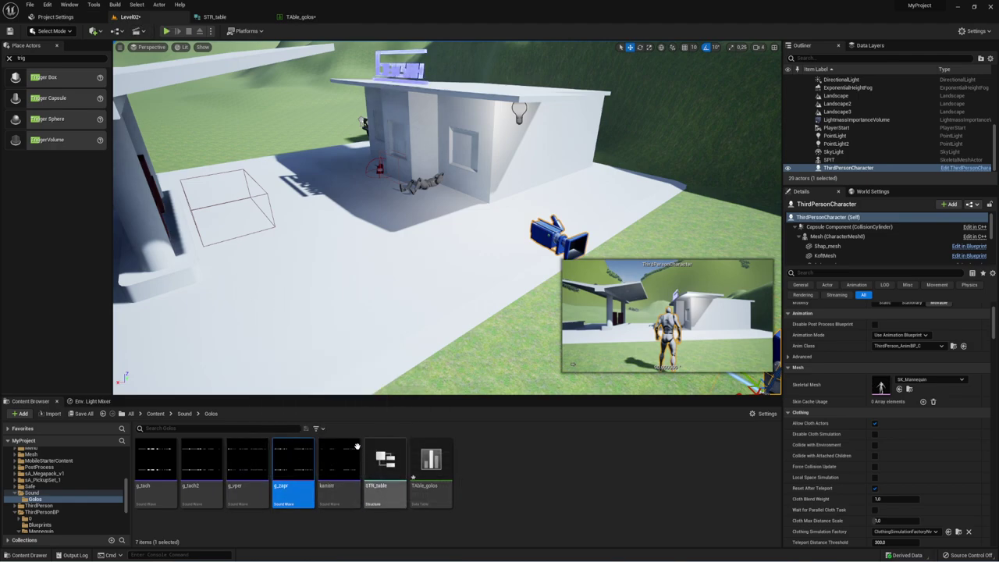
click(303, 16)
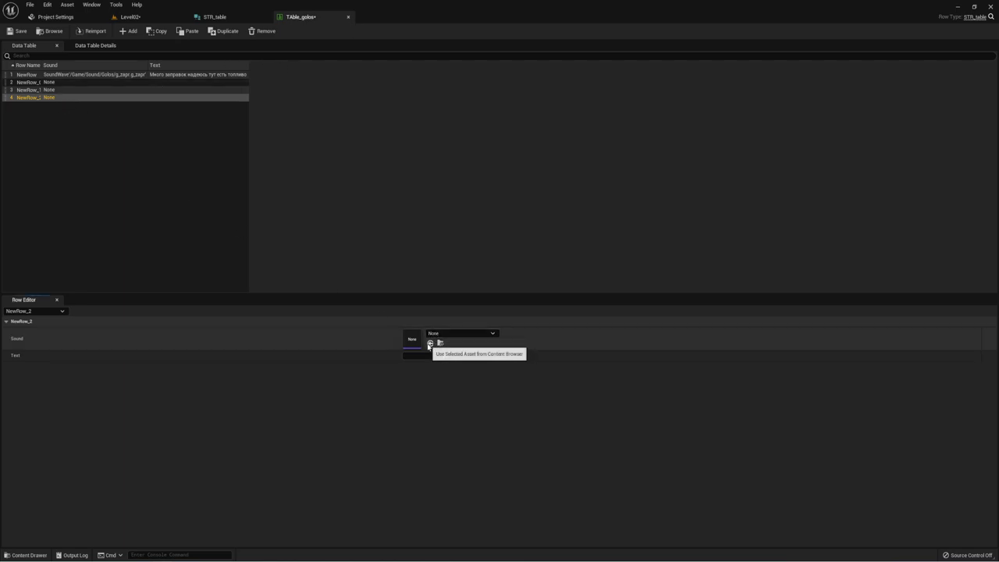
click(431, 343)
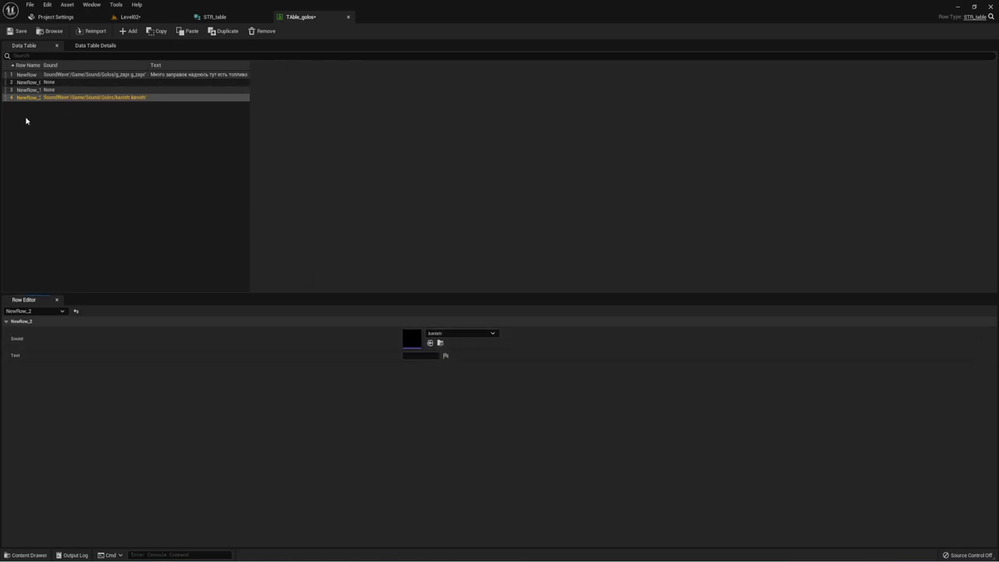
Assign kanistr, g_tach and g_tach2 as the sounds of rows 2, 3 and 4.
click(64, 79)
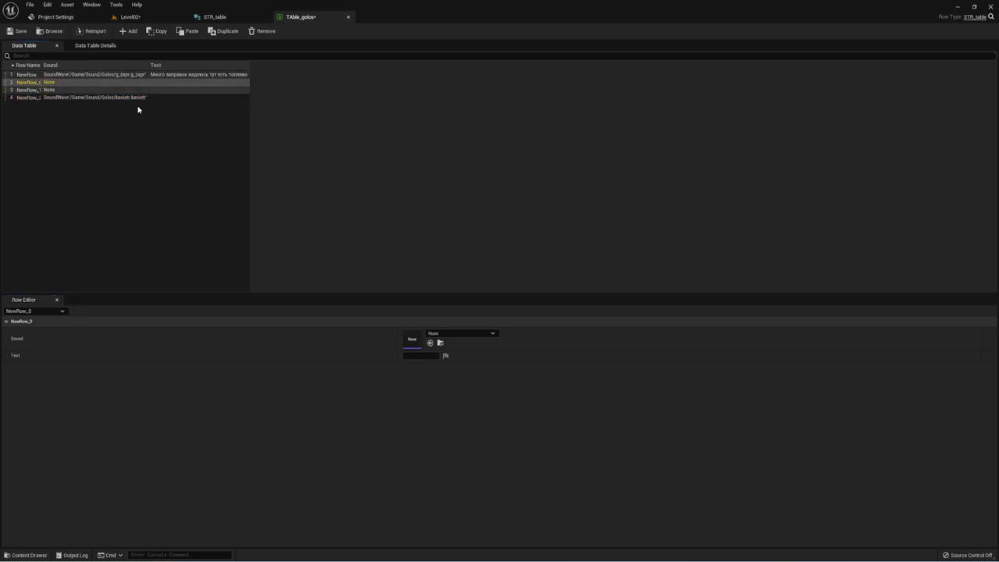
click(432, 344)
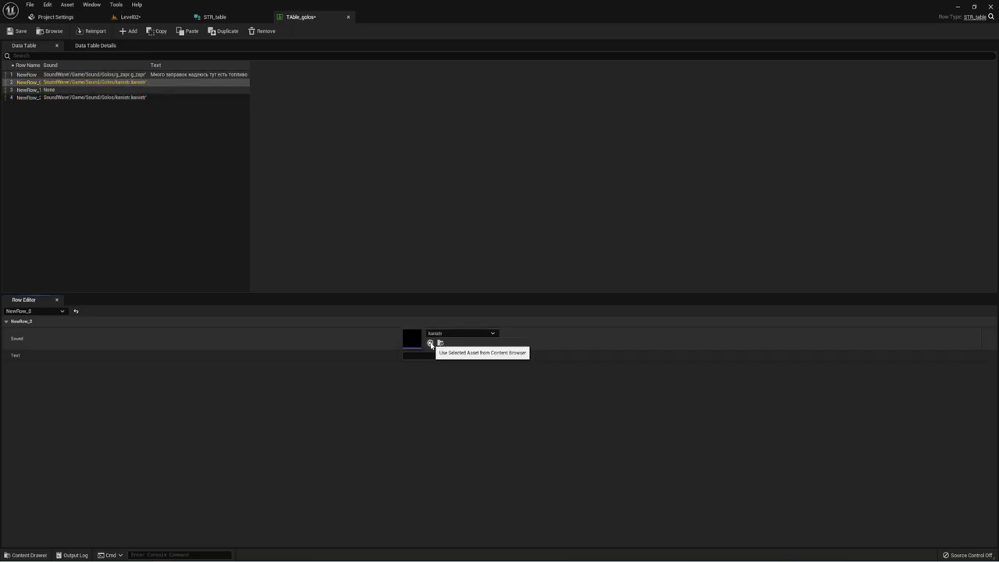
click(58, 90)
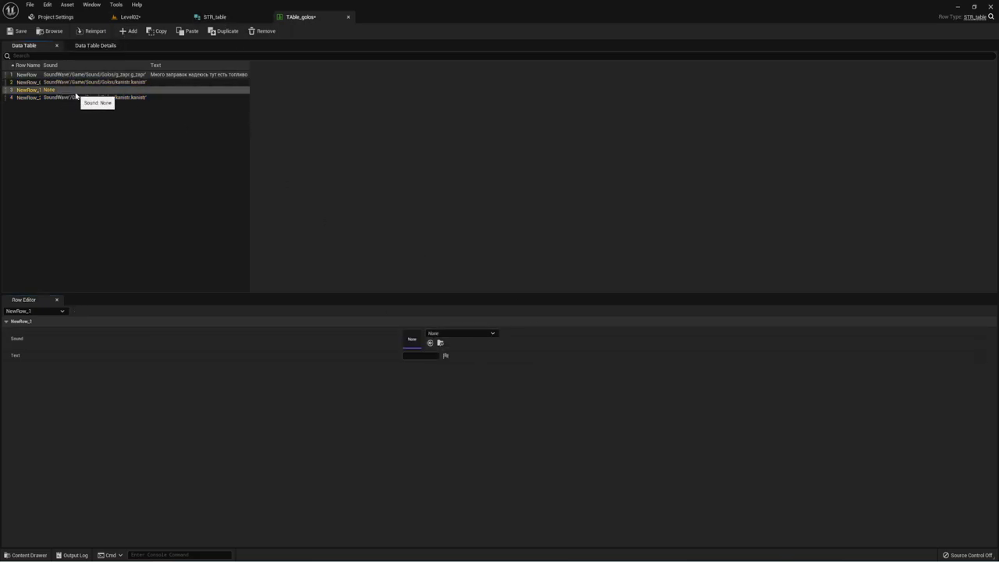
click(127, 17)
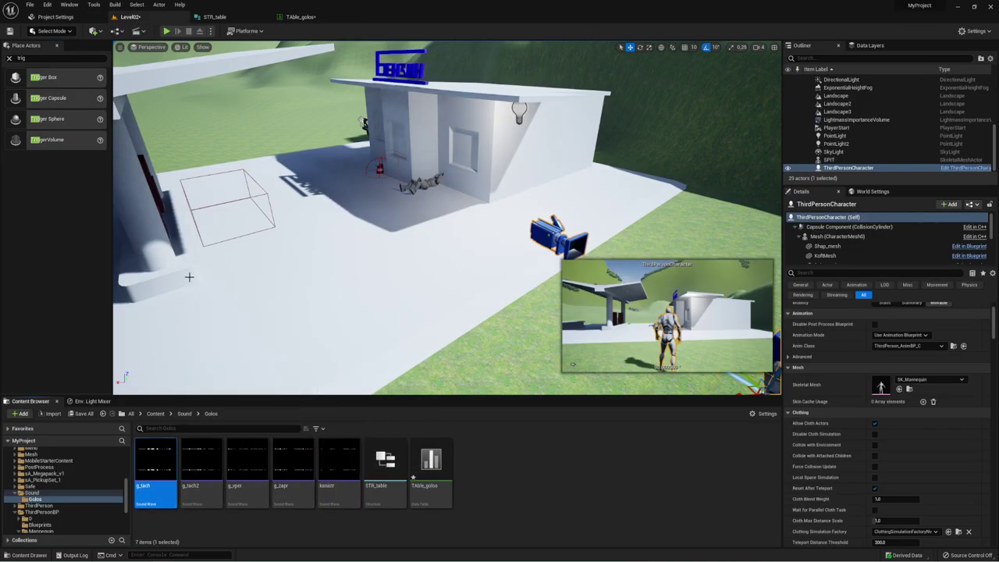
click(300, 16)
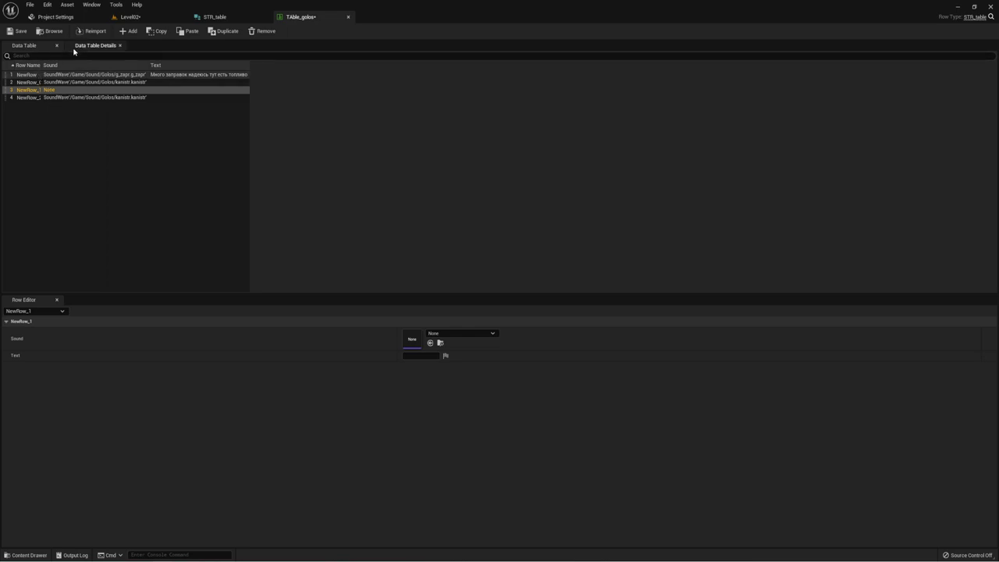
click(430, 343)
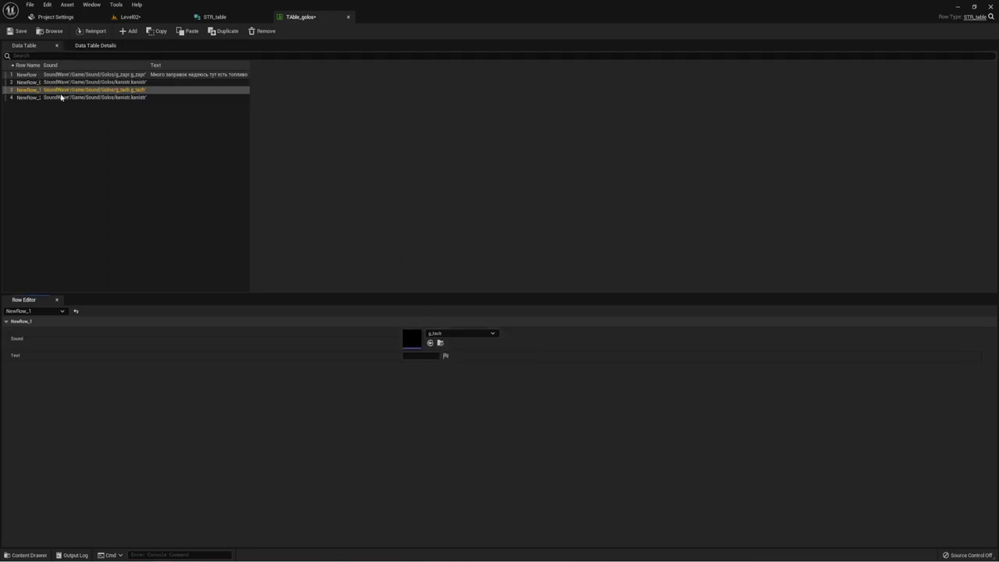
click(61, 97)
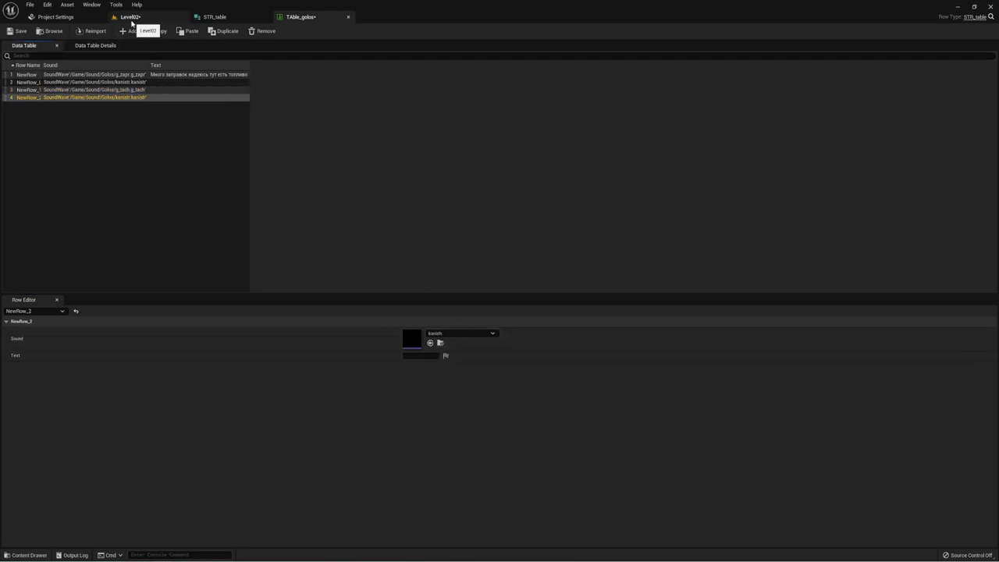
click(129, 16)
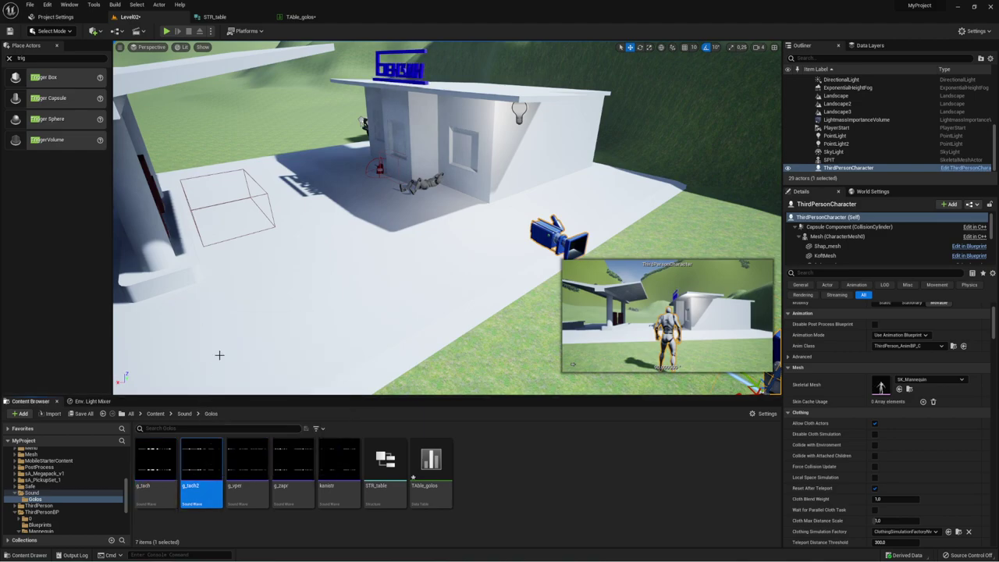
click(301, 16)
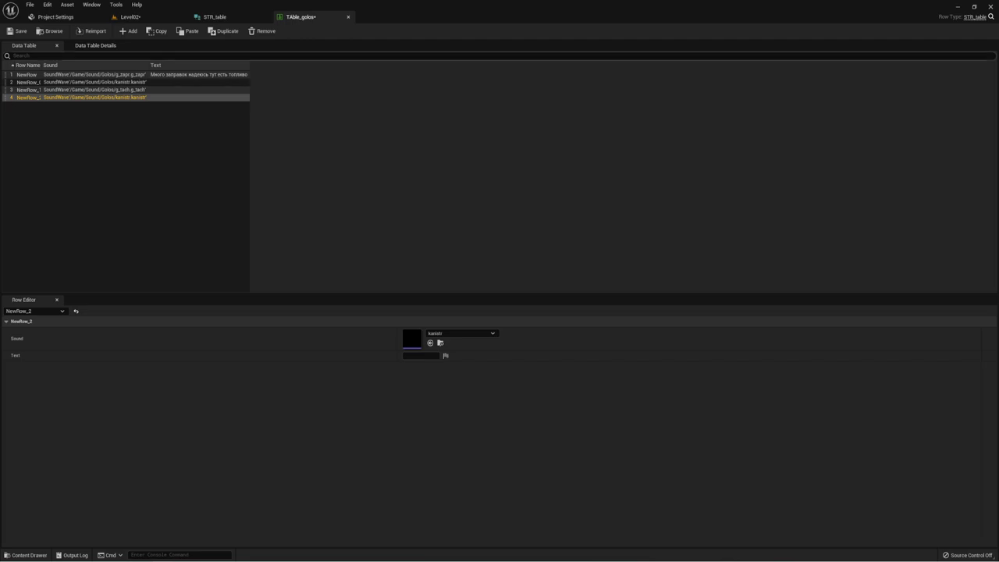
click(430, 343)
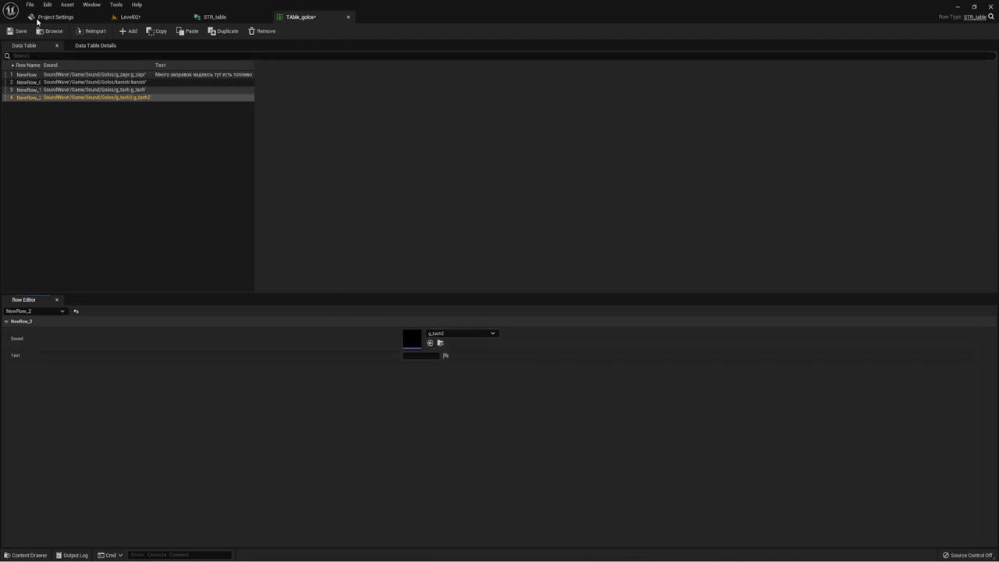
Open Content Browser 2 on Sound/Golos beside the data table and select g_tach2.
click(91, 5)
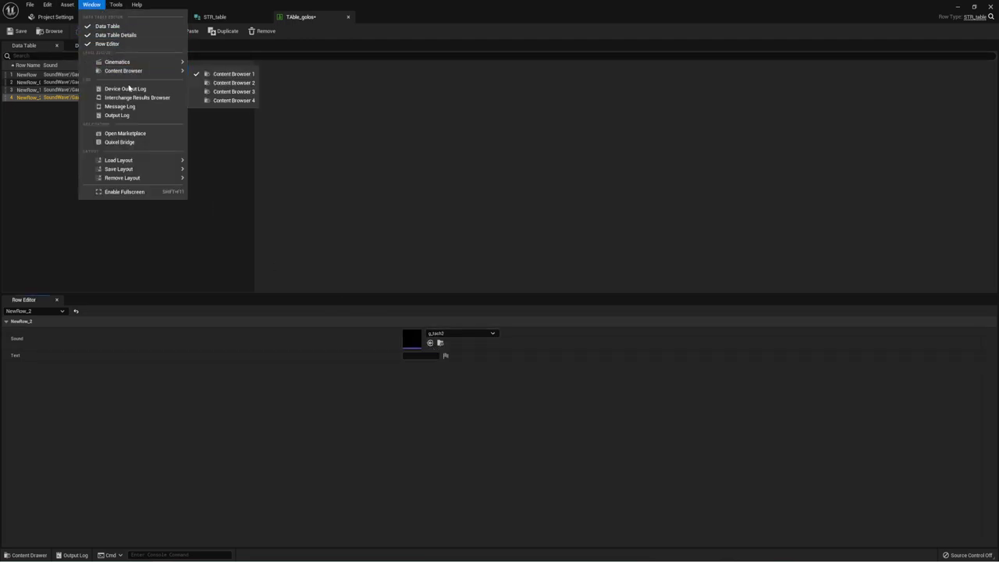
mouse_move(141, 73)
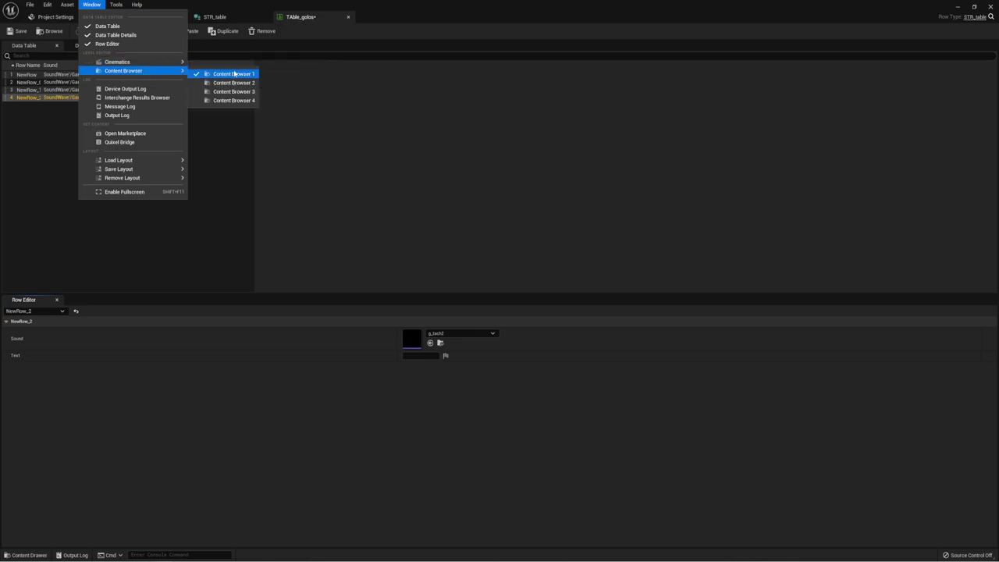
click(250, 82)
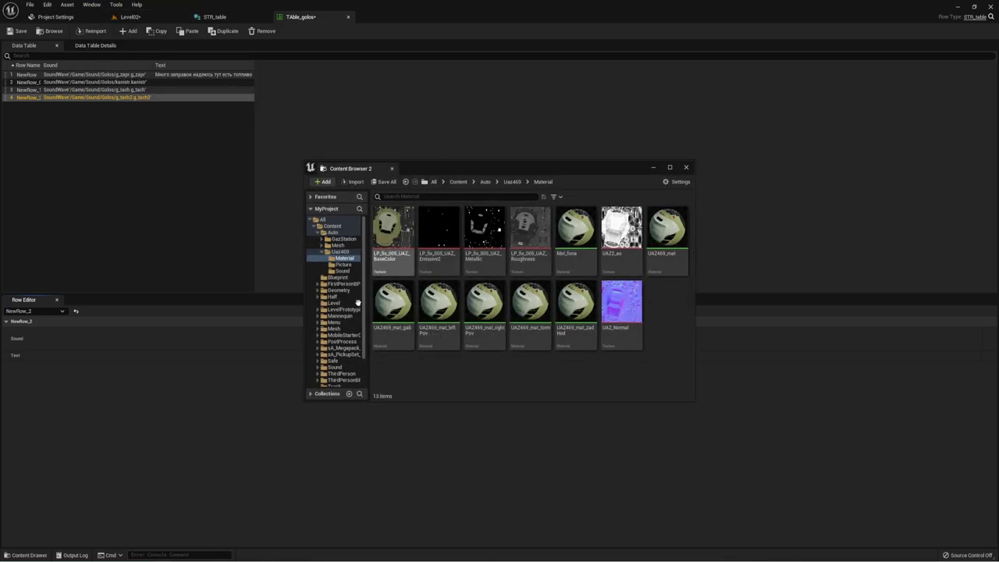
scroll(337, 372, down, 2)
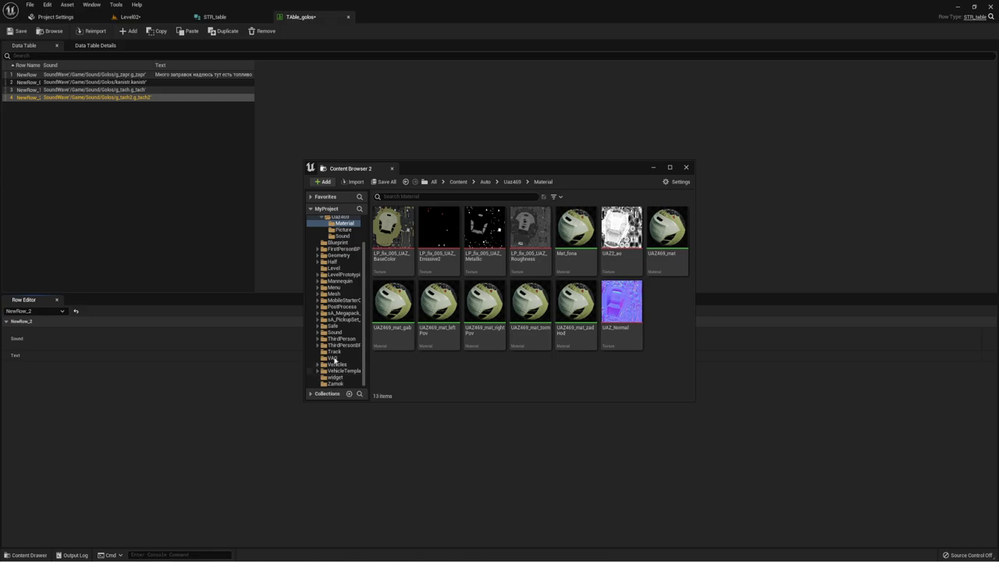
click(334, 333)
click(337, 339)
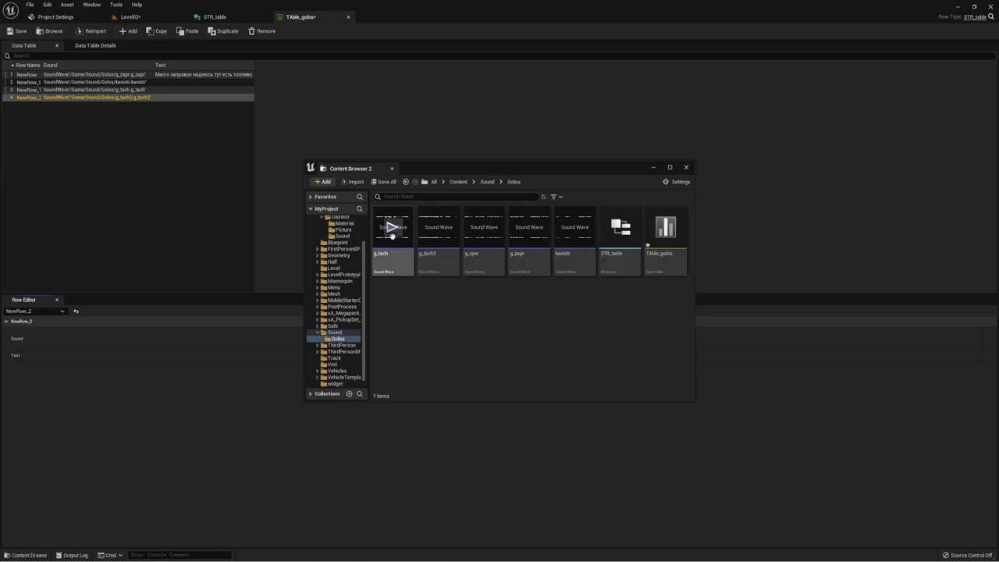
drag(521, 169, 757, 84)
click(673, 156)
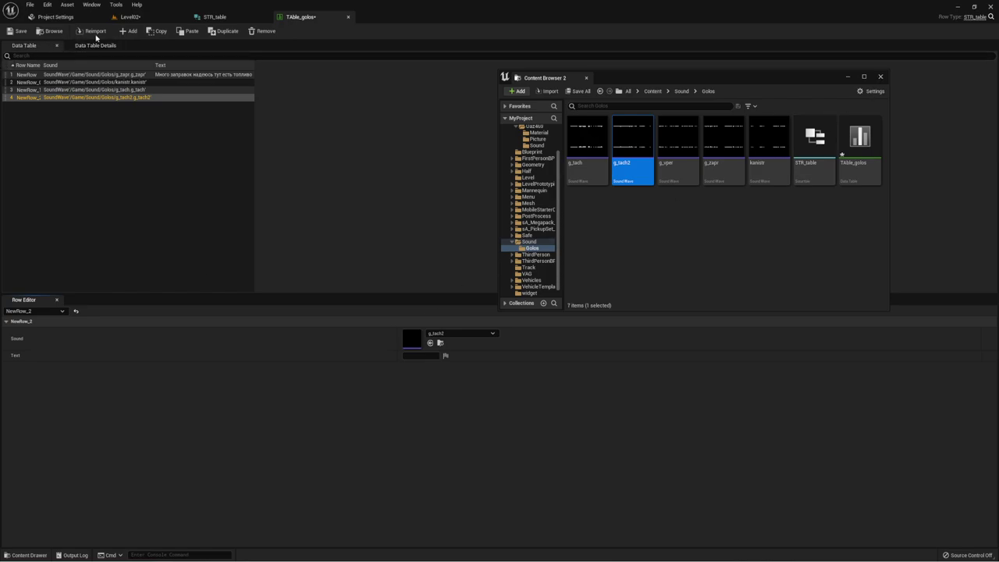
Add a fifth row using the g_vper sound and close Content Browser 2.
click(129, 32)
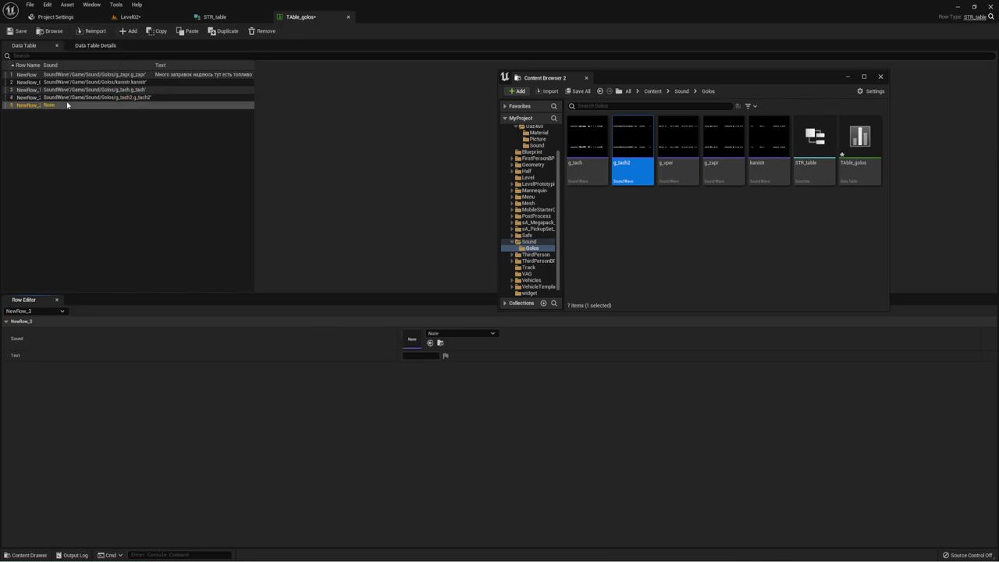
click(679, 146)
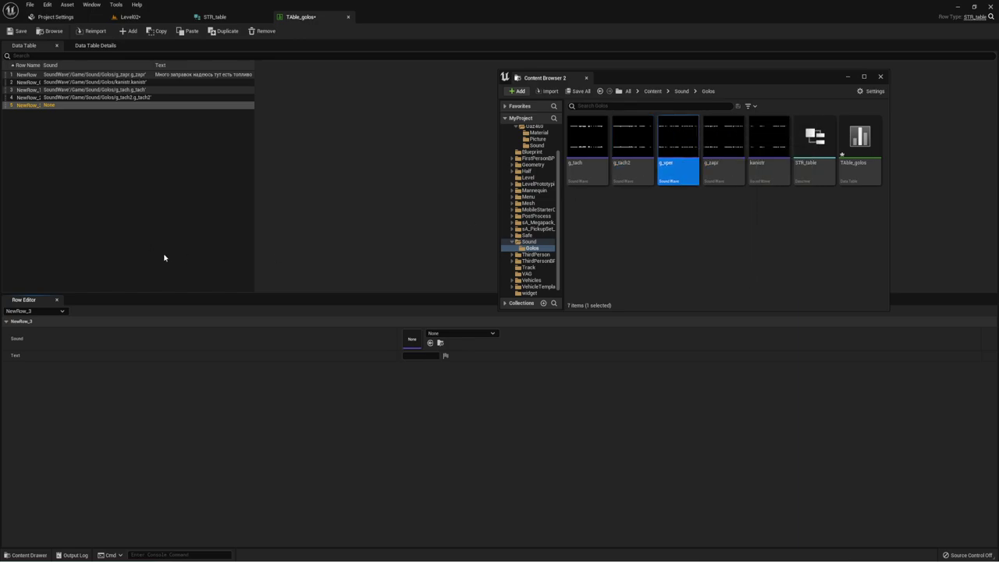
click(430, 342)
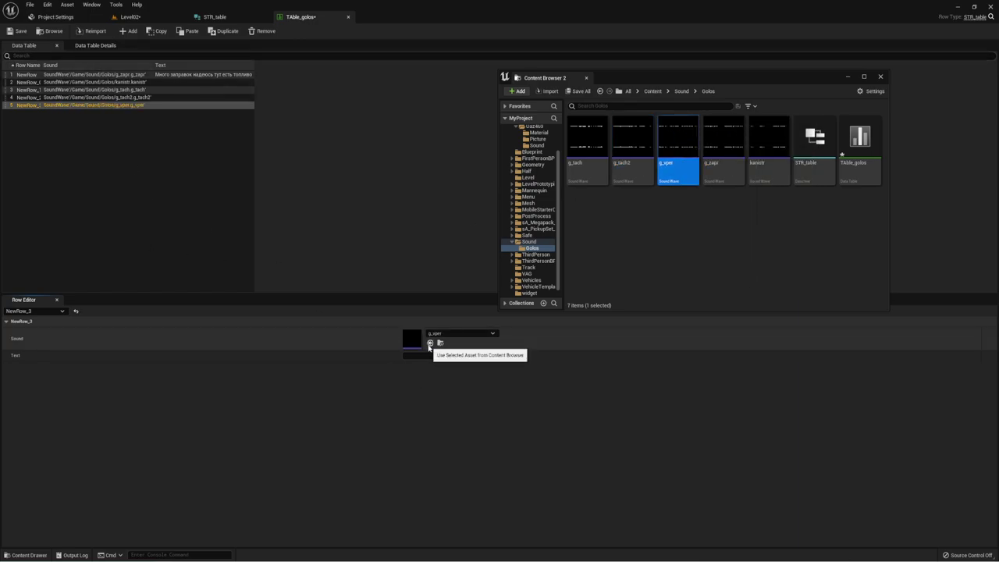
click(880, 78)
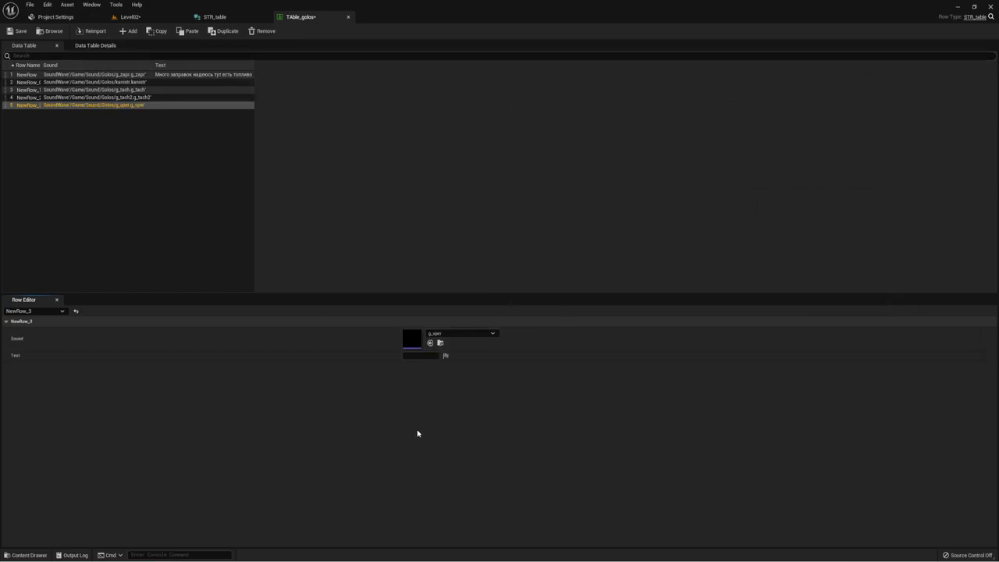
Enter short captions for rows 2 to 5, with 'ывывывыва' for row 5.
click(146, 82)
click(417, 355)
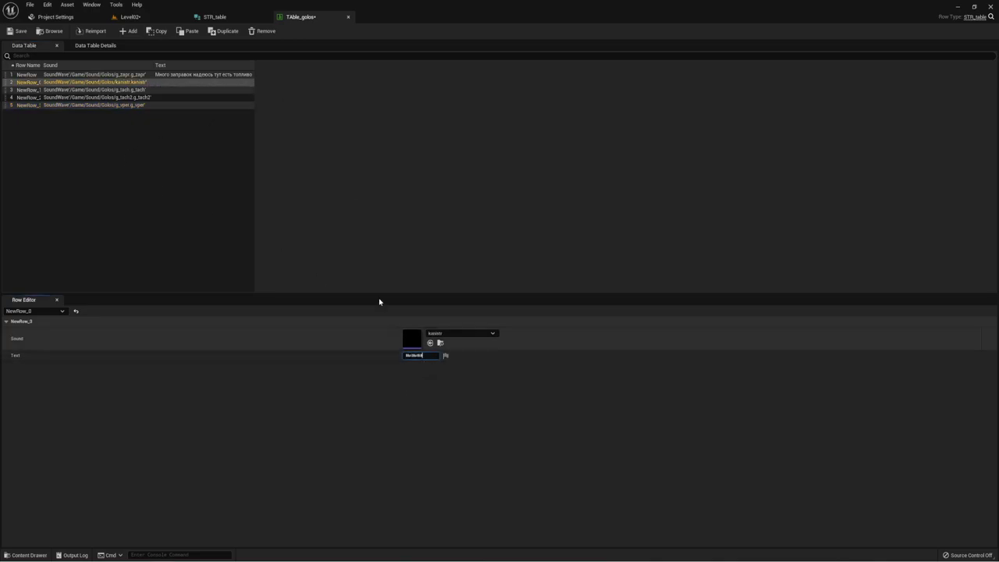
key(Return)
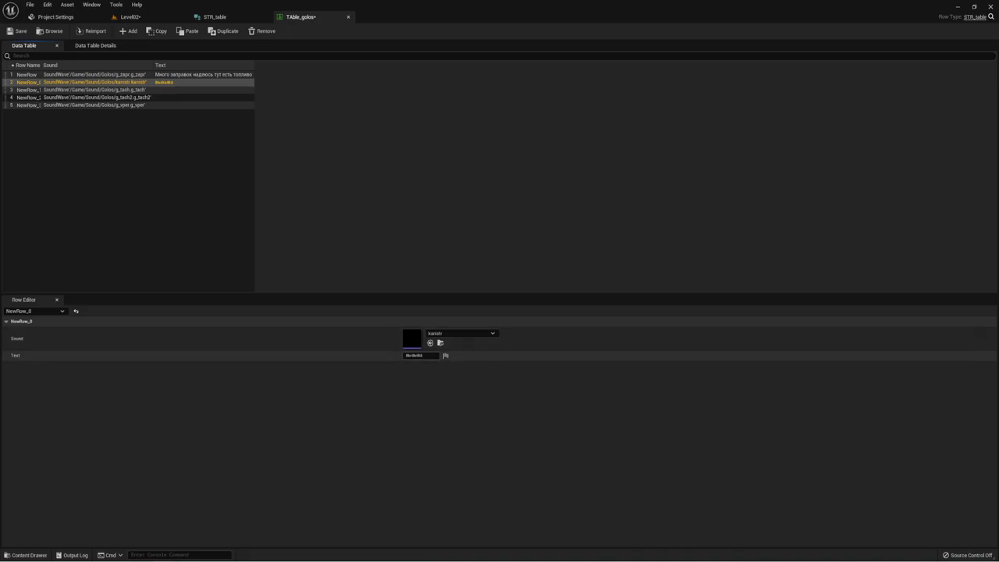
click(175, 90)
text(нгенгнег)
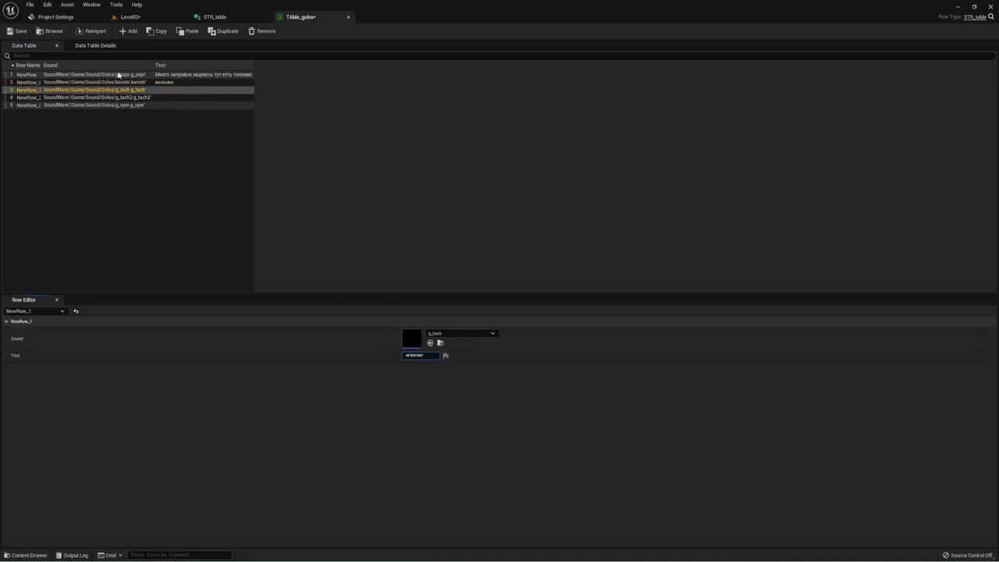
key(Return)
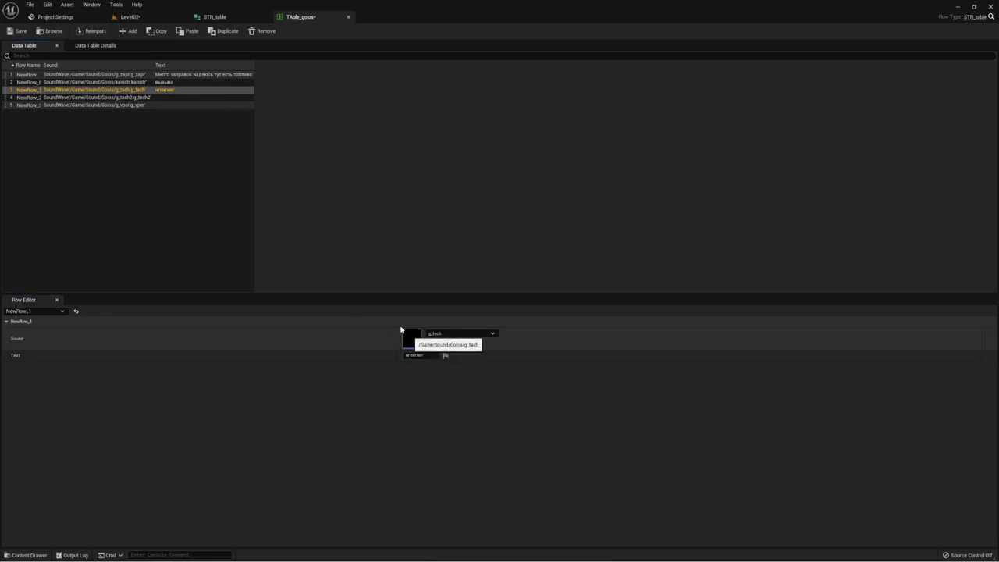
click(170, 97)
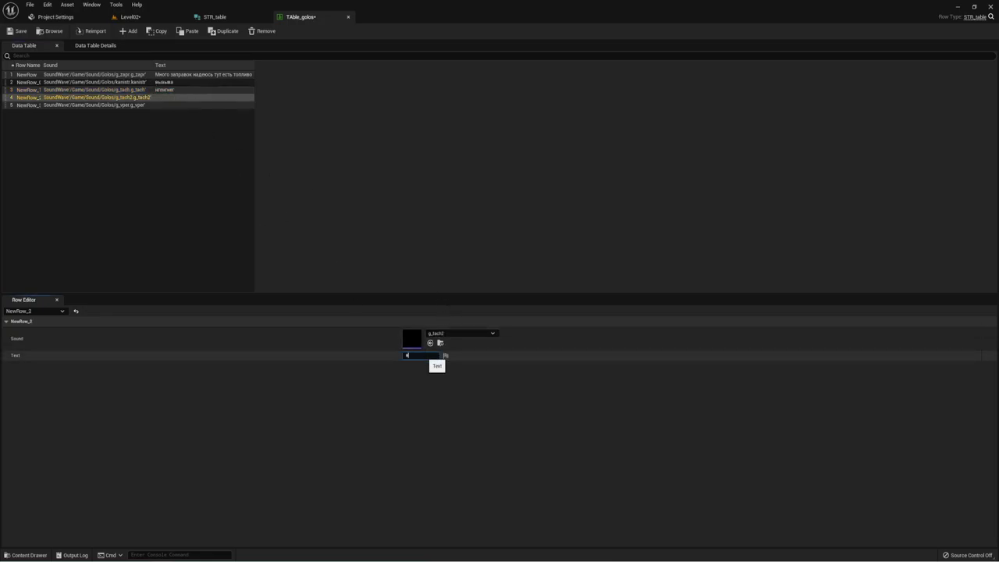
click(422, 355)
click(174, 104)
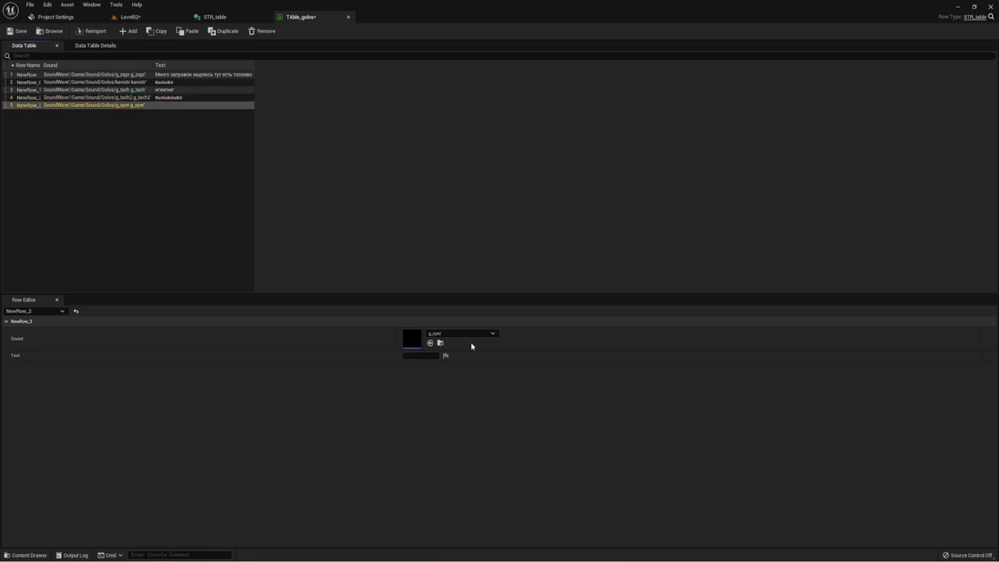
text(ывывывыва)
key(Return)
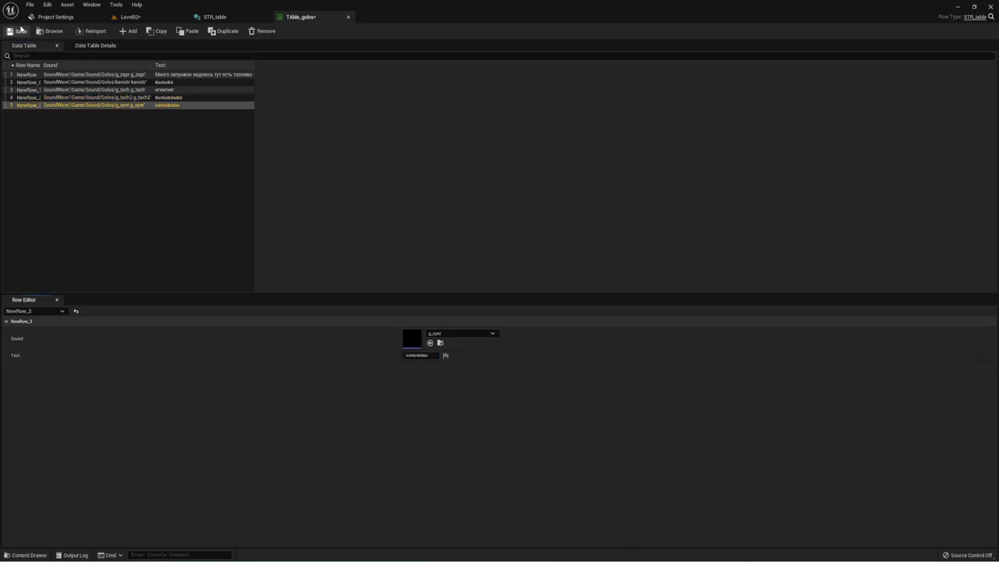
Close the STR_table structure editor and return to the TAble_golos data table.
click(222, 17)
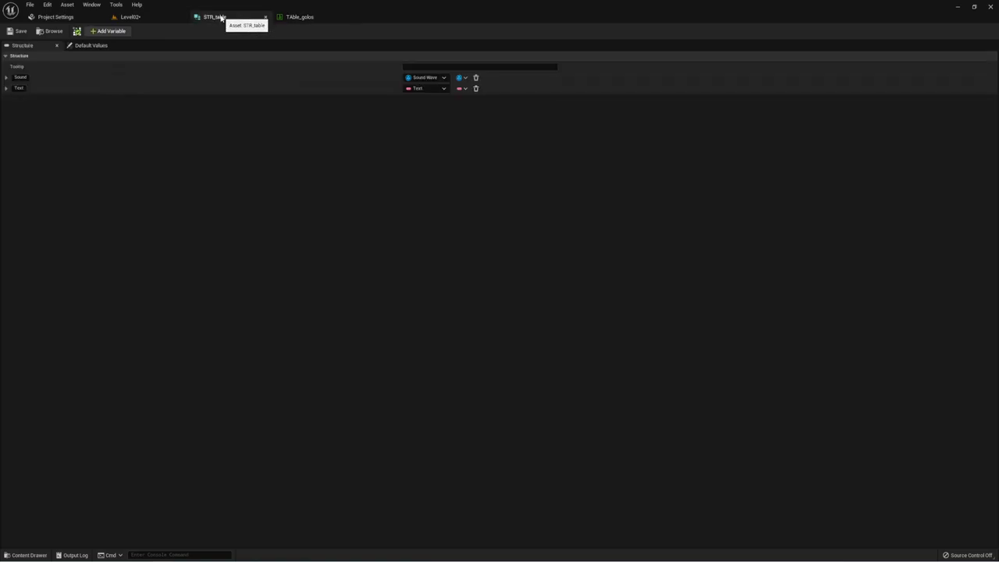
click(265, 18)
click(226, 17)
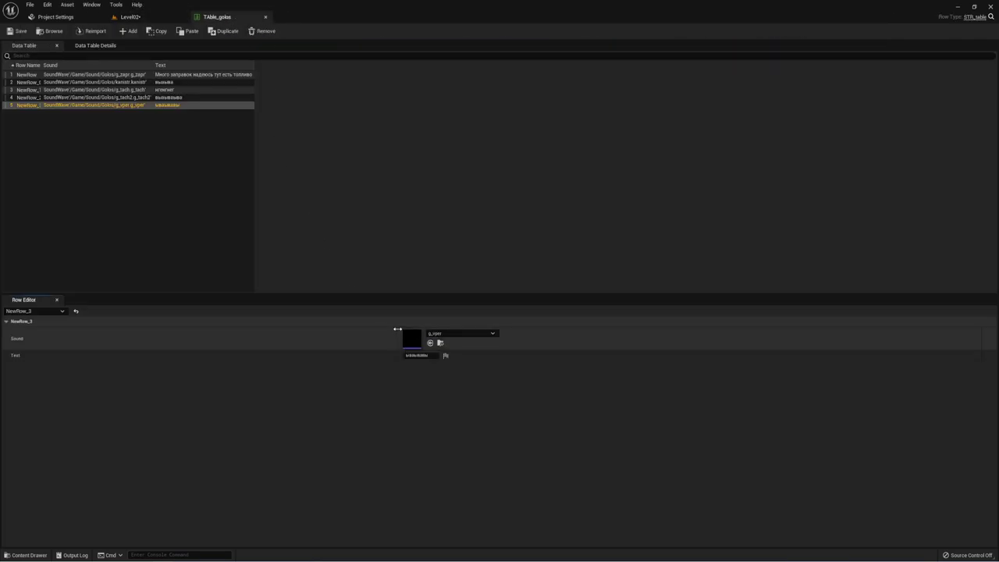
Close the TAble_golos editor and orbit the view toward the gas station building.
click(265, 16)
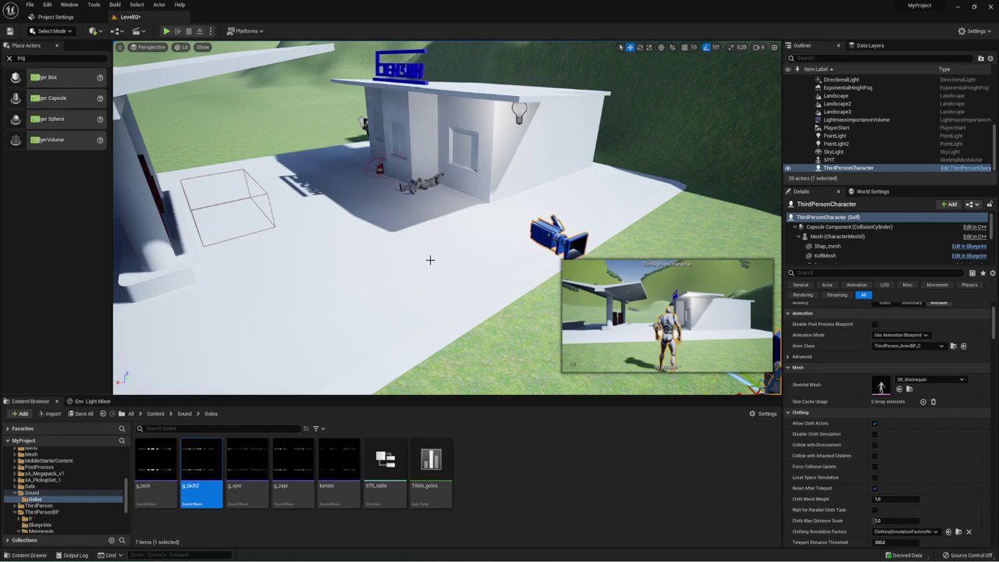
mouse_move(431, 260)
right_down()
mouse_move(428, 282)
mouse_move(449, 192)
right_up()
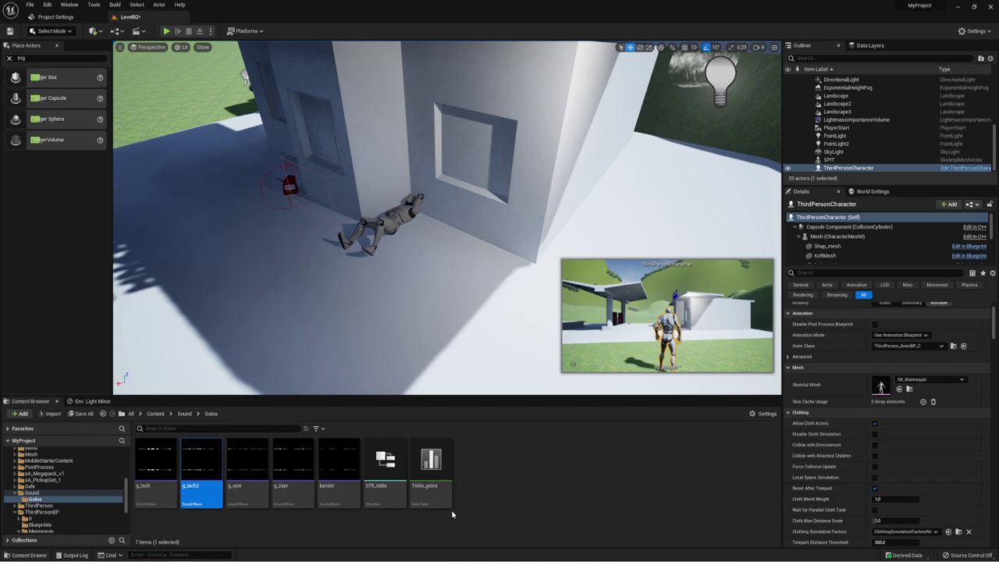
Create a new Blueprint class with ActorComponent as its parent class.
right_click(491, 474)
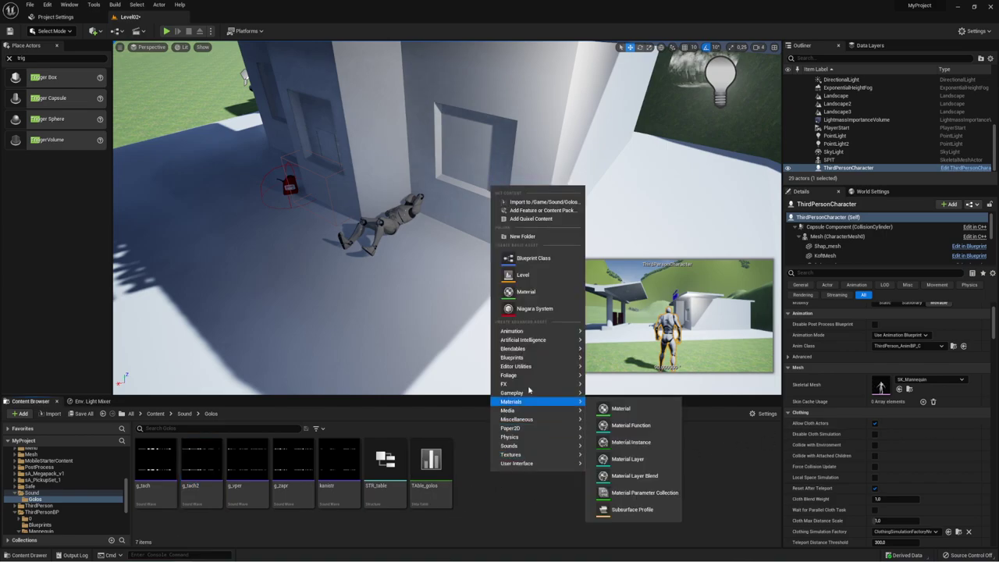
click(544, 258)
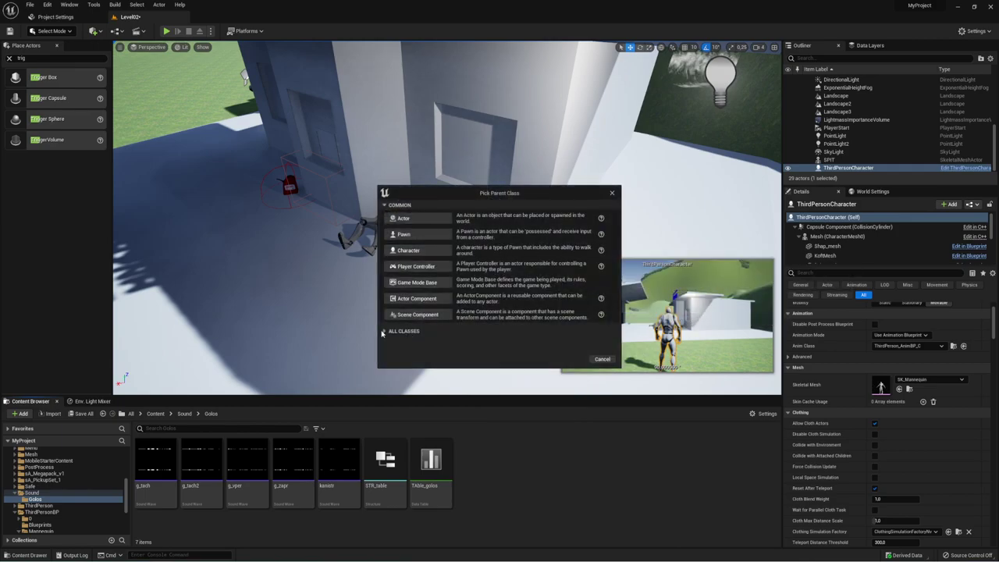
click(385, 332)
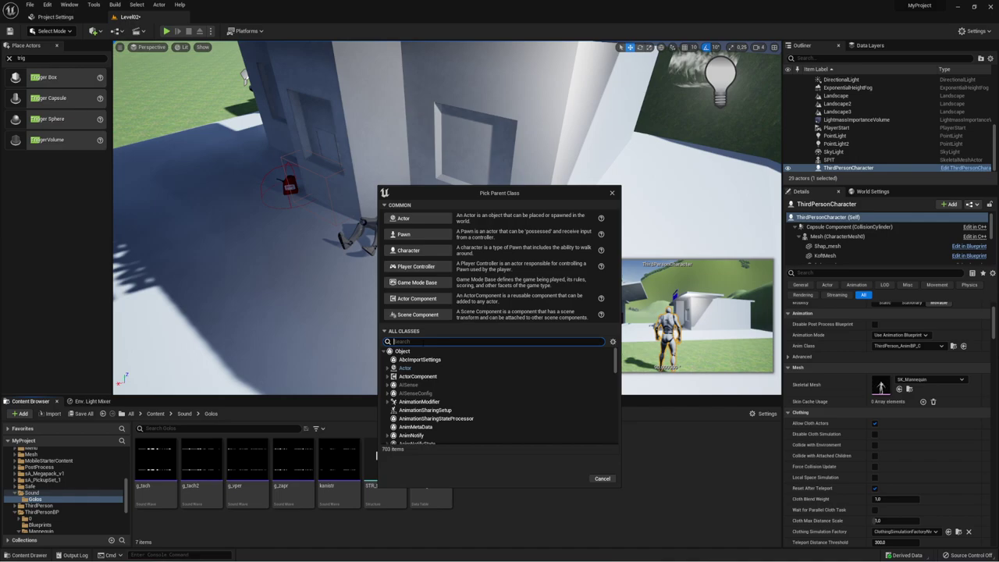
text(Cupa)
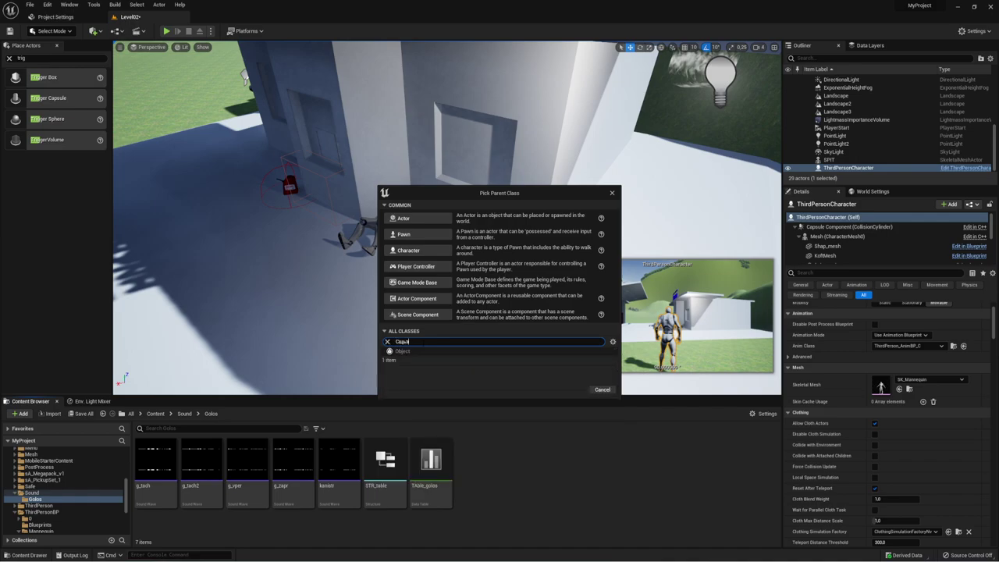
click(387, 342)
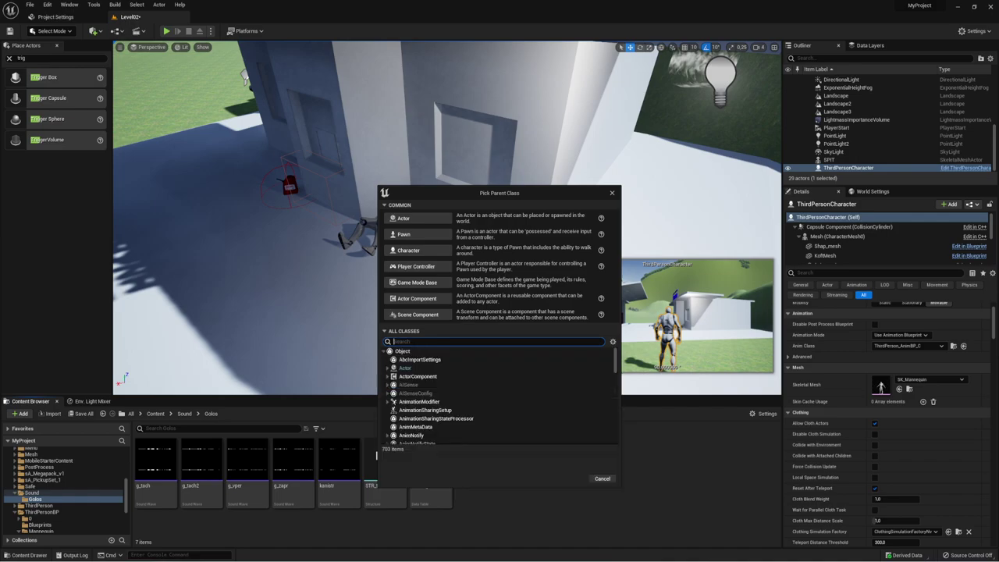
text(Cщьзщ)
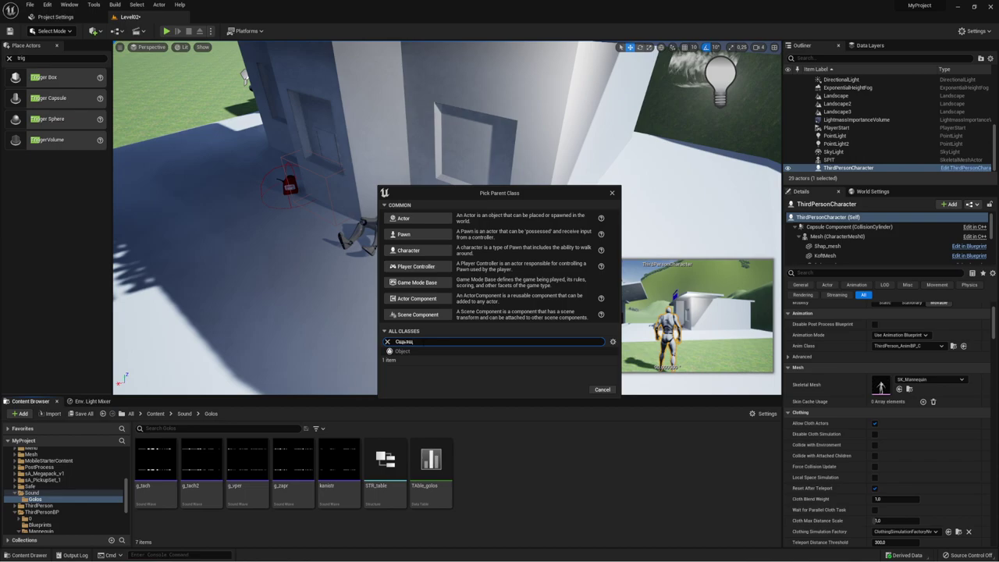
key(BackSpace)
key(BackSpace)
key(BackSpace)
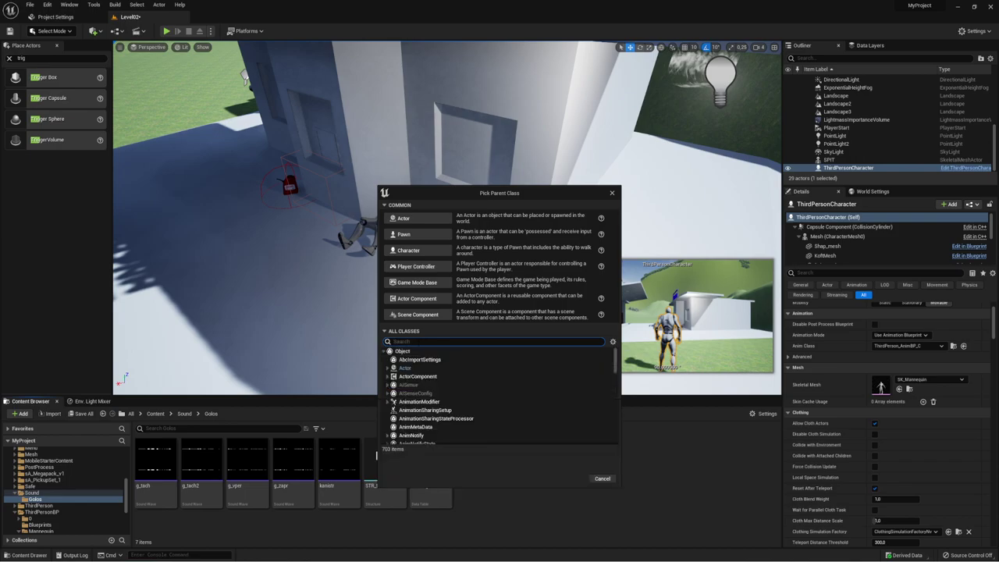
text(Con)
text(po)
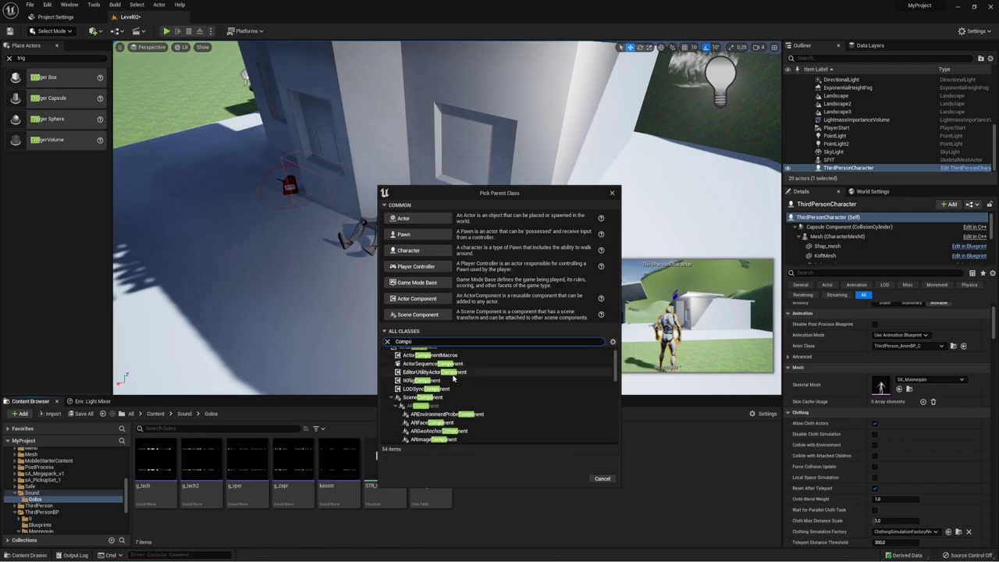
click(437, 360)
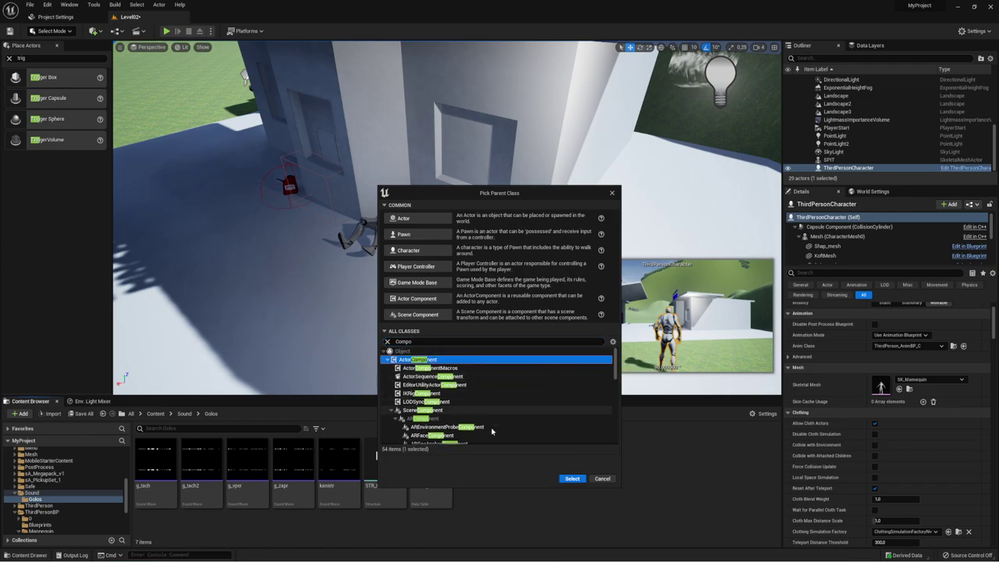
click(576, 479)
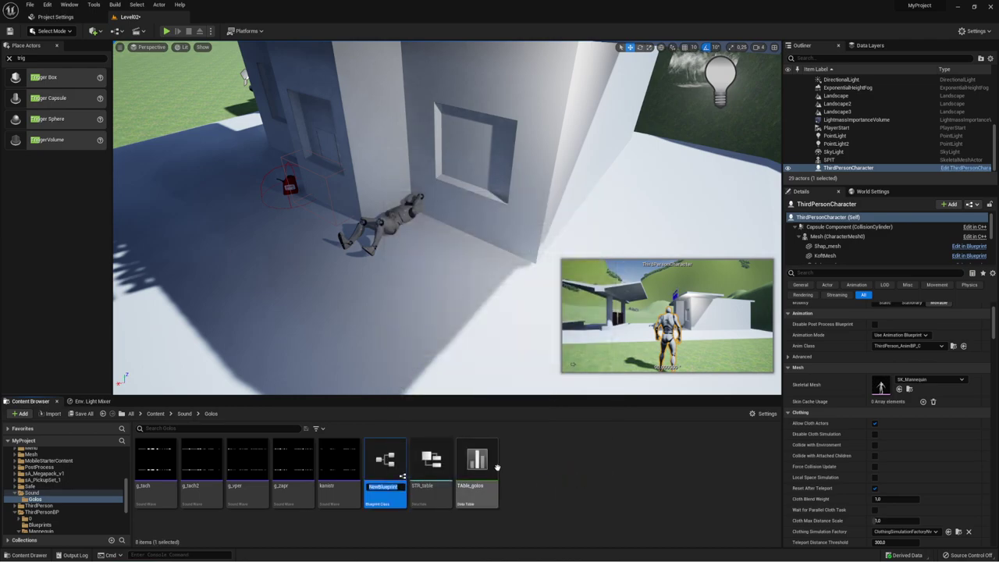
Name the new blueprint AC_compa and open it for editing.
text(AC)
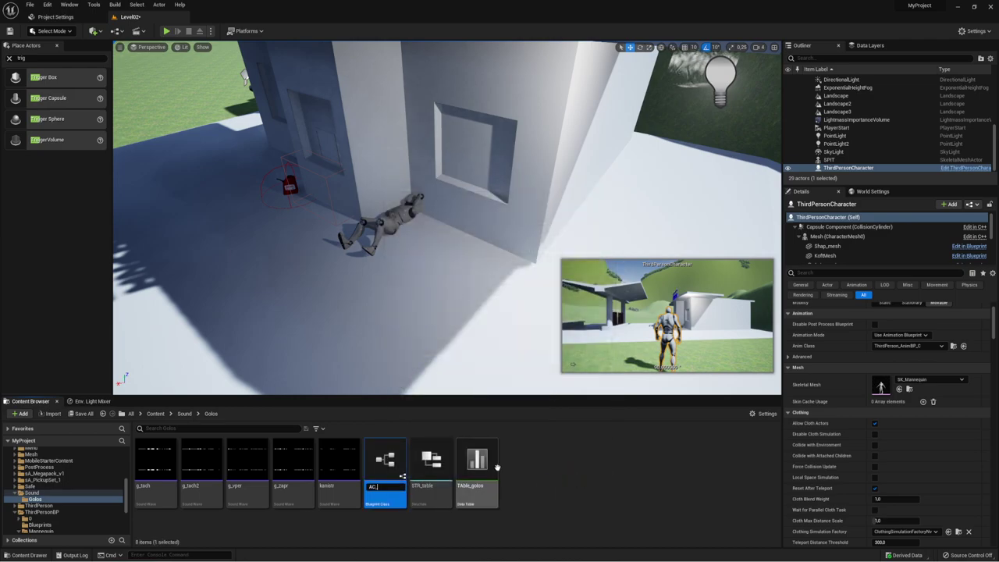
text(_compa)
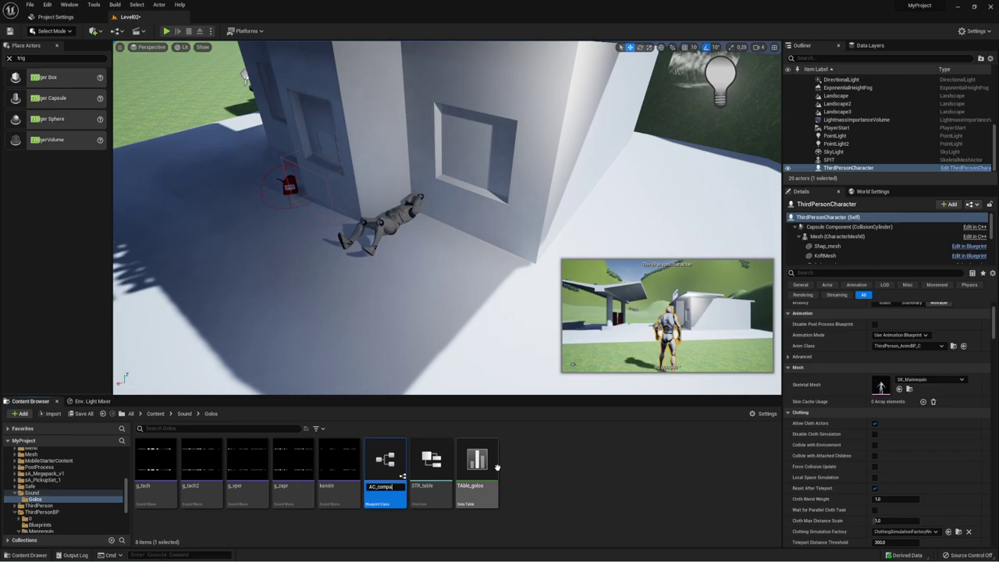
key(Return)
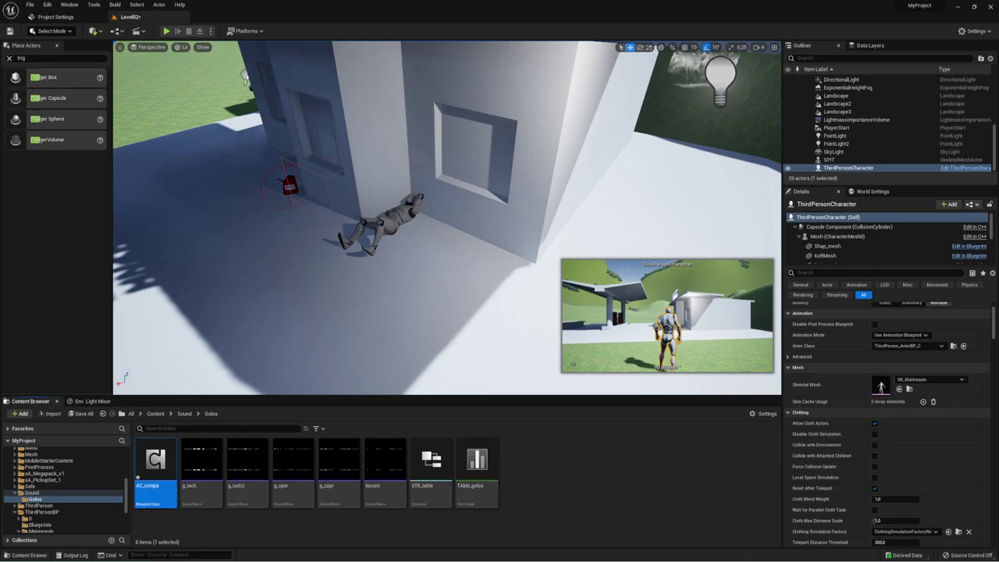
double_click(156, 461)
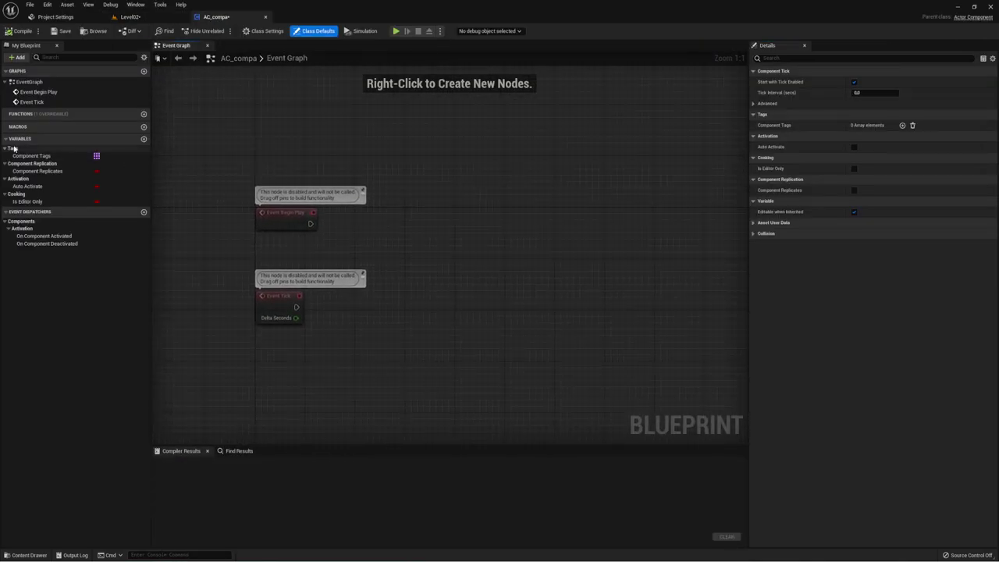
Hide inherited variables in the My Blueprint panel.
click(143, 57)
click(184, 70)
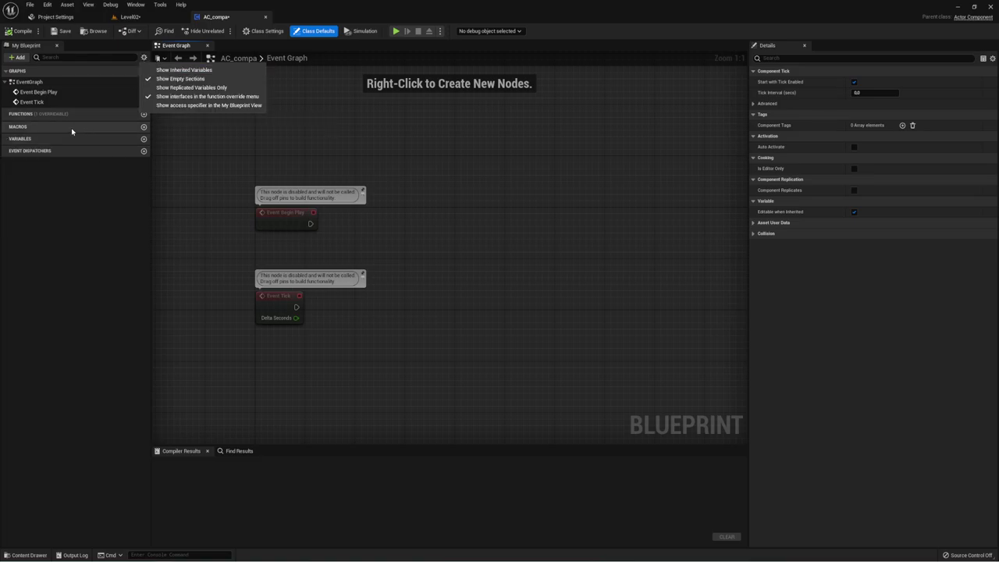
click(84, 205)
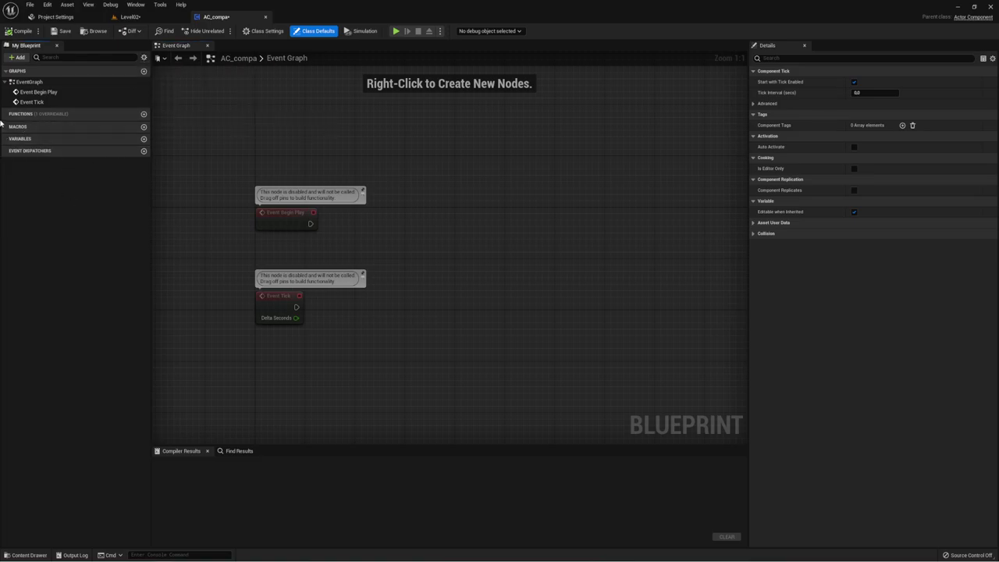
Add a new function and name it SoundGo.
mouse_move(29, 116)
click(144, 114)
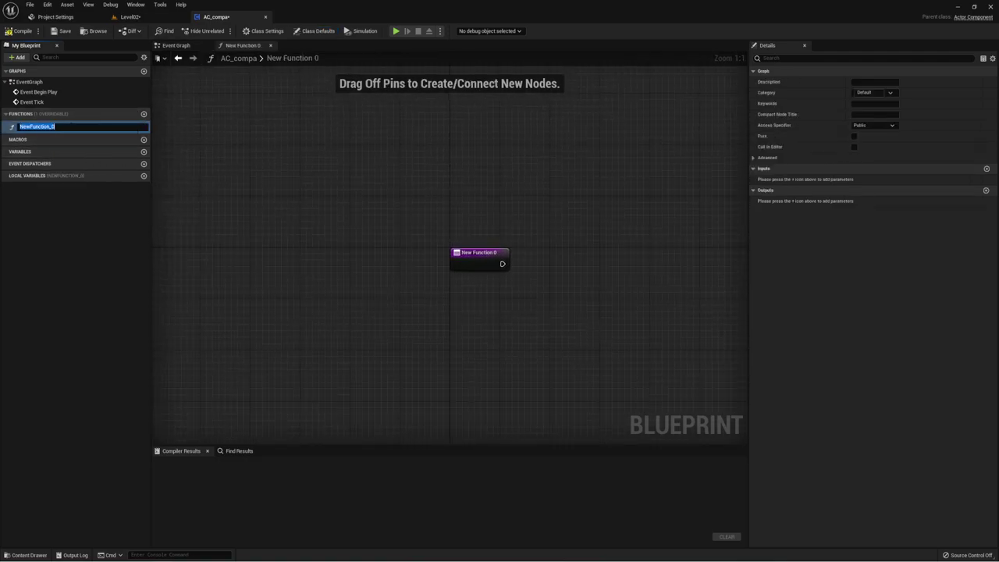
key(BackSpace)
text(SoundGo)
key(Return)
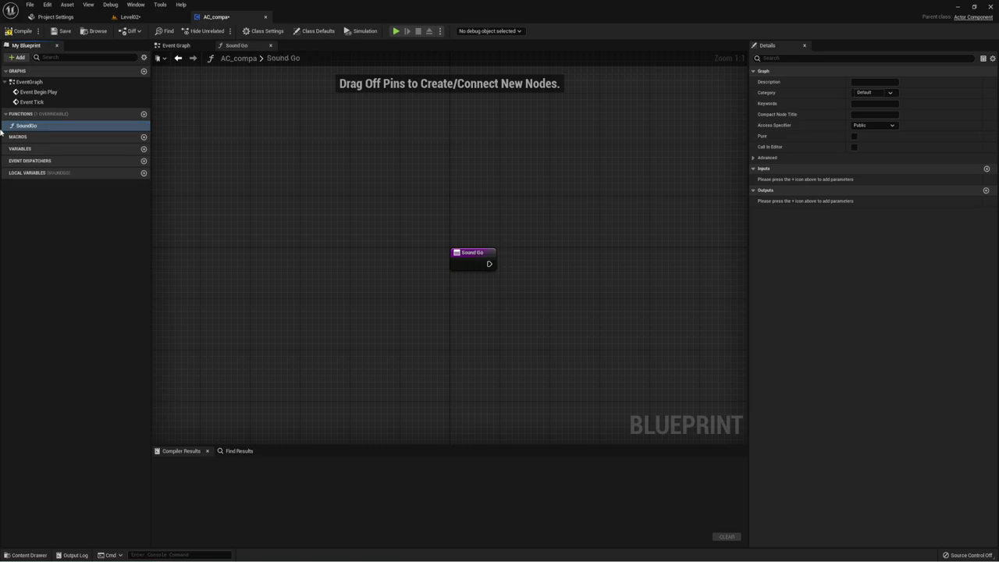
Add a Get Data Table Row node after Sound Go, using the TAble_golos table.
right_drag(566, 297, 334, 272)
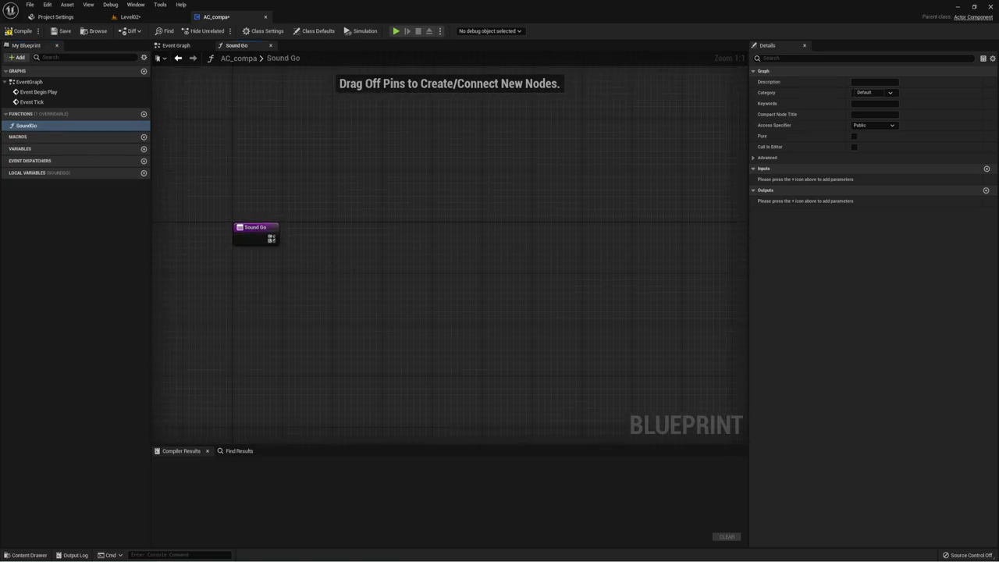
drag(271, 239, 294, 245)
text(get)
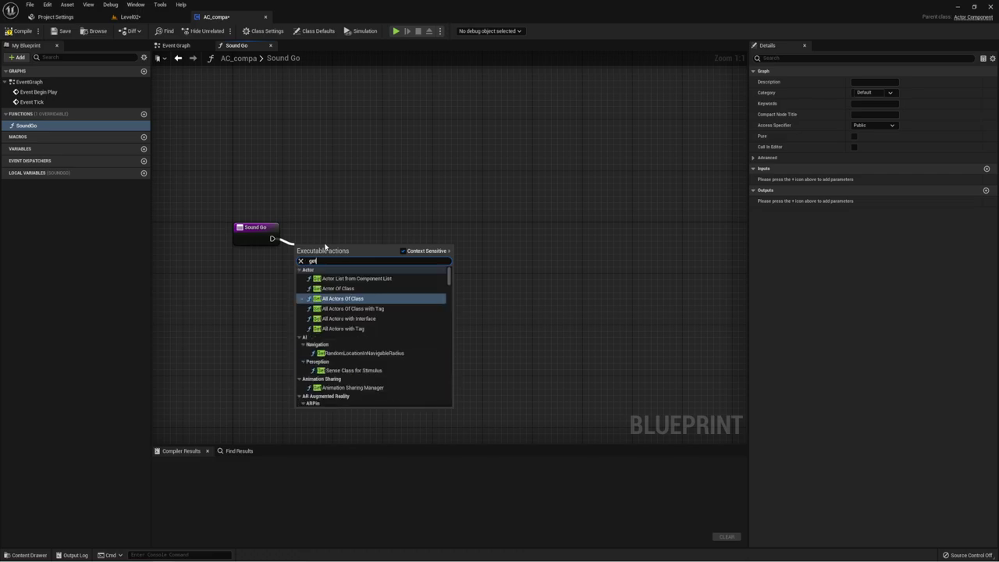
text( tabl)
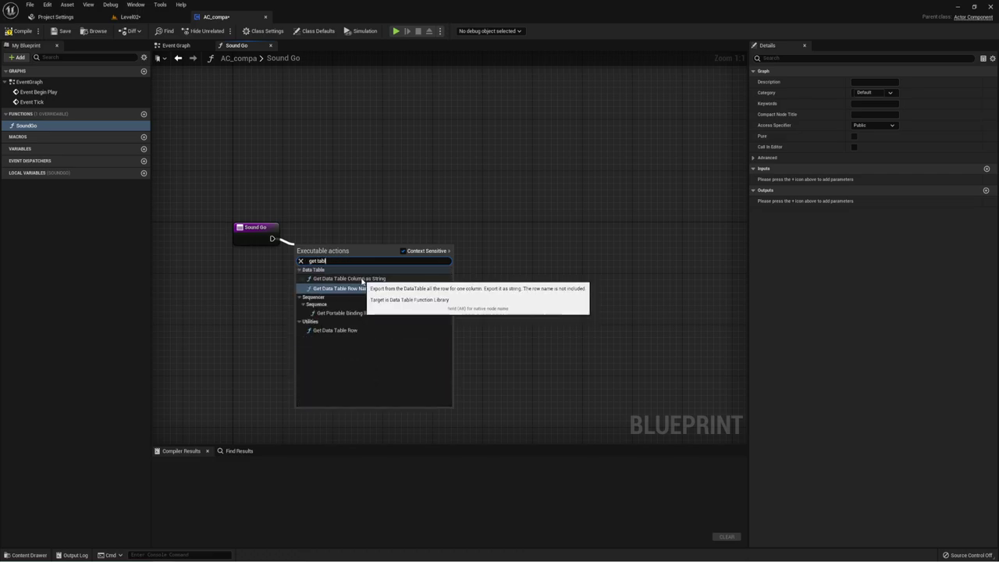
click(336, 330)
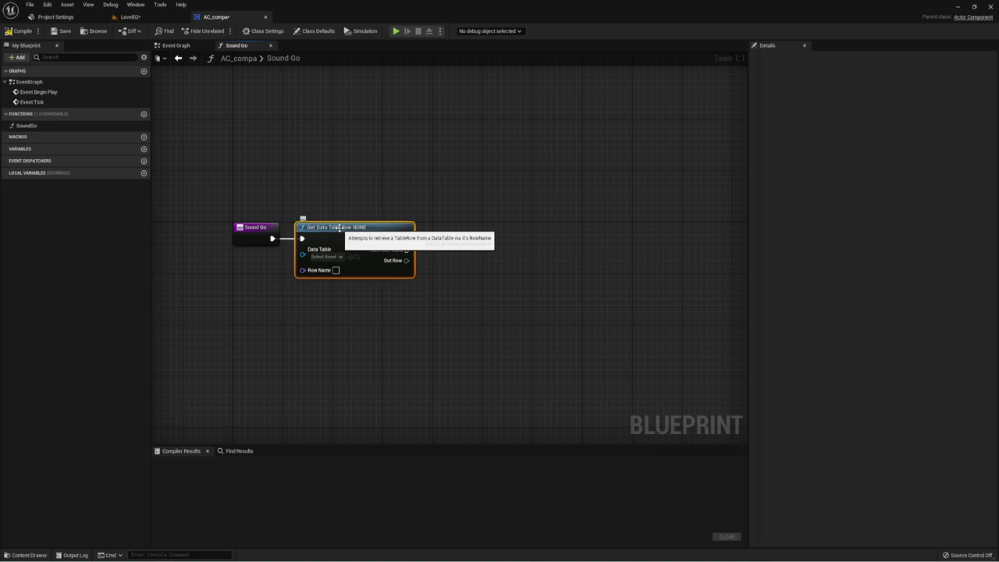
click(338, 258)
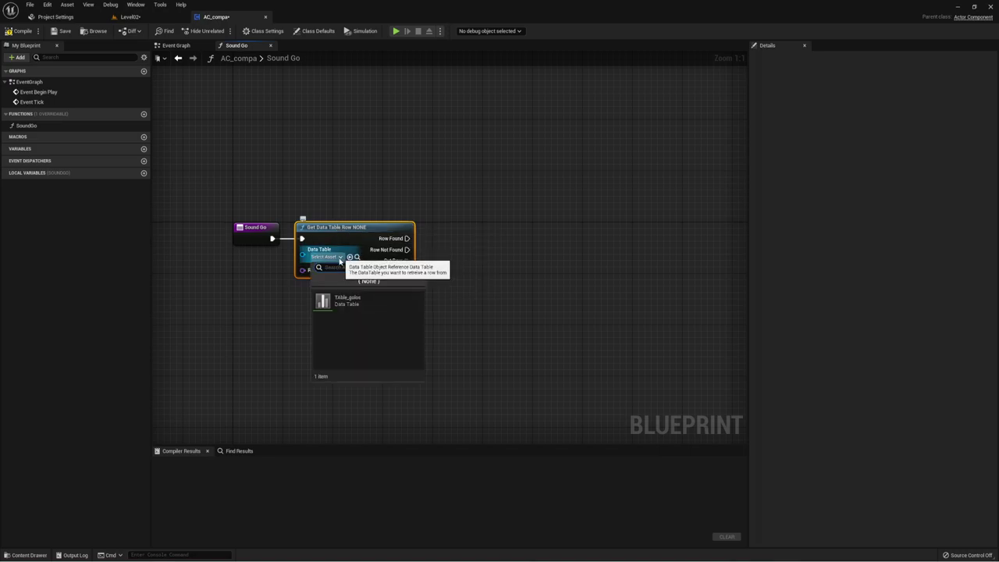
click(338, 302)
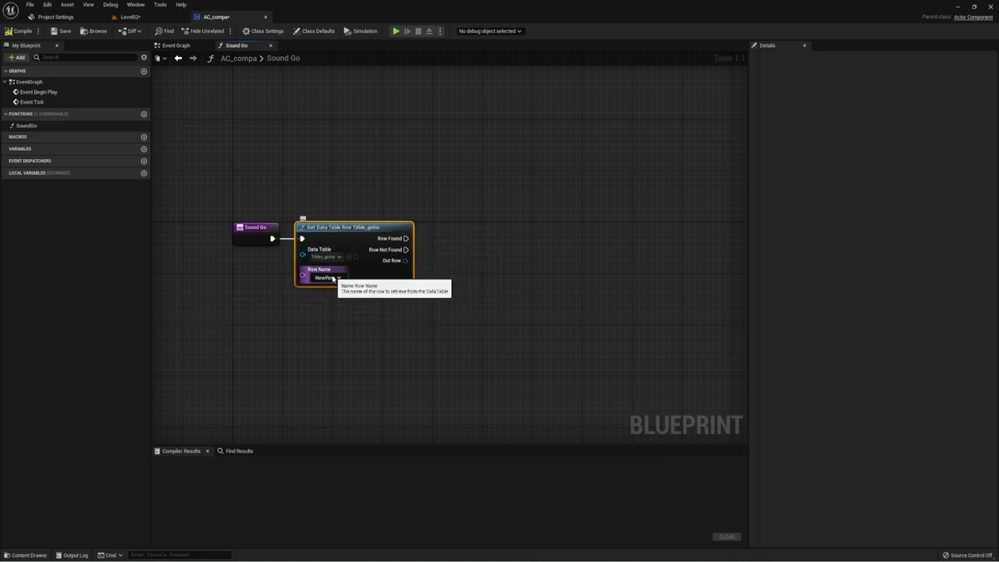
Expose the node's Data Table pin as a Sound Go input.
drag(302, 255, 249, 238)
drag(328, 228, 321, 227)
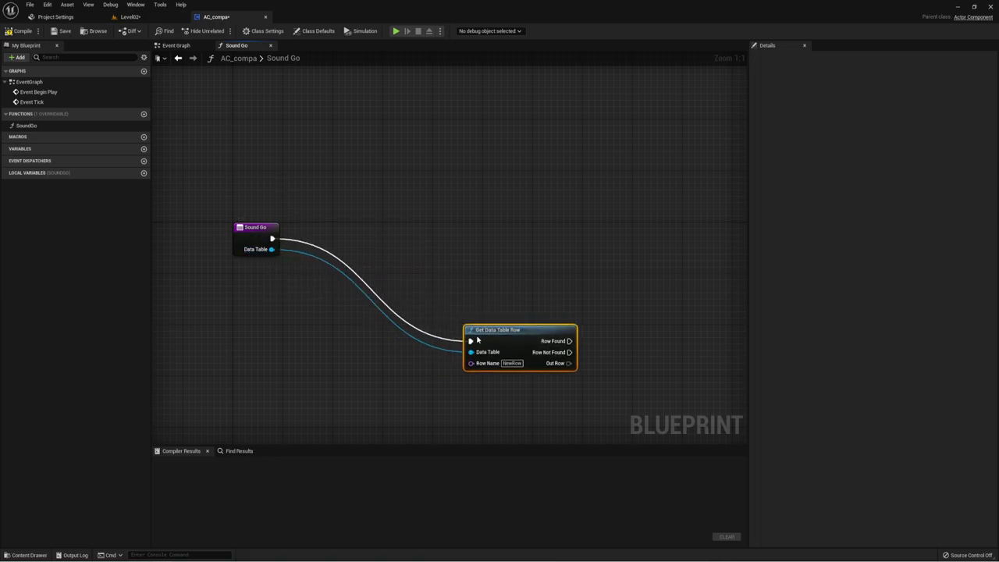
click(321, 295)
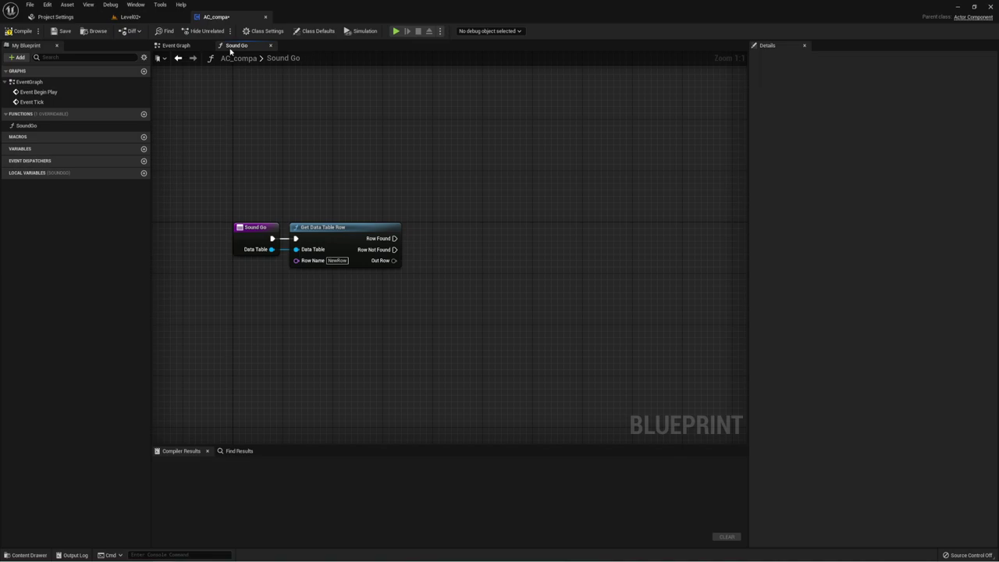
click(129, 16)
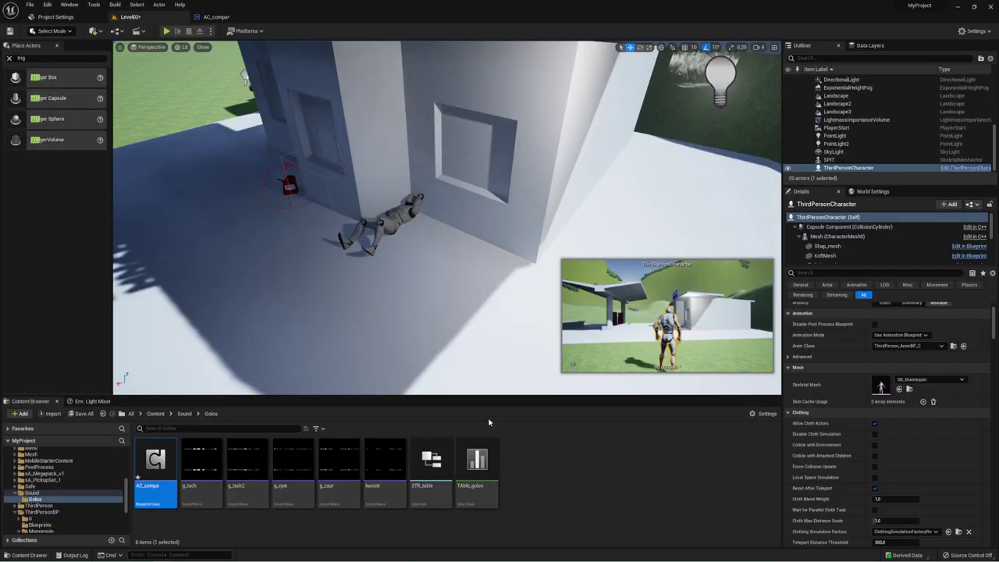
In AC_compa, wire Get Data Table Row's Row Name pin to a new Sound Go Row Name input.
mouse_move(396, 477)
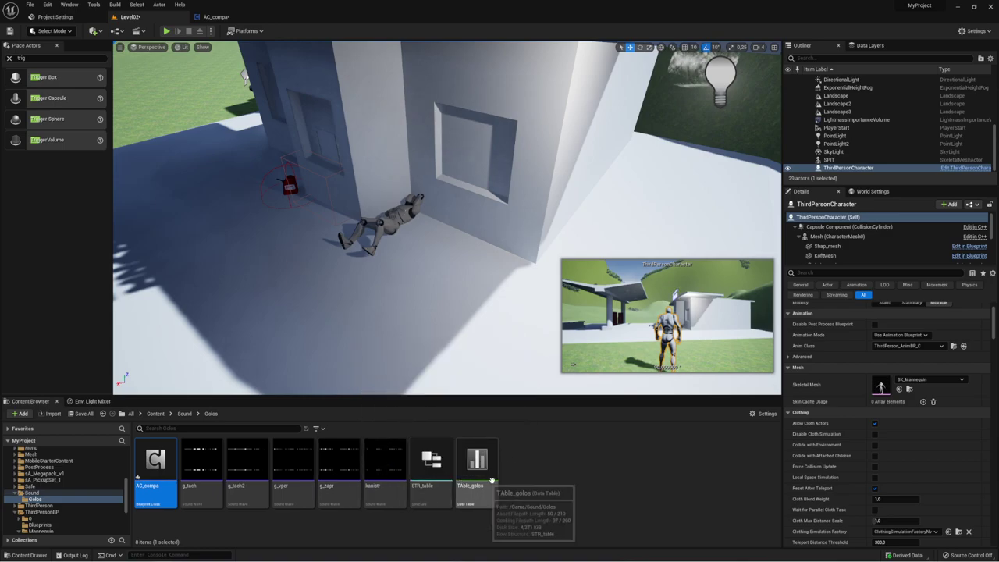
click(225, 18)
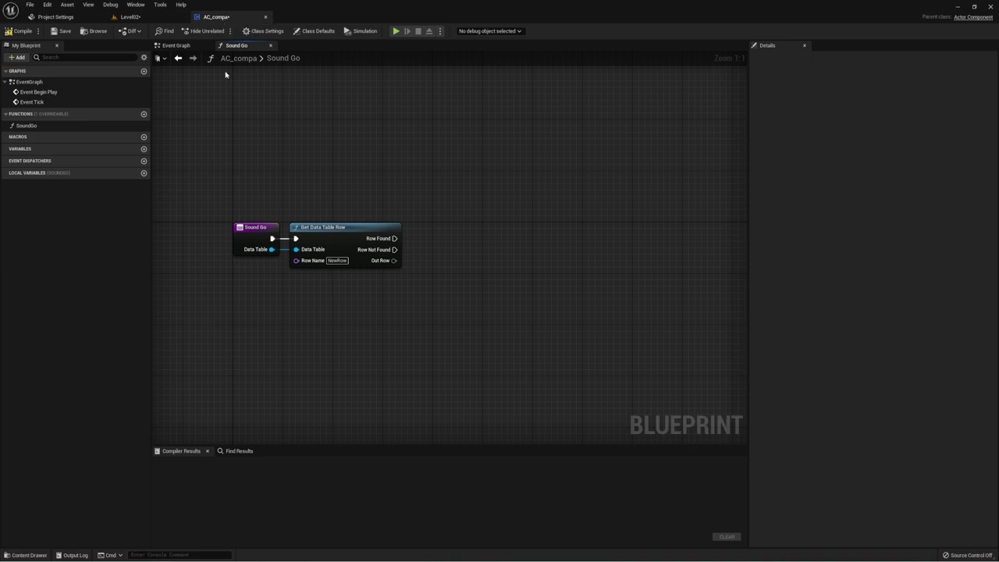
drag(216, 194, 282, 272)
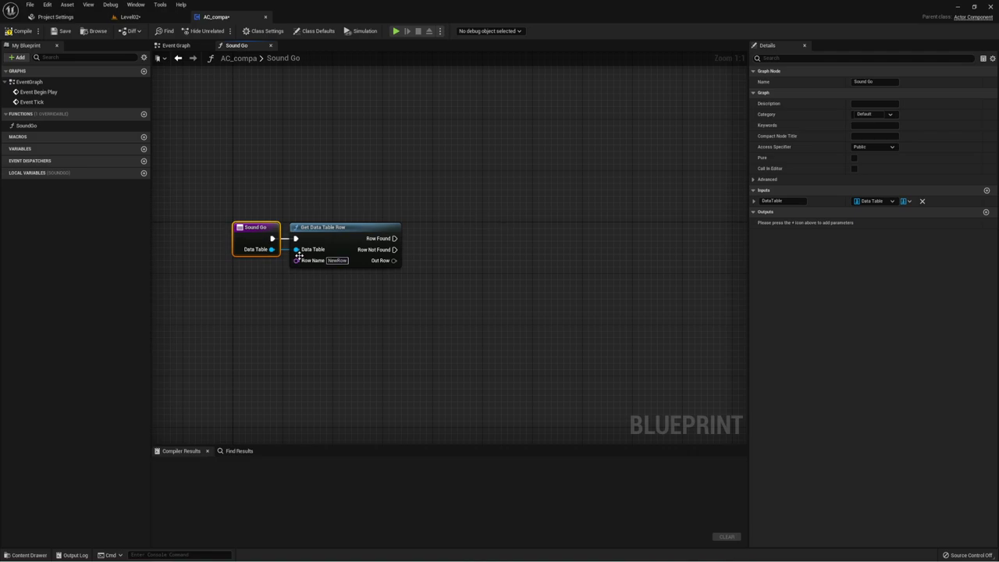
drag(297, 260, 239, 252)
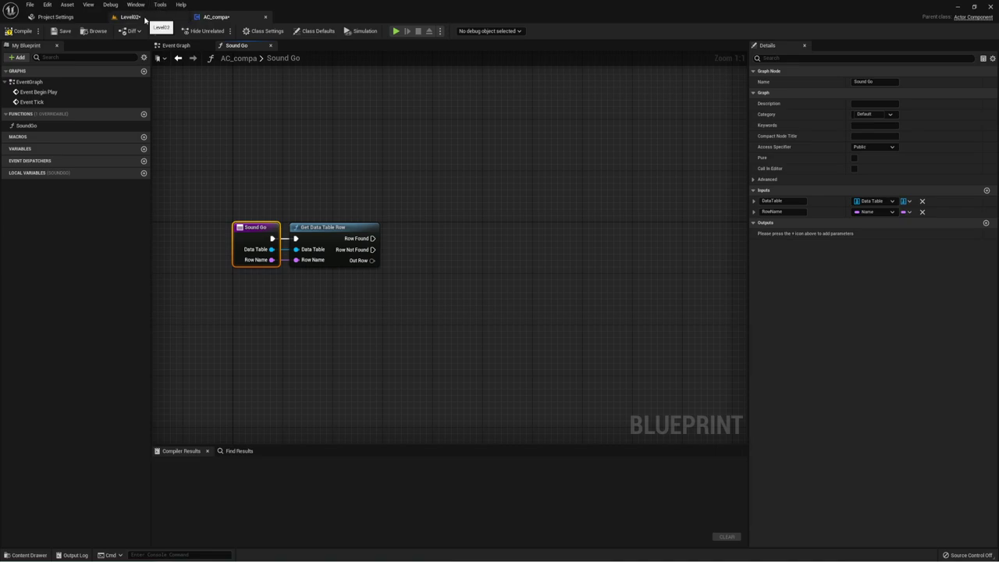
Open the TAble_golos data table and resize its columns to read the row names.
click(145, 21)
double_click(478, 462)
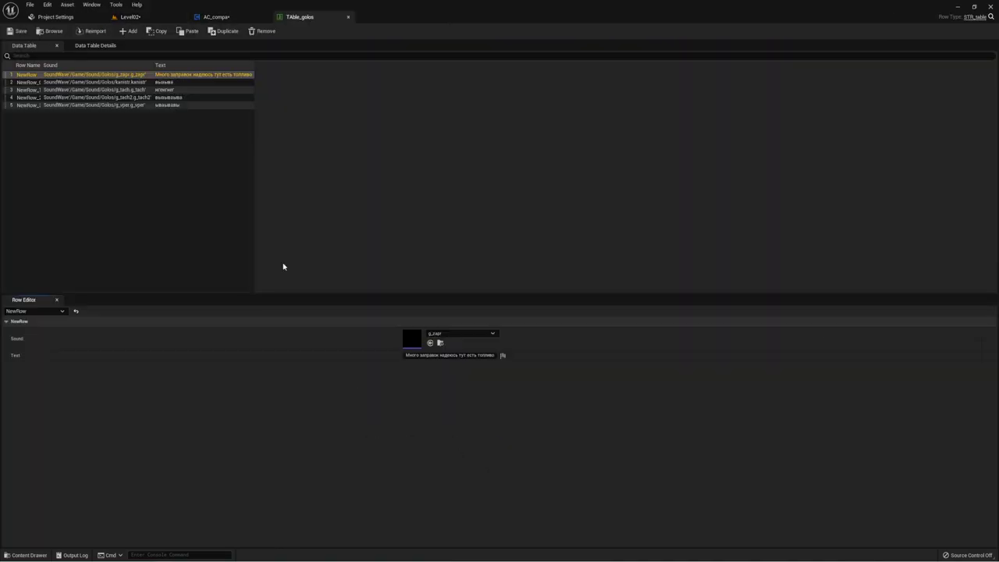
drag(12, 65, 57, 65)
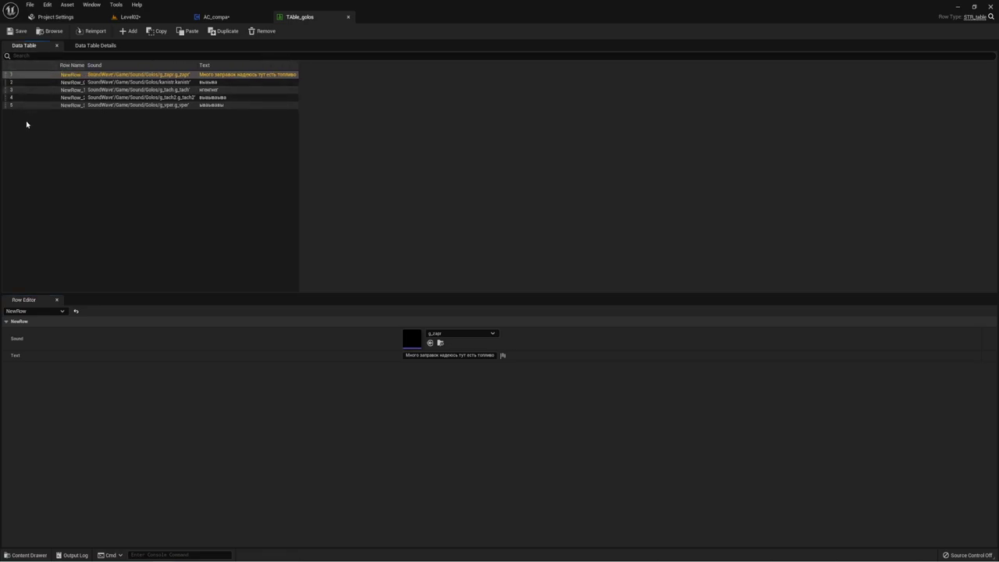
mouse_move(57, 65)
mouse_down()
mouse_move(22, 67)
mouse_move(100, 64)
mouse_up()
click(55, 64)
click(43, 75)
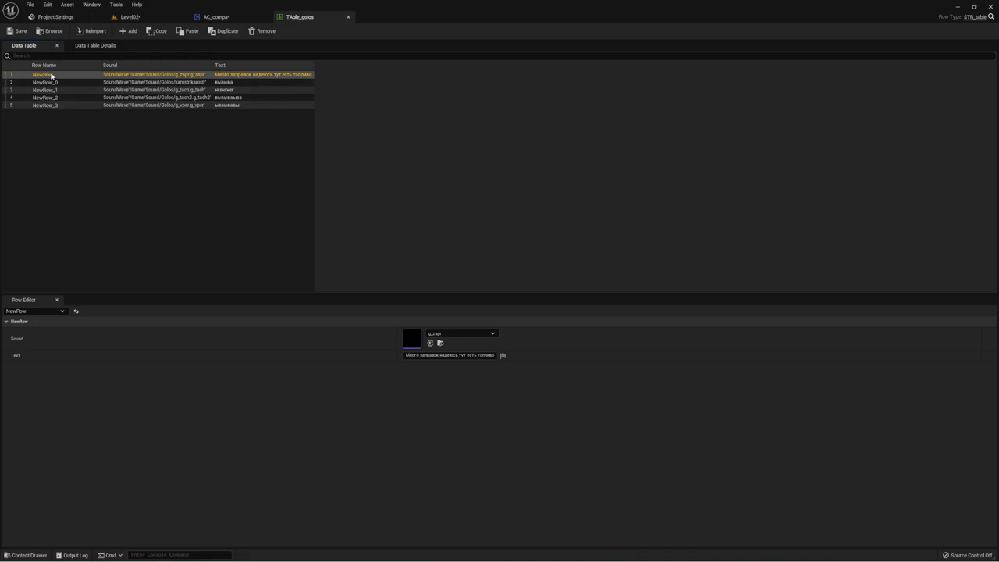
Rename the first three rows to Zapravka, Kanistrt and Pers.
double_click(52, 76)
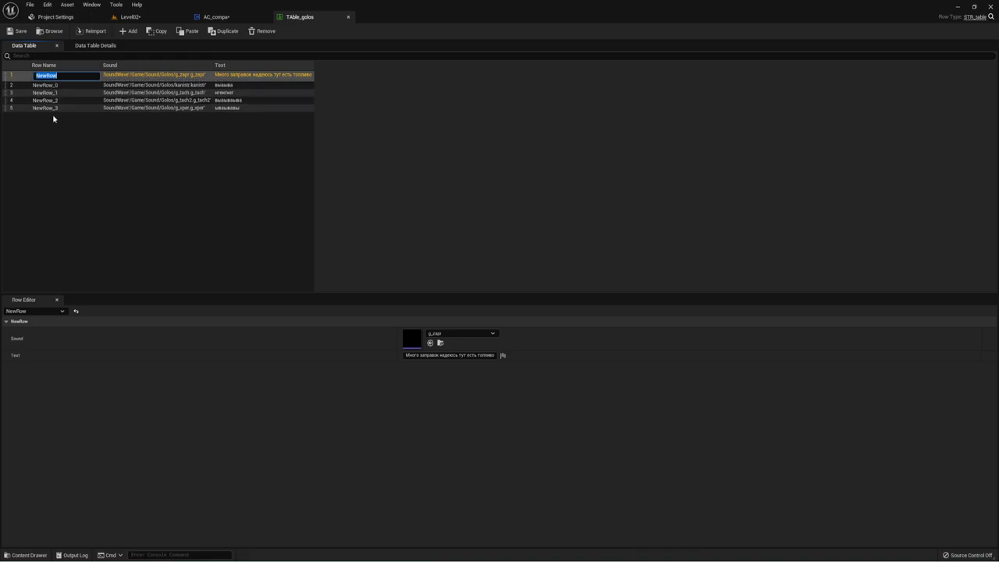
click(66, 138)
double_click(54, 75)
key(BackSpace)
text(Zapravka)
key(Return)
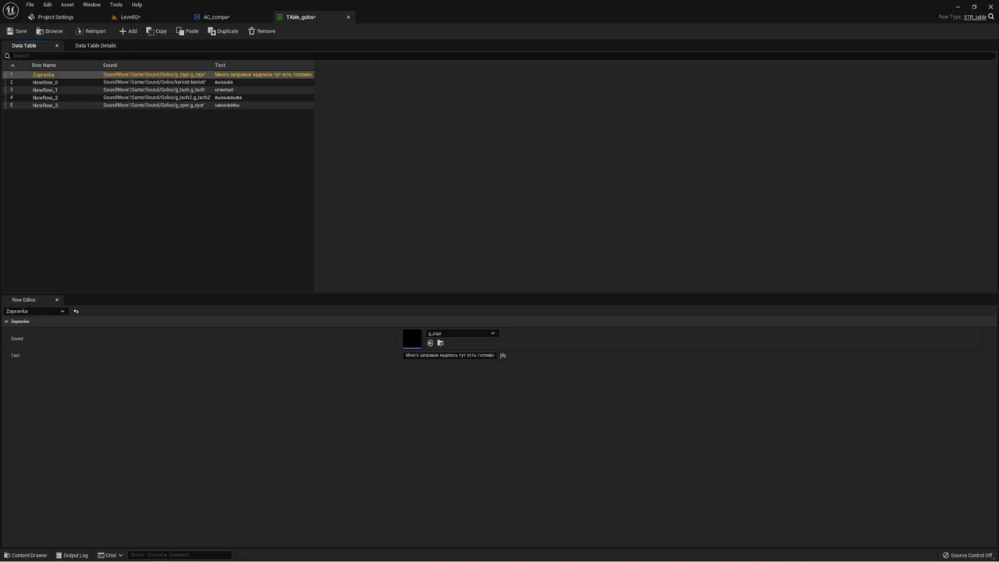
double_click(57, 84)
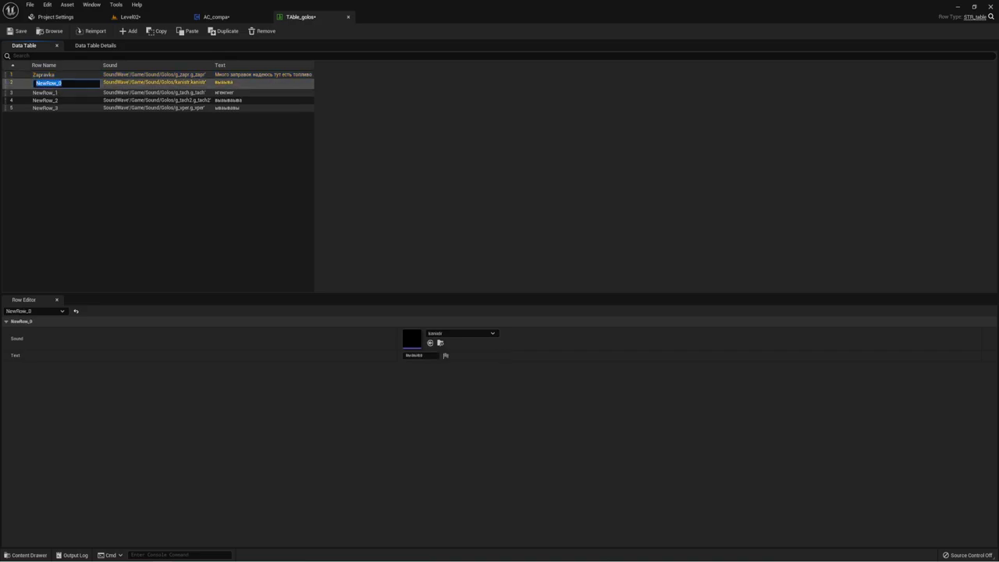
text(Kanistr)
key(Return)
double_click(47, 90)
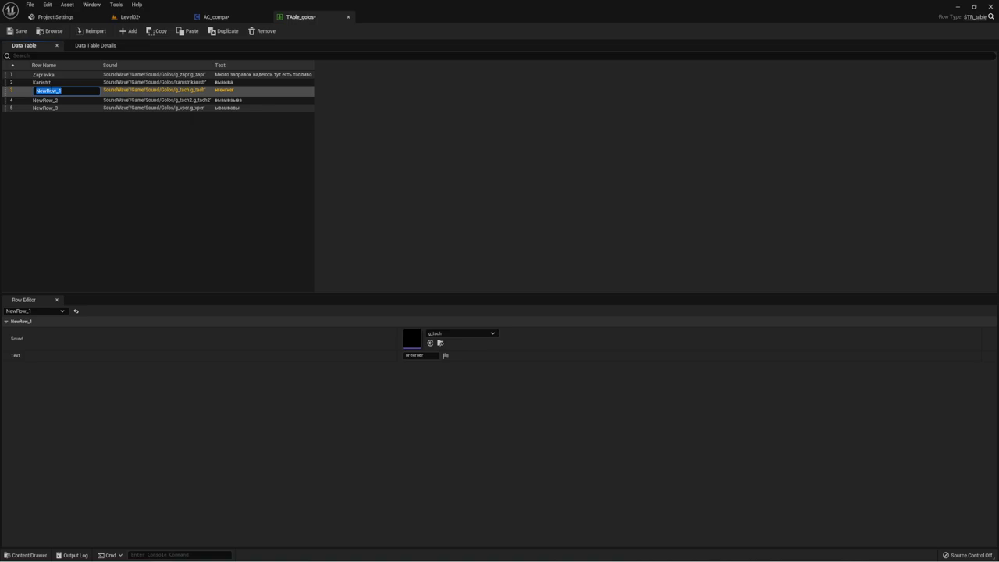
text(Pers)
key(Return)
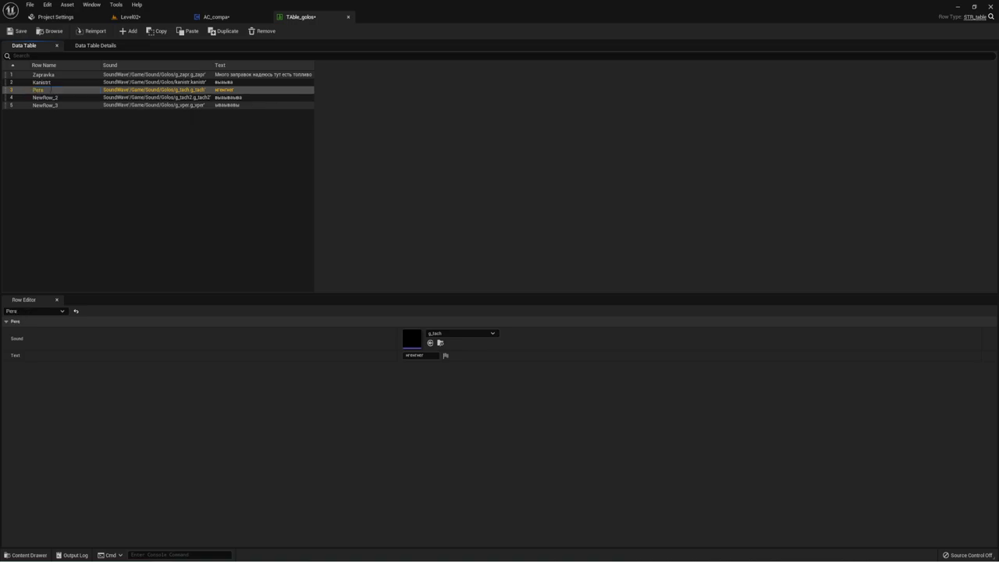
Rename the last two rows to Pers2 and Golive and save the table.
double_click(53, 98)
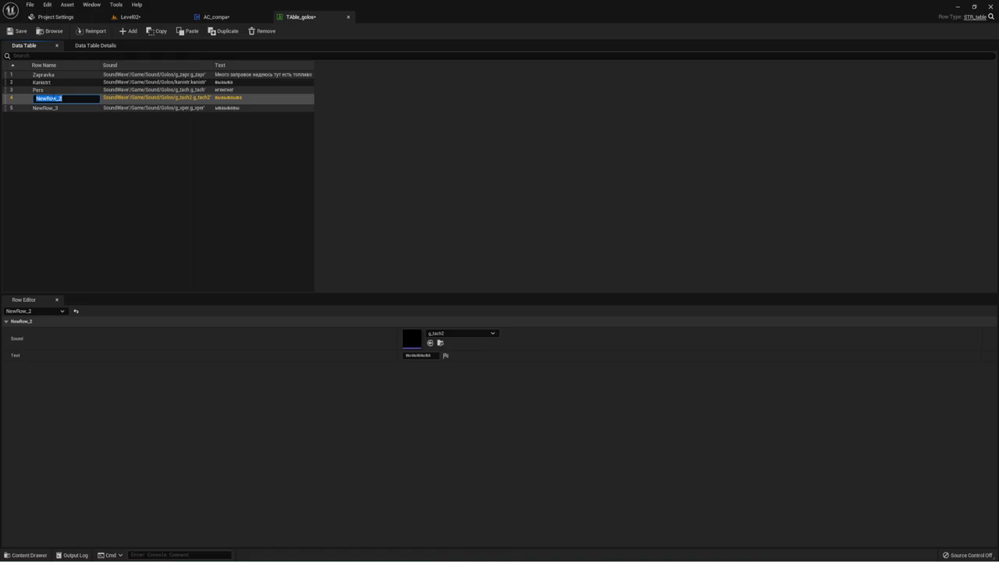
text(Pers2)
key(Return)
double_click(40, 105)
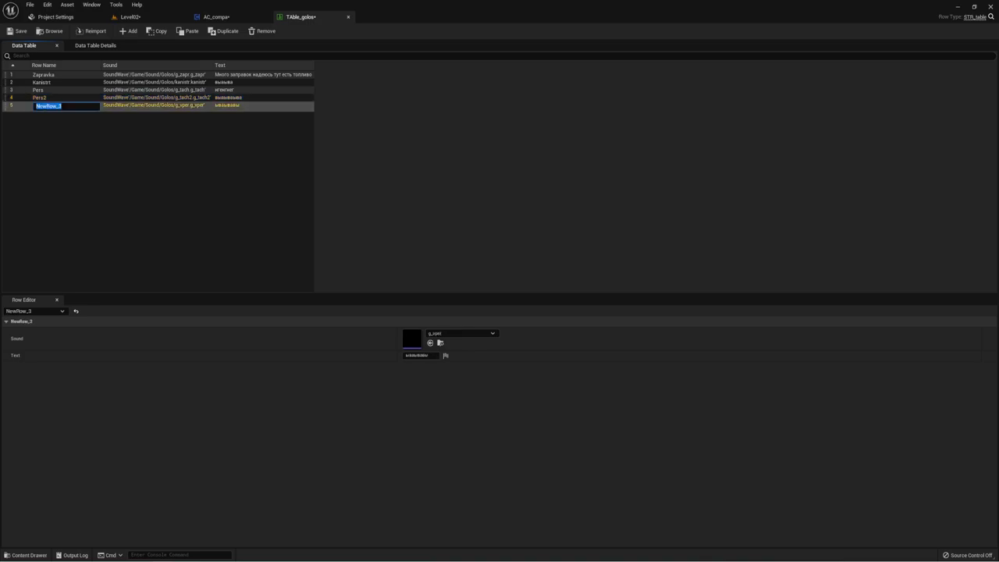
text(Golive)
key(Return)
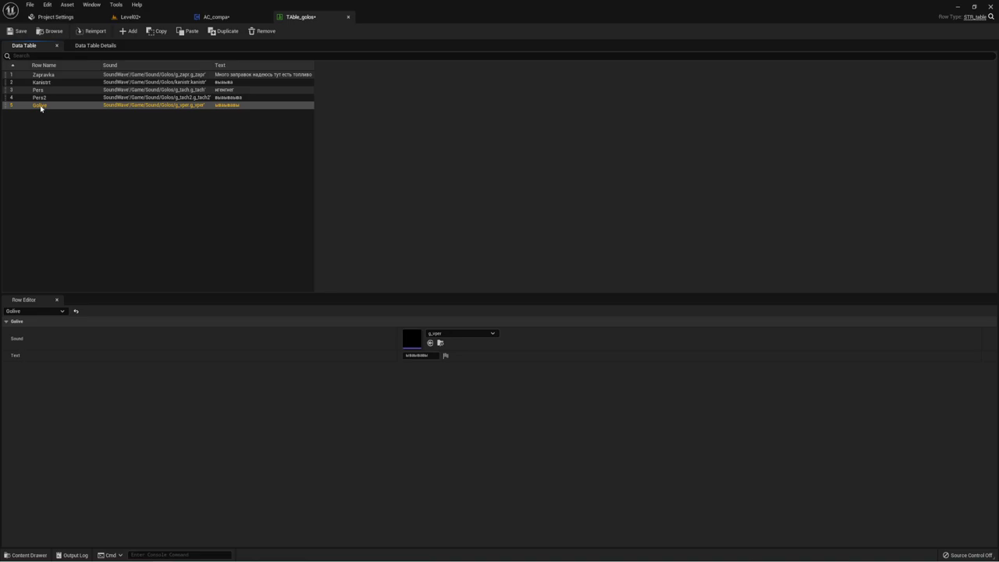
click(121, 195)
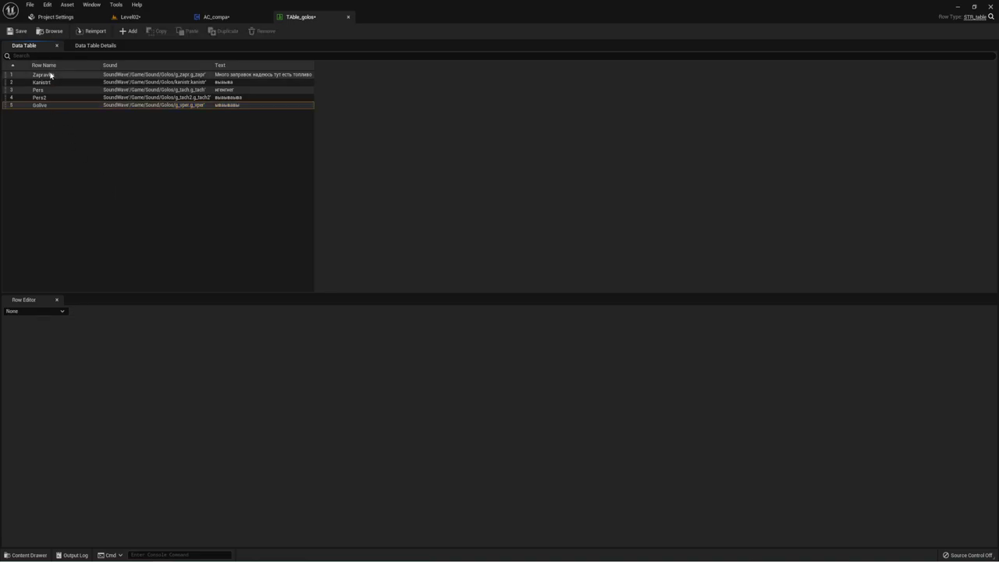
click(21, 32)
Return to AC_compa's Sound Go graph and check the RowName input's type.
click(348, 16)
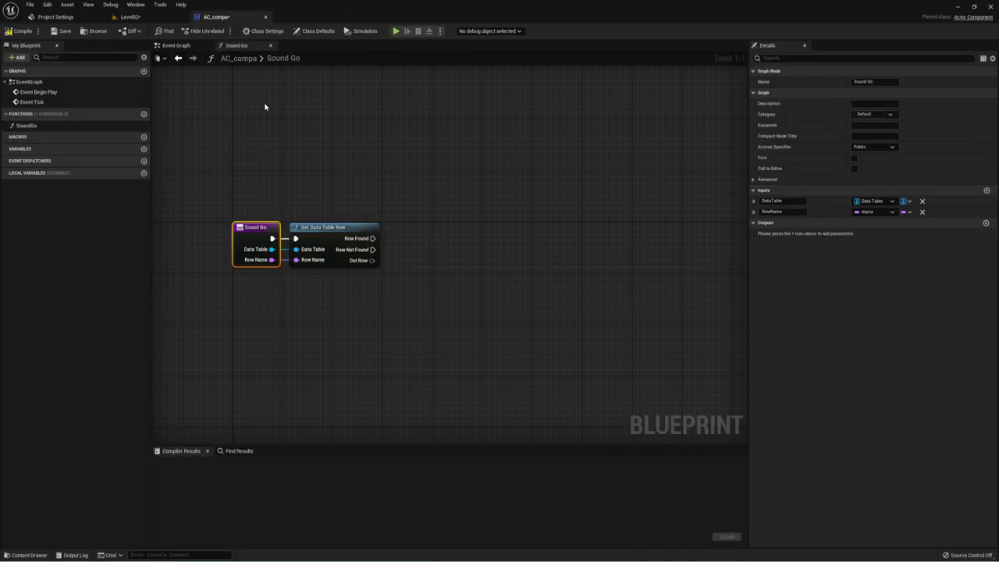
right_drag(425, 241, 398, 218)
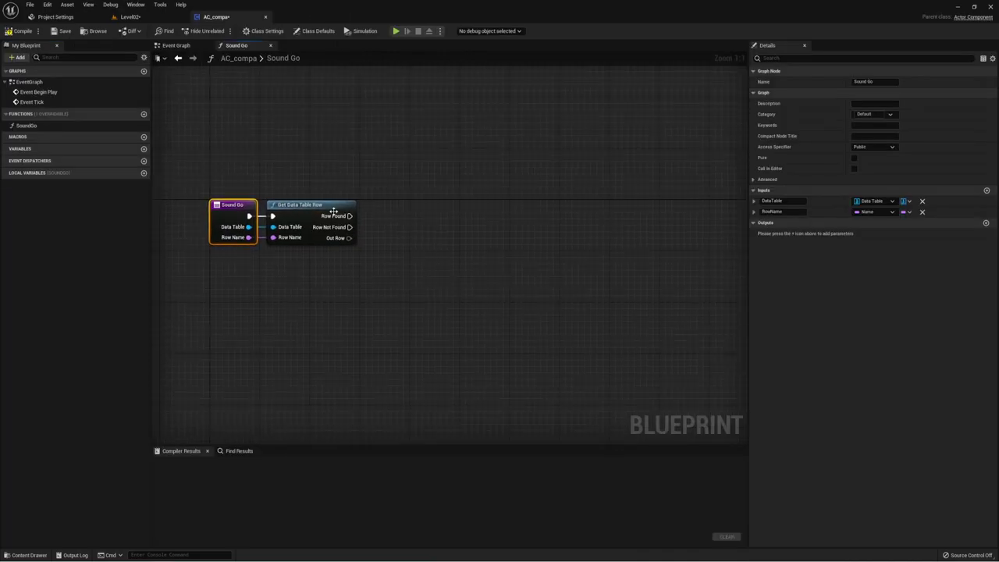
drag(350, 215, 415, 211)
click(371, 223)
click(353, 262)
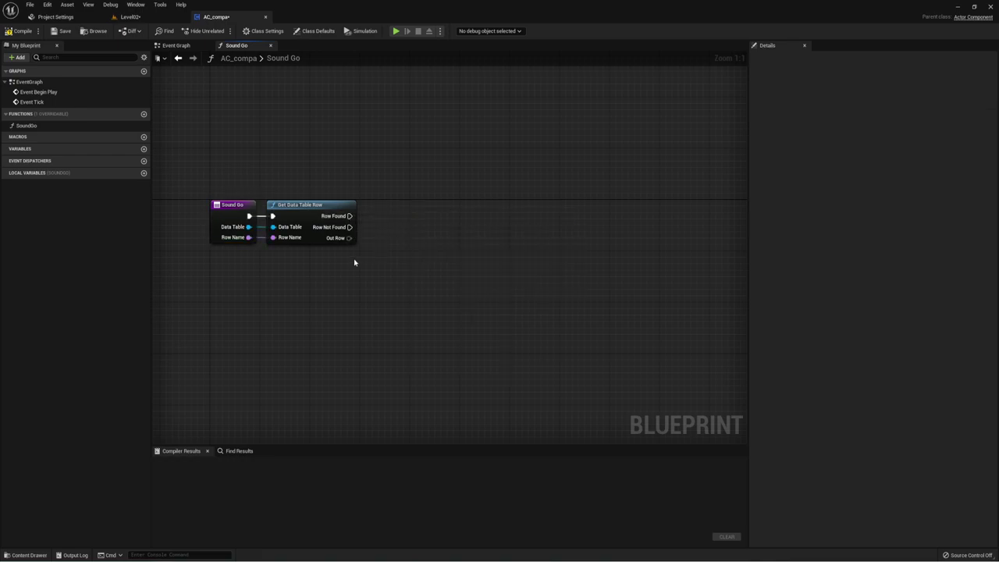
click(229, 211)
click(882, 213)
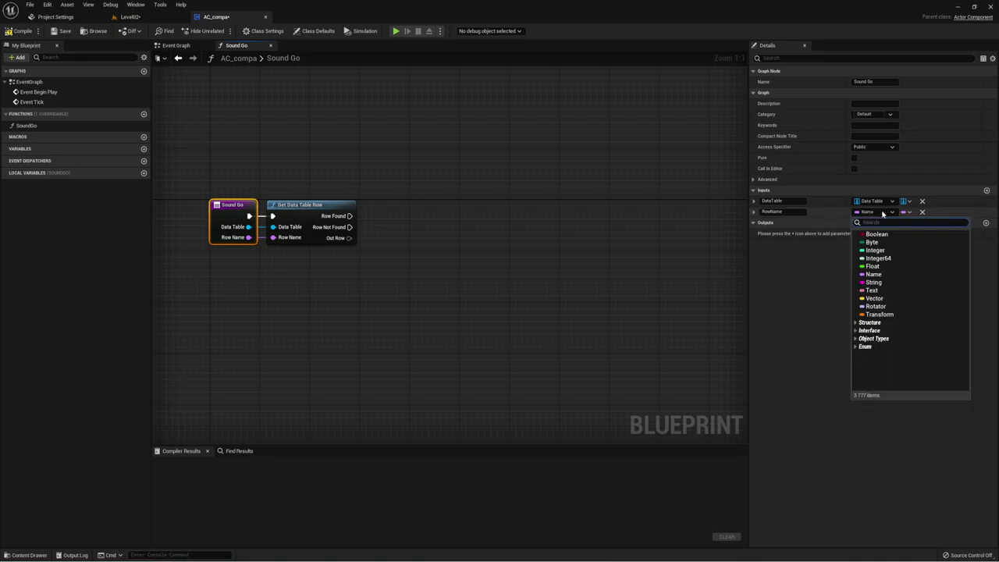
click(882, 213)
Compile AC_compa, which reports an undetermined Out Row type error, and expand RowName's settings.
click(20, 31)
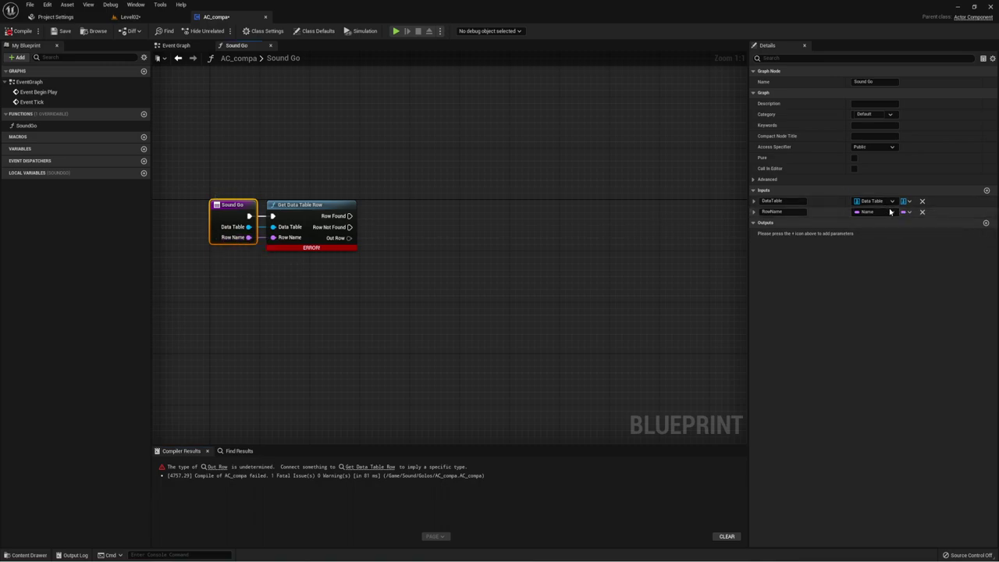
click(754, 212)
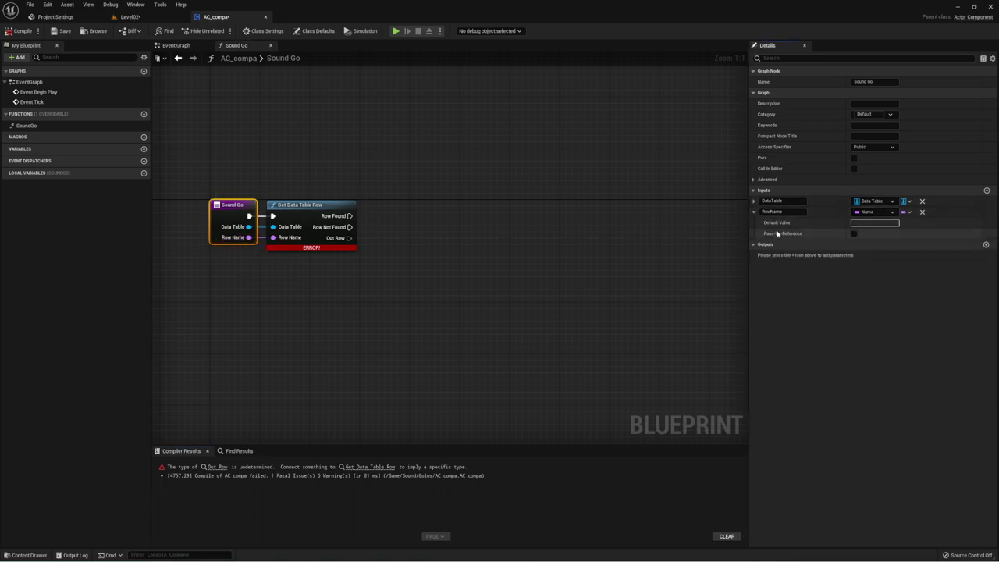
click(868, 223)
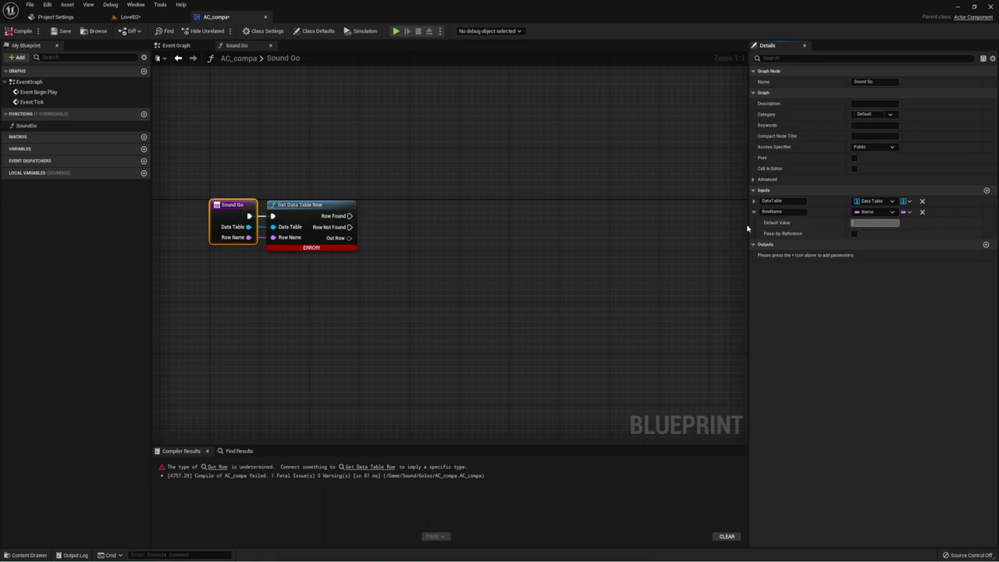
click(131, 17)
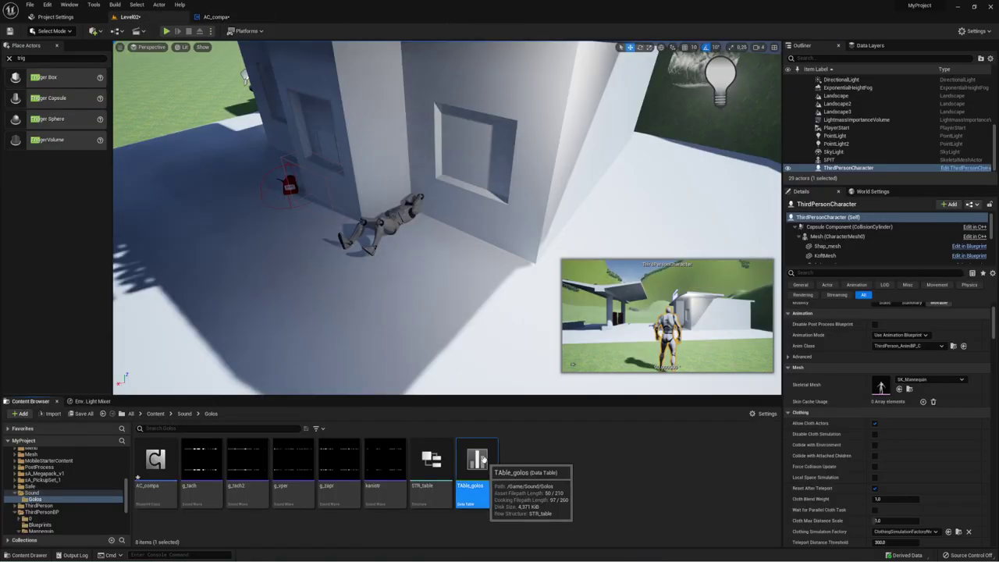
Copy the Zapravka row name from TAble_golos and paste it as RowName's default value.
double_click(472, 463)
click(25, 75)
click(25, 75)
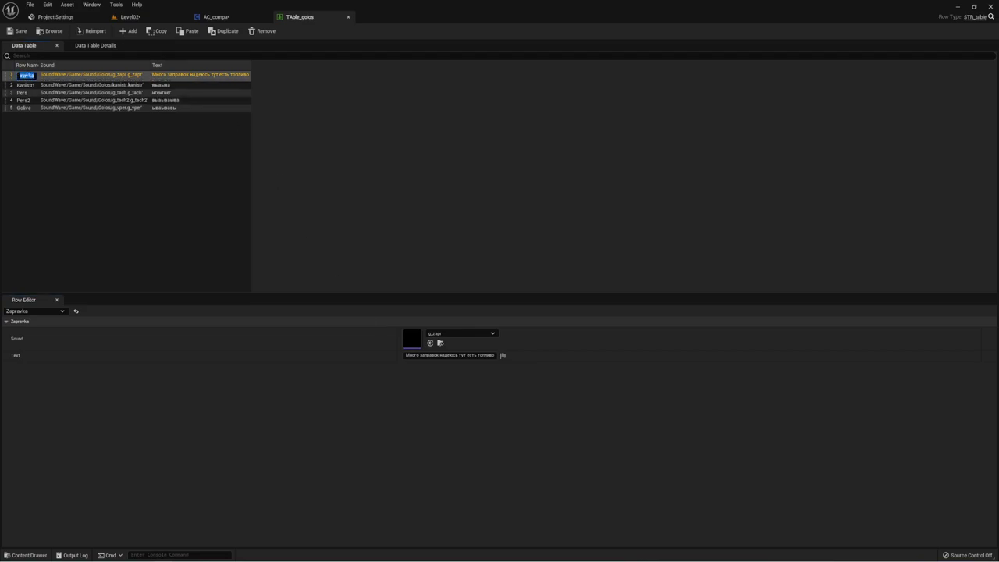
click(73, 163)
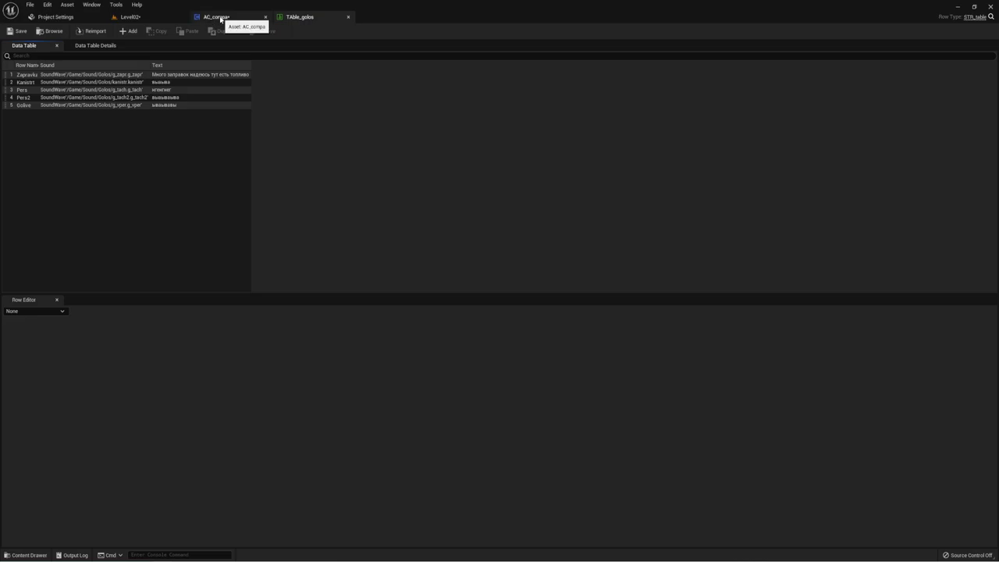
click(261, 17)
click(875, 223)
text(Zapravka)
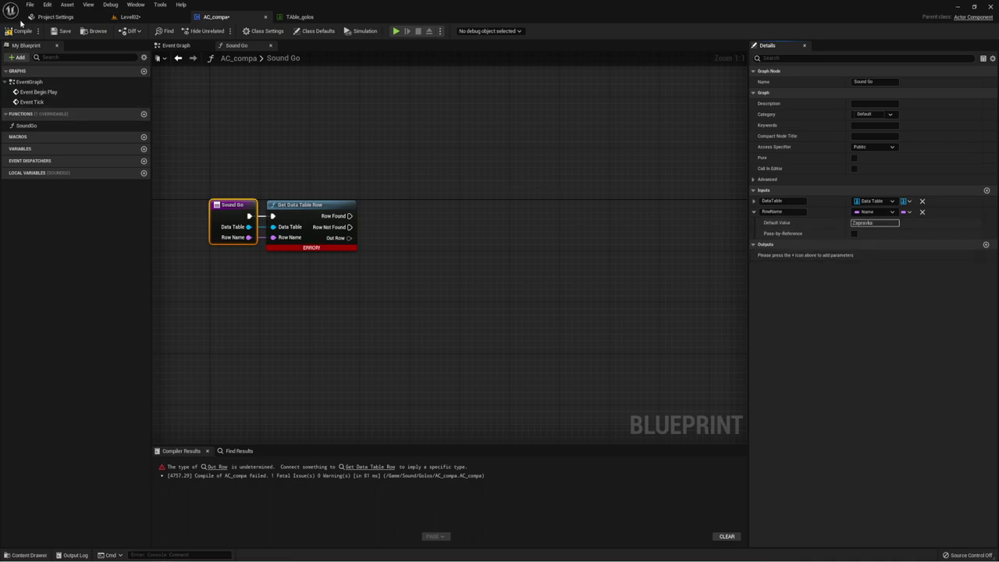
Compile, tick Pass-by-Reference on the DataTable and RowName inputs, then recompile.
click(18, 31)
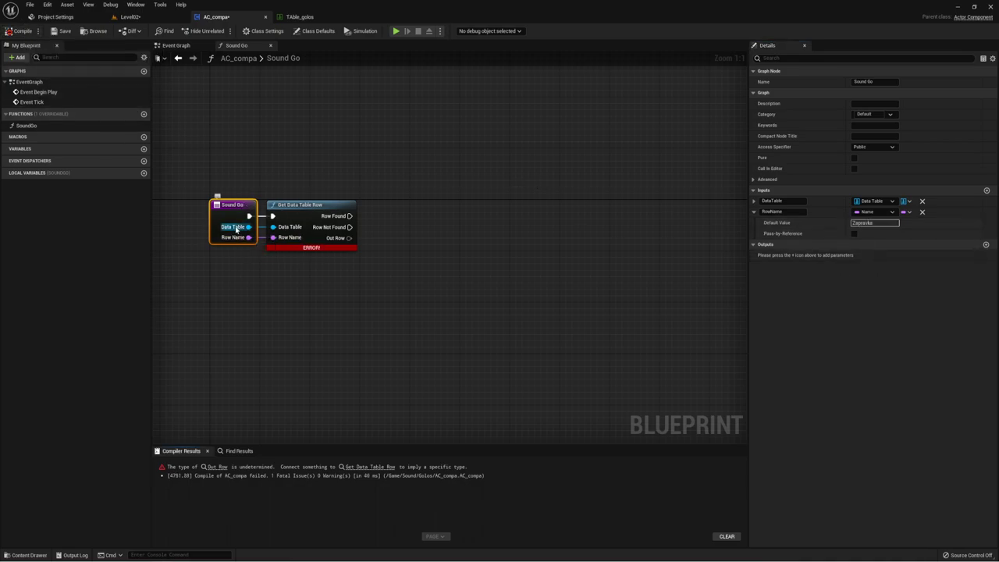
click(753, 201)
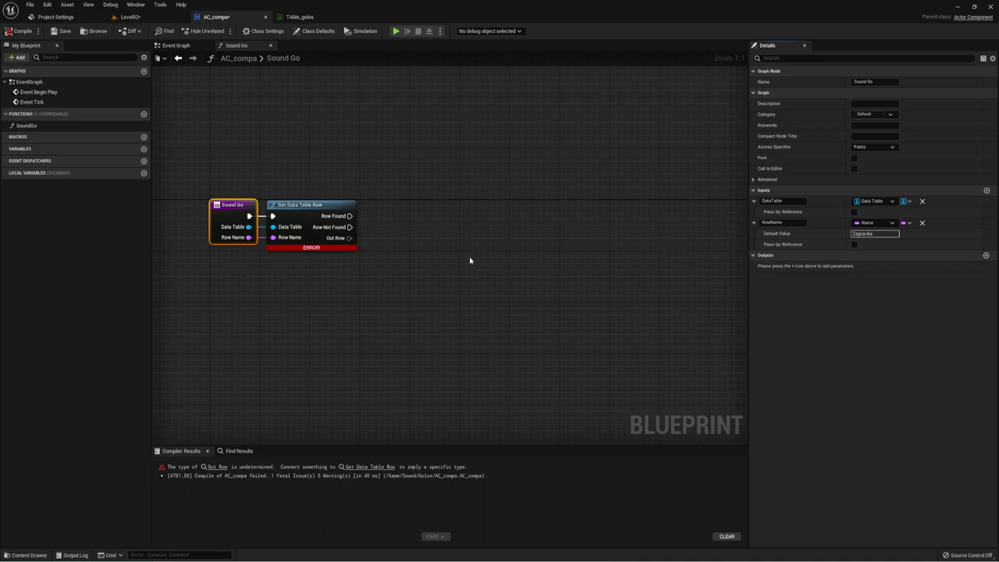
click(856, 246)
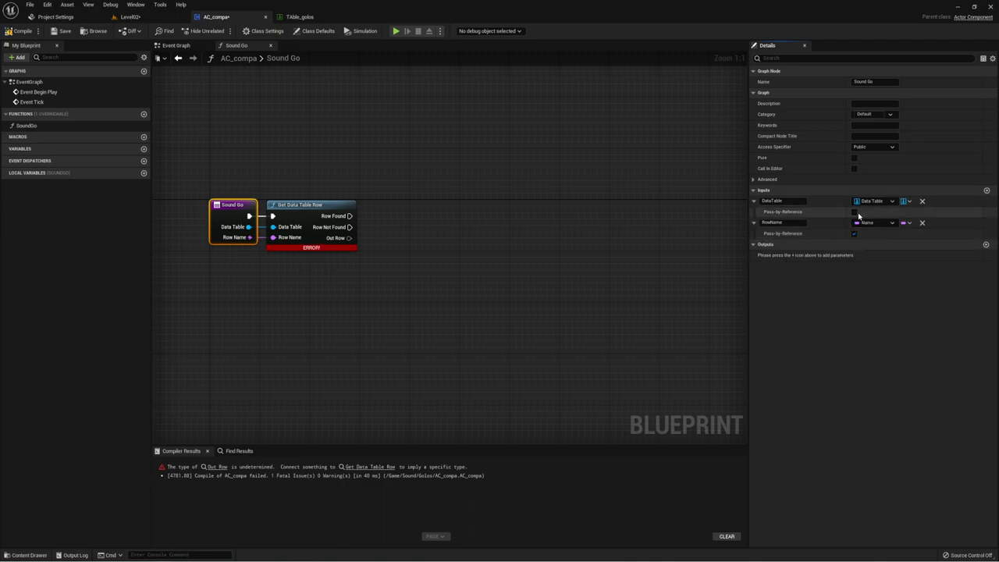
click(855, 212)
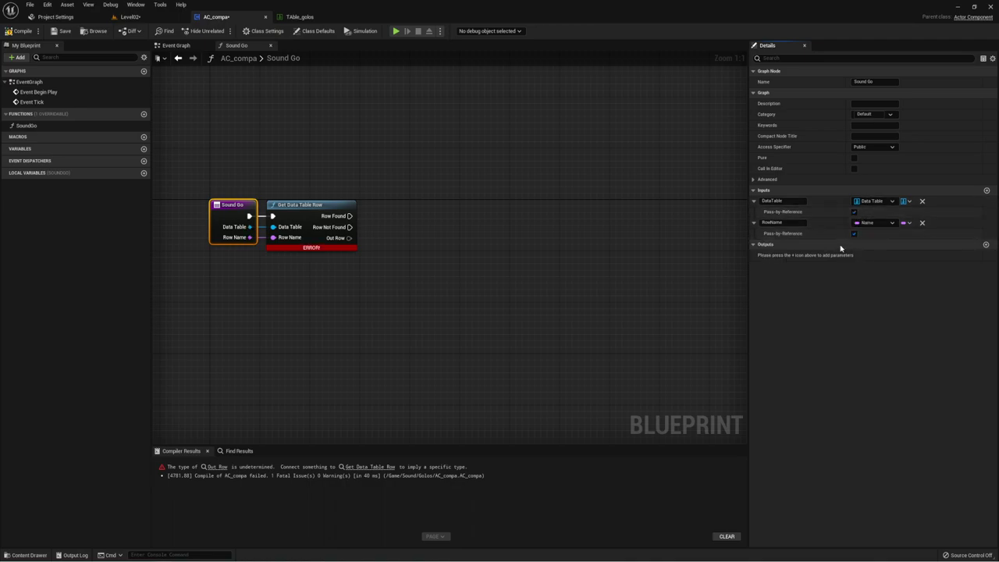
click(35, 33)
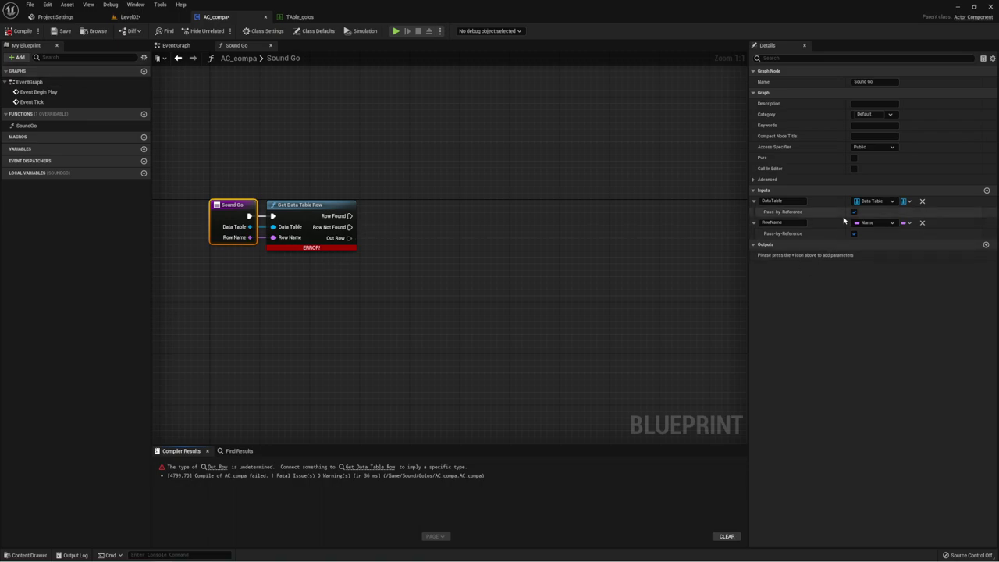
Disconnect the Row Name wire, reset Get Data Table Row to TAble_golos, and compile successfully.
drag(275, 205, 298, 205)
alt+click(250, 226)
alt+click(250, 237)
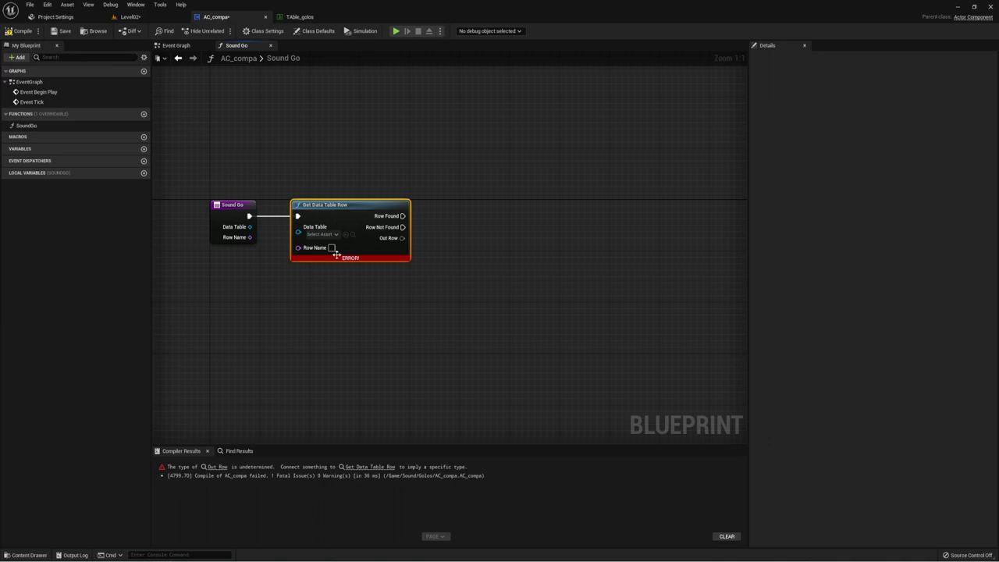
click(322, 234)
click(338, 280)
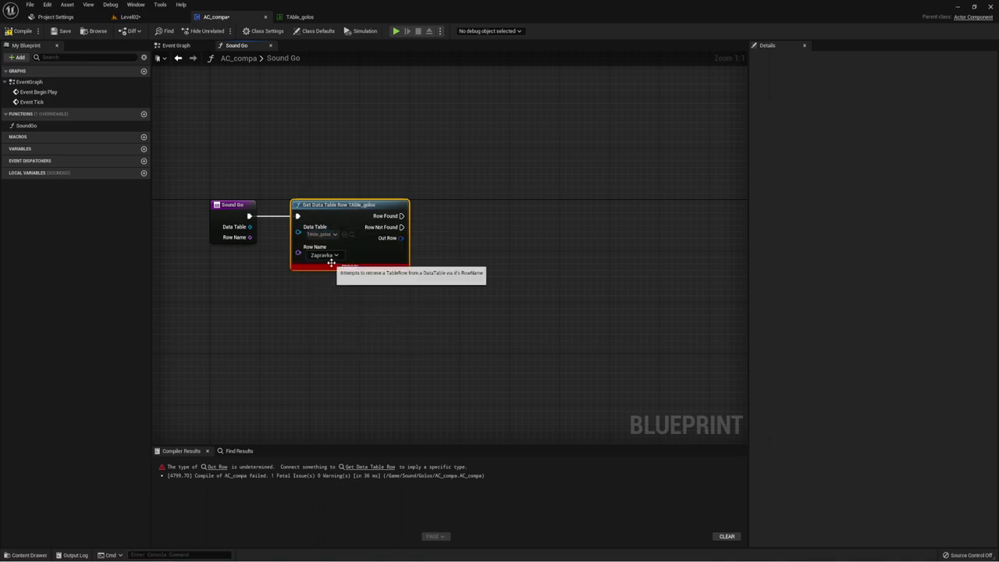
click(447, 275)
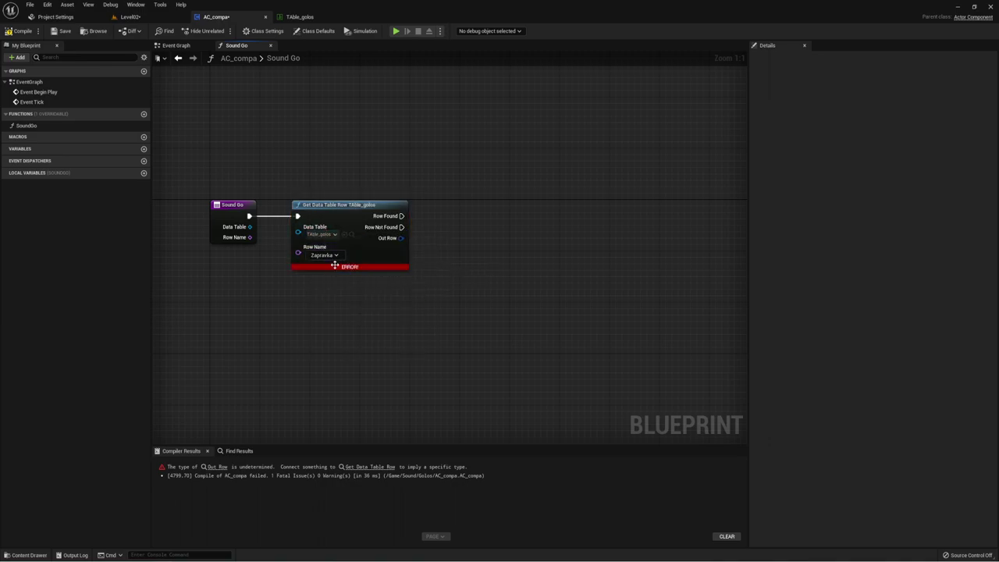
click(19, 30)
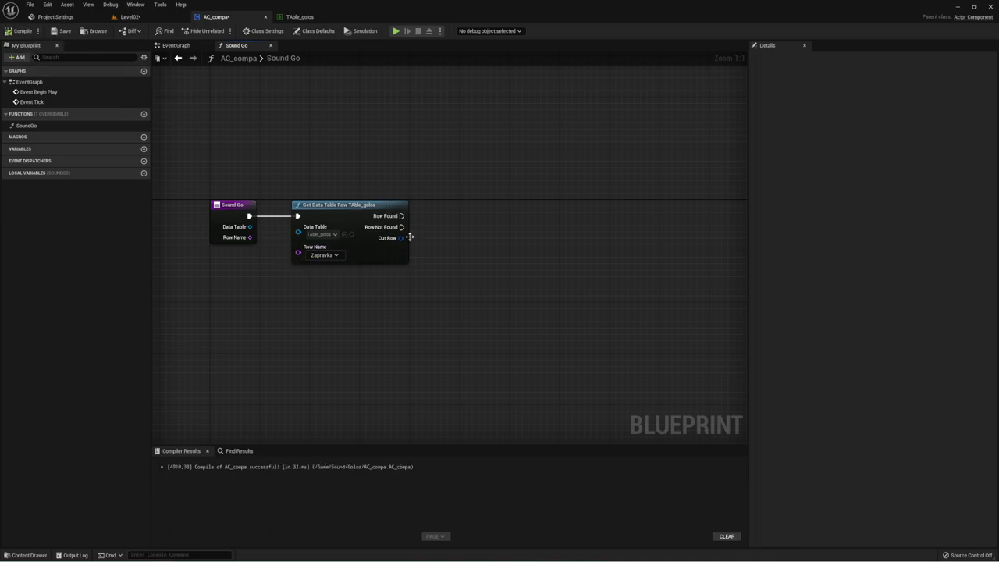
Add a Break STR_table node from Out Row to split it into Sound and Text.
right_drag(440, 269, 415, 260)
drag(367, 228, 404, 264)
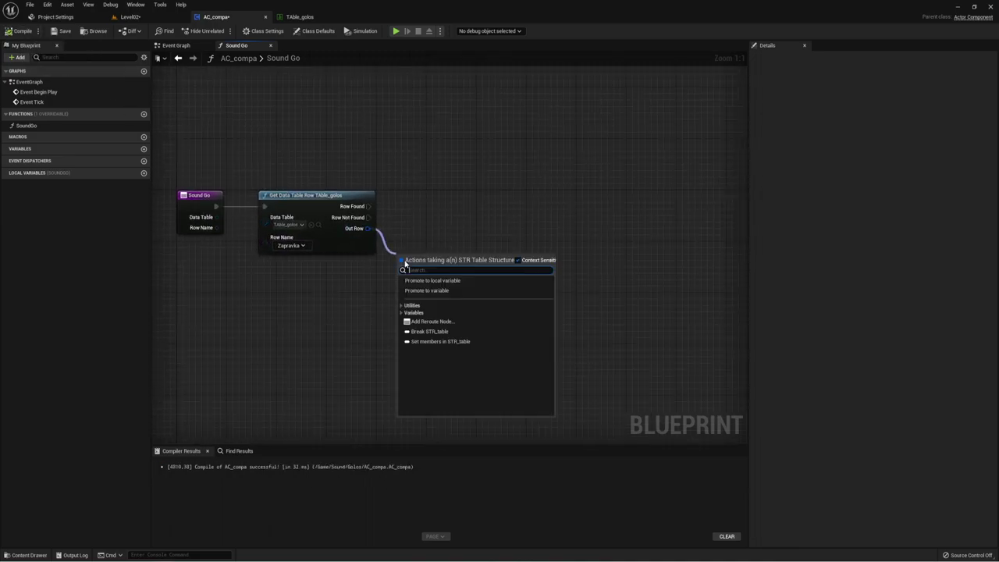
click(430, 331)
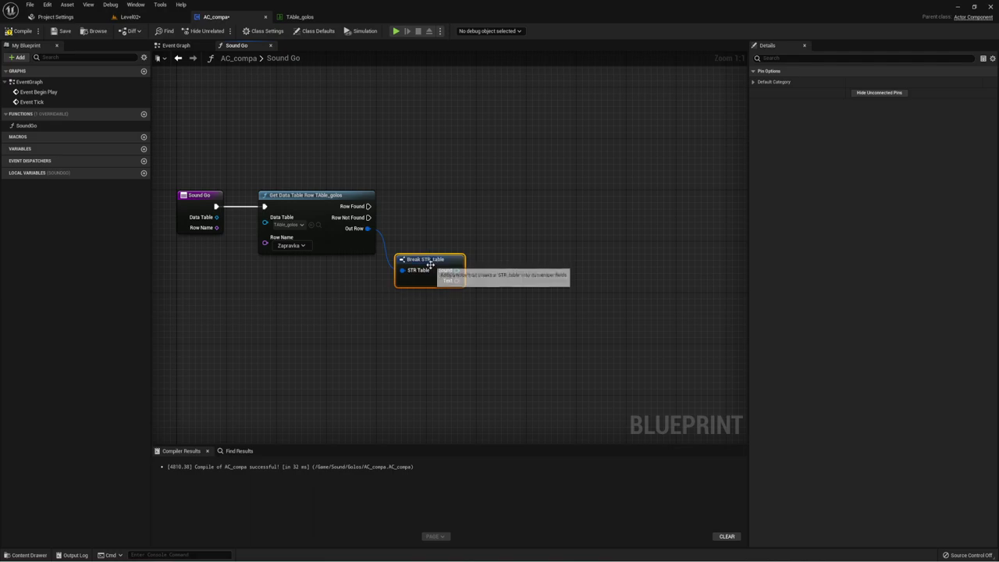
right_drag(457, 263, 432, 278)
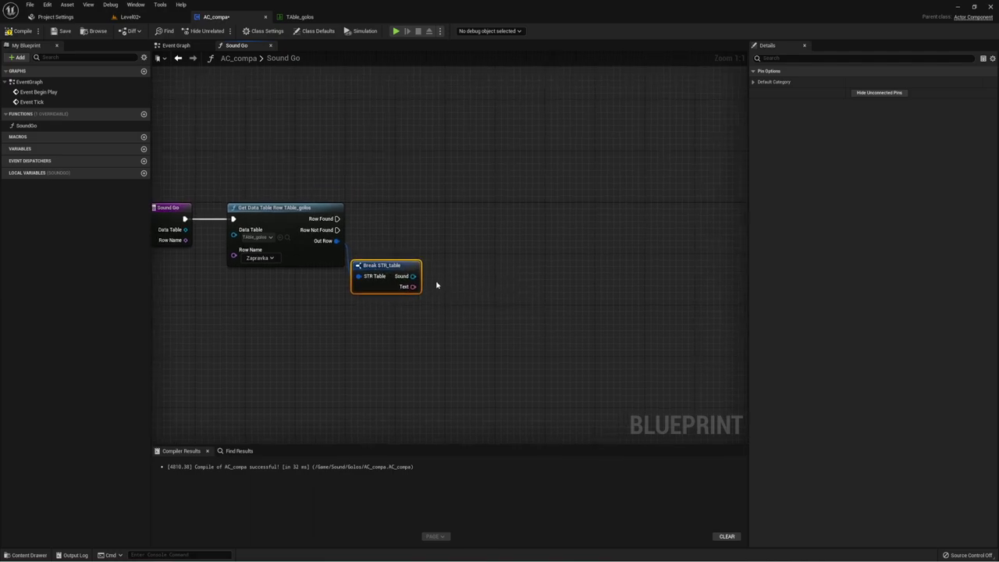
drag(414, 276, 486, 268)
click(466, 239)
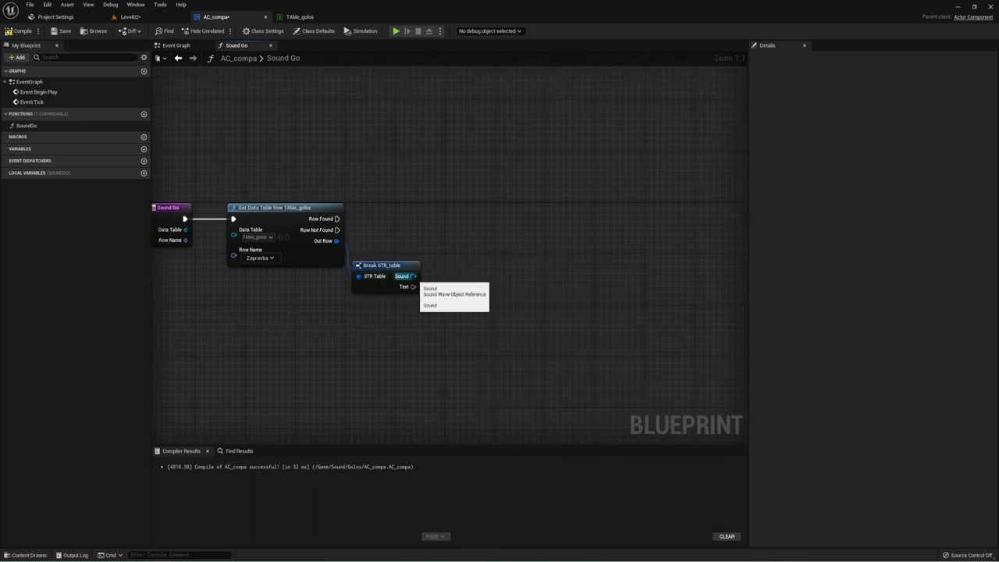
Add a Play Sound at Location node fed by the row's Sound, with a new Location input on Sound Go.
drag(413, 276, 523, 210)
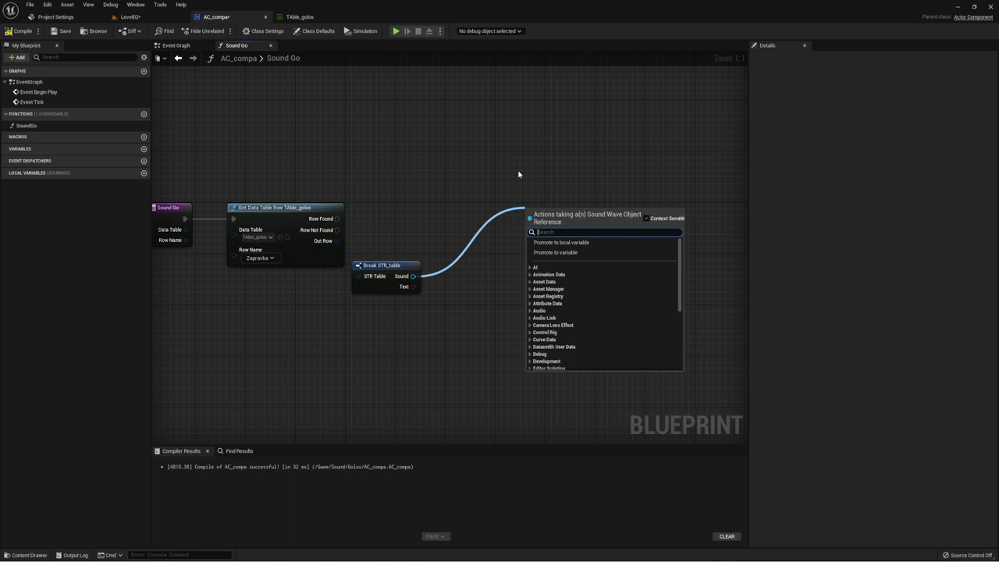
text(play)
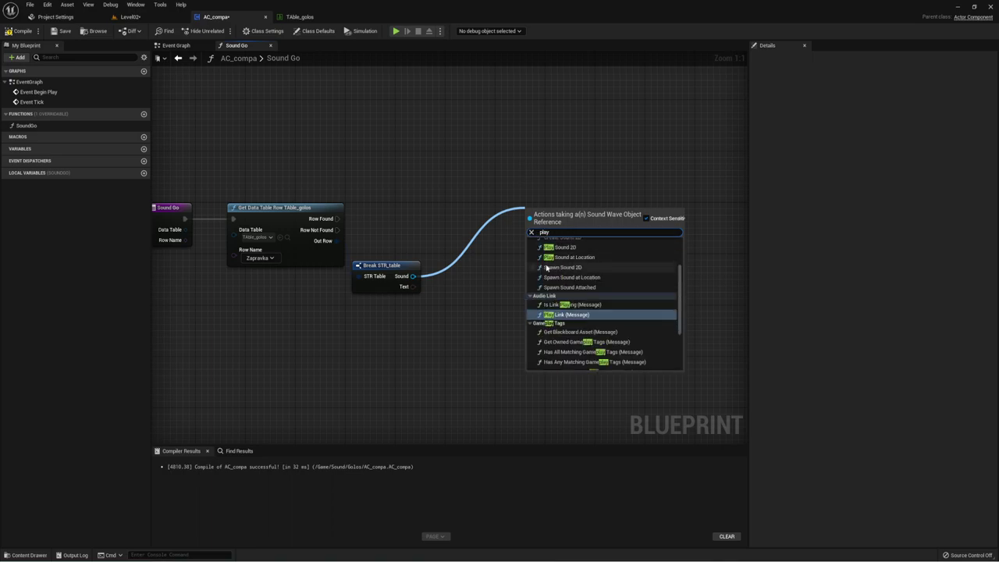
scroll(553, 267, up, 1)
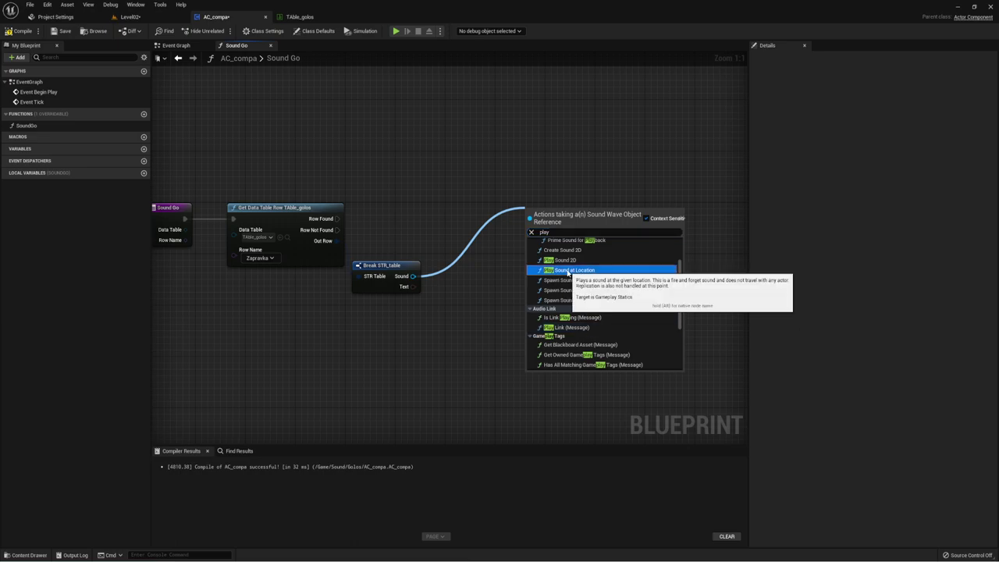
click(568, 273)
drag(492, 242, 289, 244)
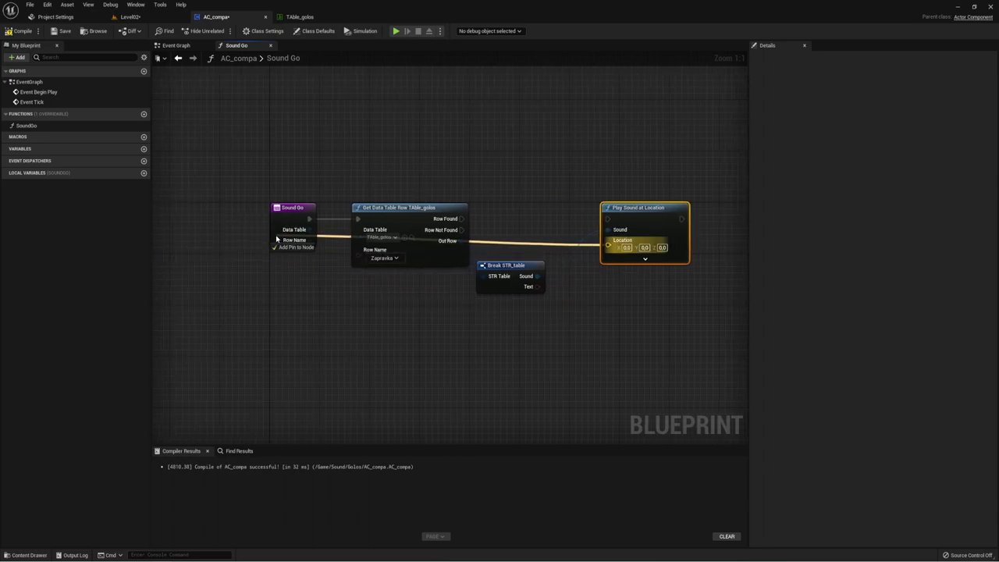
Wire Row Found into Play Sound at Location and tidy the node layout.
right_drag(633, 269, 484, 259)
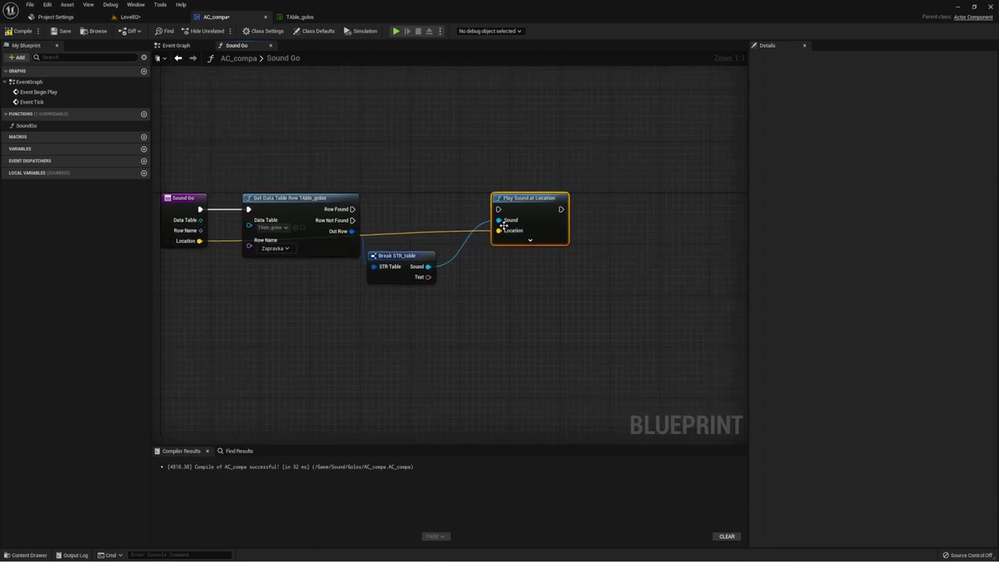
drag(628, 294, 615, 268)
right_drag(528, 232, 548, 285)
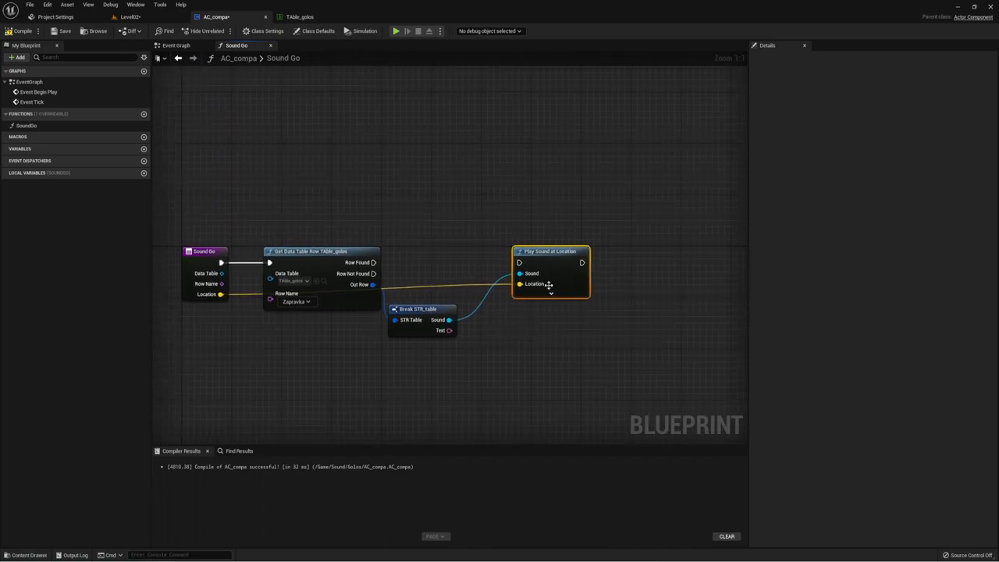
drag(519, 262, 373, 263)
mouse_move(592, 331)
right_down()
mouse_move(545, 309)
mouse_move(548, 295)
right_up()
drag(441, 165, 575, 281)
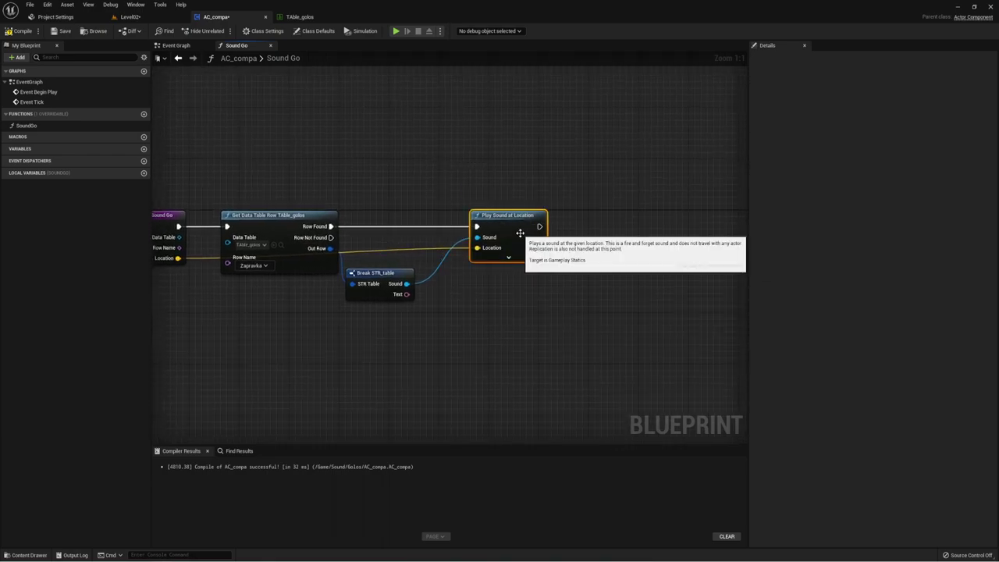
right_drag(503, 233, 529, 183)
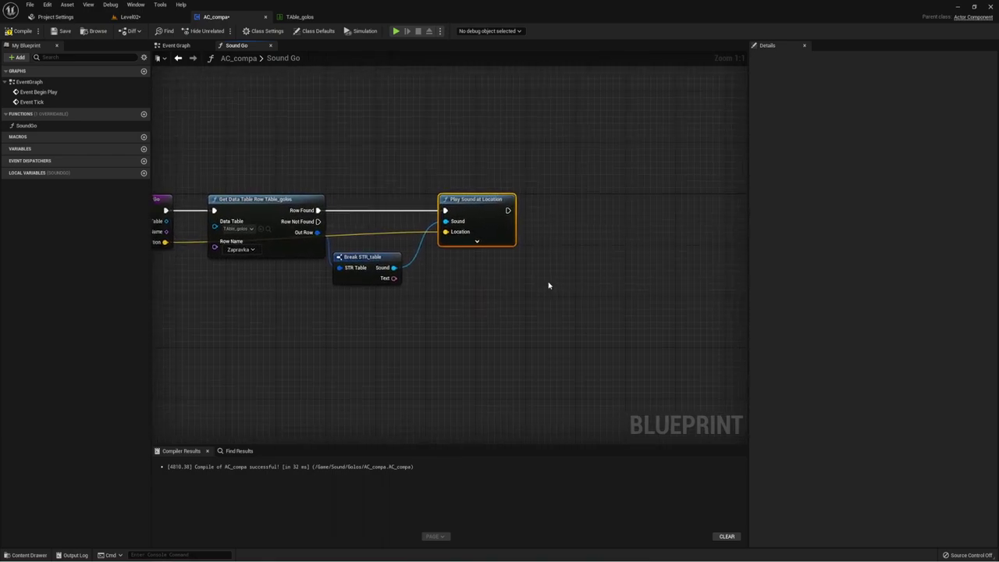
right_drag(536, 241, 546, 254)
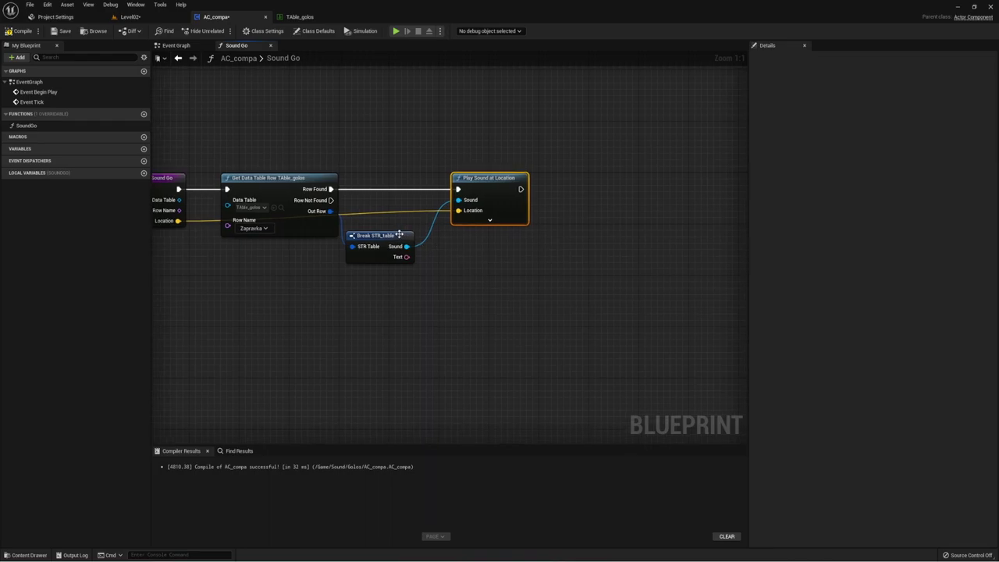
drag(399, 235, 412, 234)
right_drag(539, 284, 520, 297)
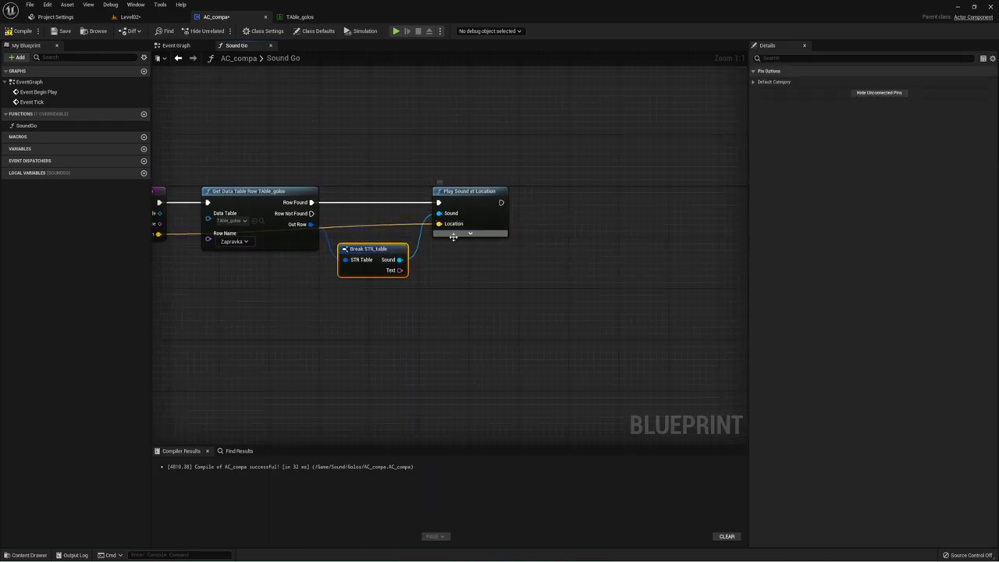
right_drag(453, 237, 470, 223)
right_drag(582, 205, 575, 221)
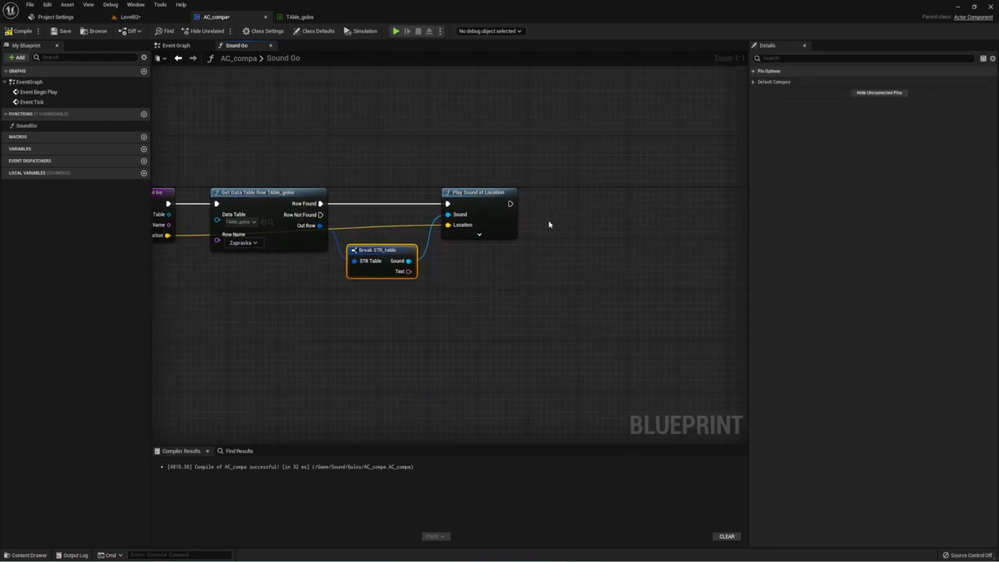
drag(509, 204, 577, 213)
click(541, 169)
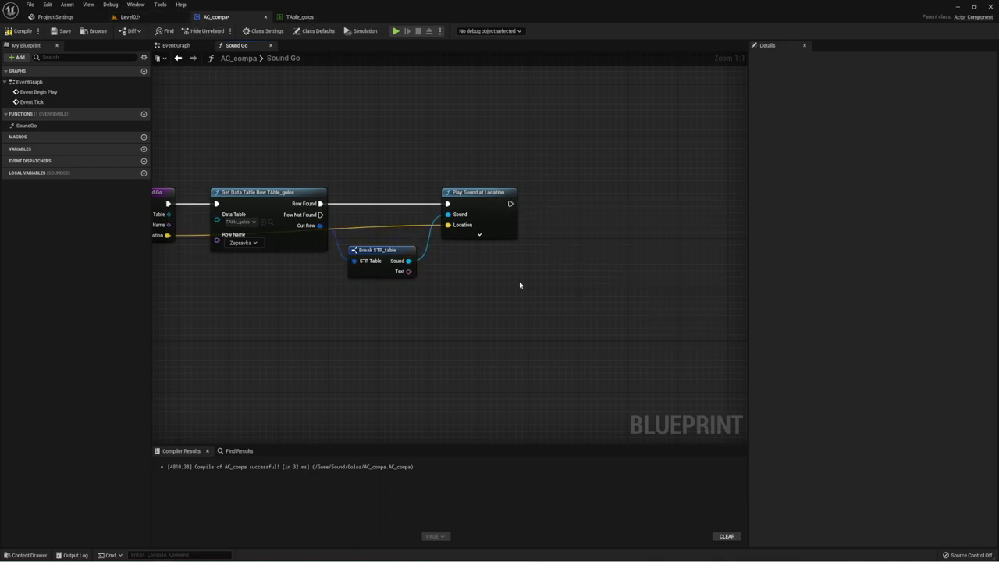
Drop the attempted node for the Text value and compile the blueprint.
mouse_move(409, 271)
mouse_down()
mouse_move(578, 256)
mouse_move(526, 279)
mouse_up()
right_drag(526, 279, 561, 250)
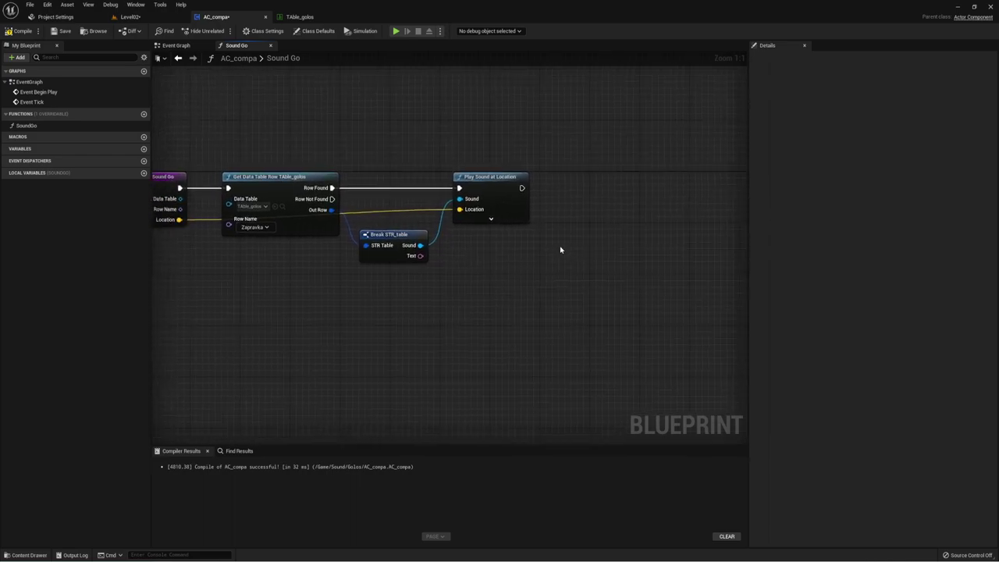
drag(409, 257, 606, 225)
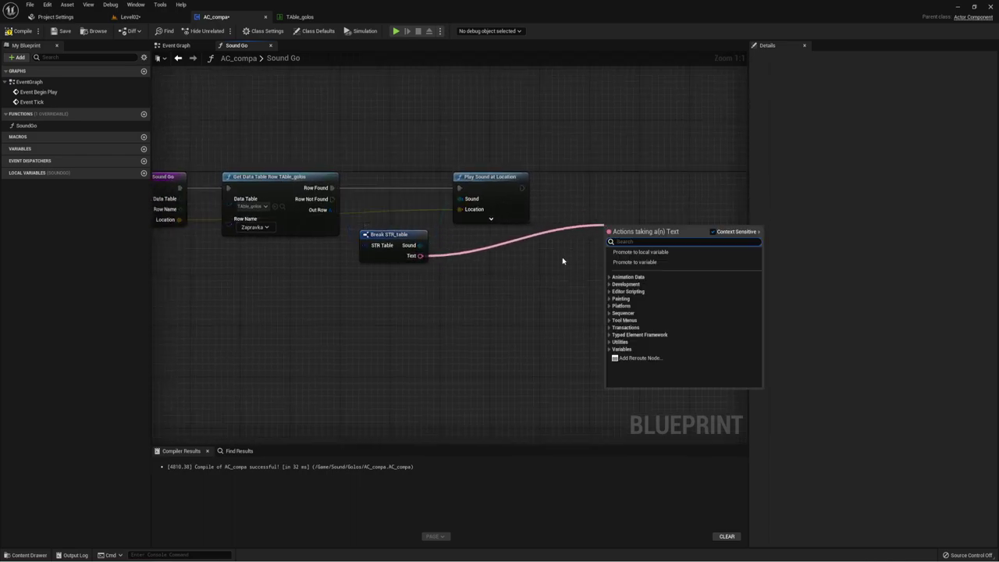
key(Escape)
right_drag(561, 254, 552, 261)
right_drag(489, 295, 561, 286)
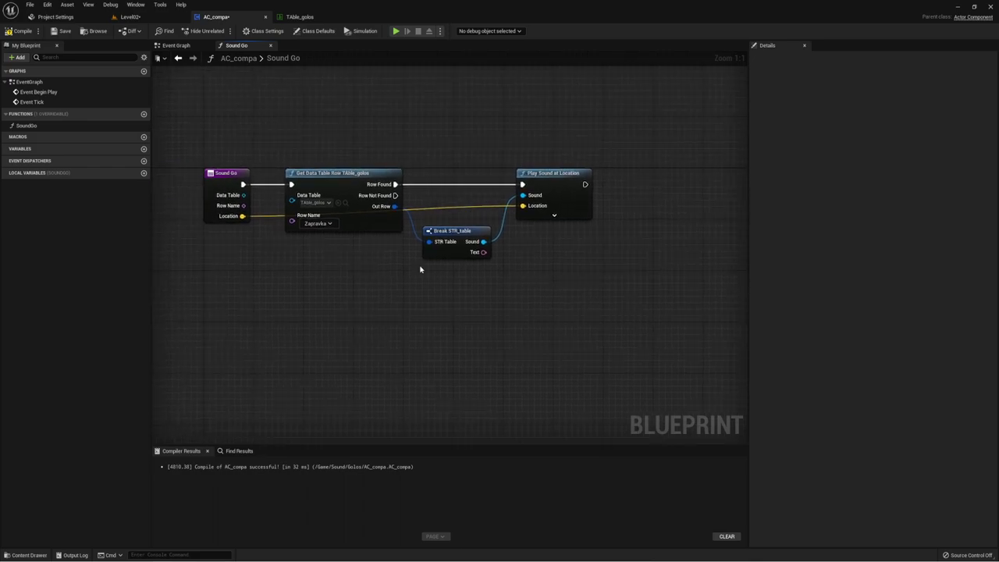
click(19, 31)
Connect Sound Go's Data Table input to the row lookup and recompile.
drag(438, 112, 591, 338)
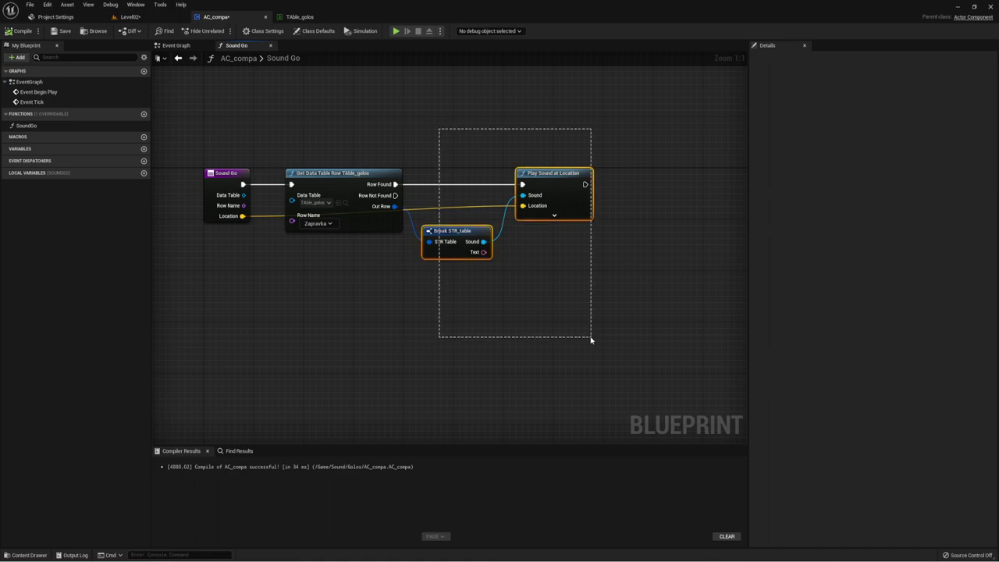
click(547, 279)
right_drag(272, 238, 295, 267)
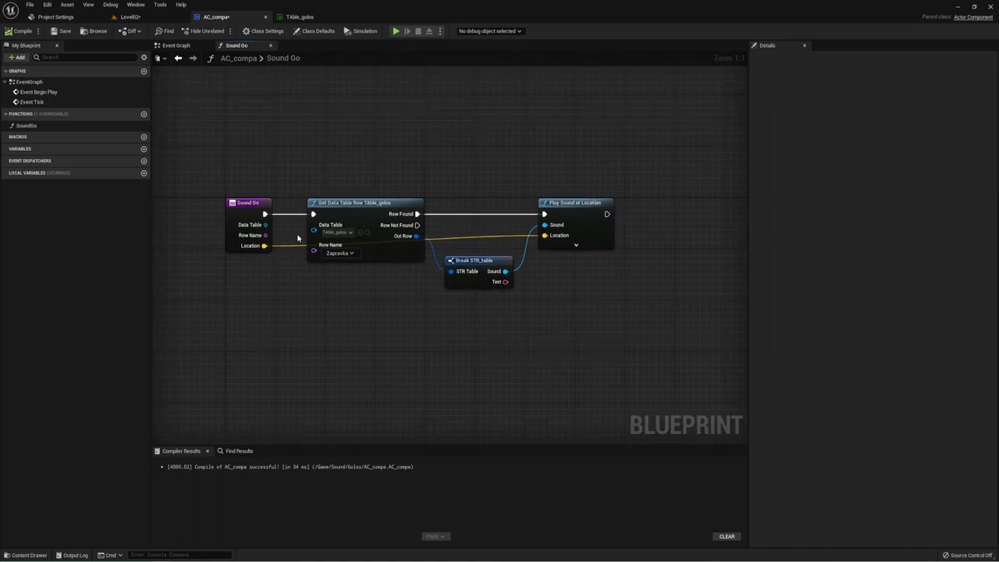
mouse_move(314, 230)
mouse_down()
mouse_move(265, 225)
mouse_move(313, 236)
mouse_up()
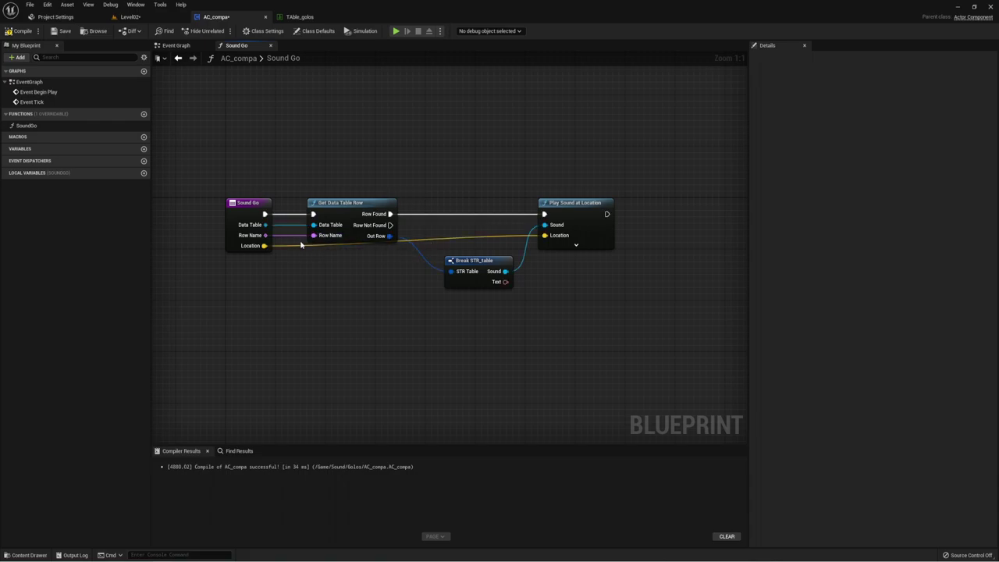
click(24, 33)
Switch to Level02 and turn the view toward the gas station building and fuel canister.
click(144, 16)
right_drag(391, 234, 343, 234)
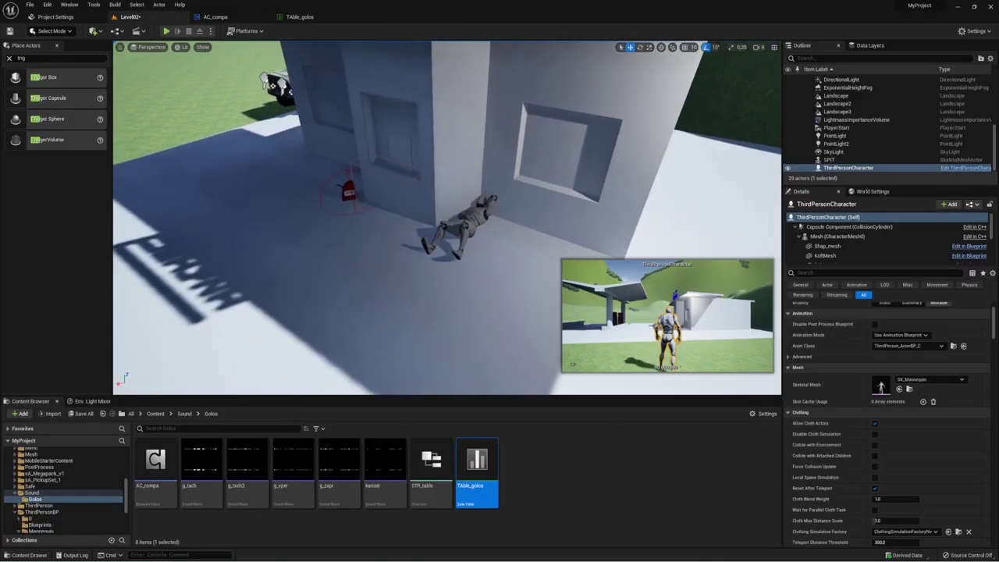
click(391, 188)
click(354, 193)
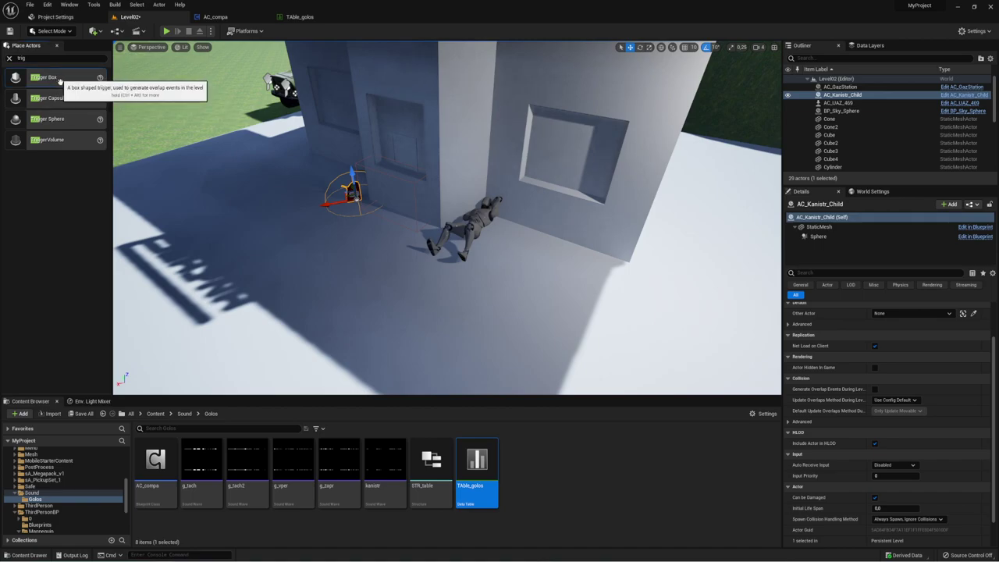
Place a Trigger Box beside the building and stretch it to about 125×40×40.
mouse_move(53, 83)
mouse_down()
mouse_move(509, 313)
mouse_move(529, 269)
mouse_up()
key(r)
key(w)
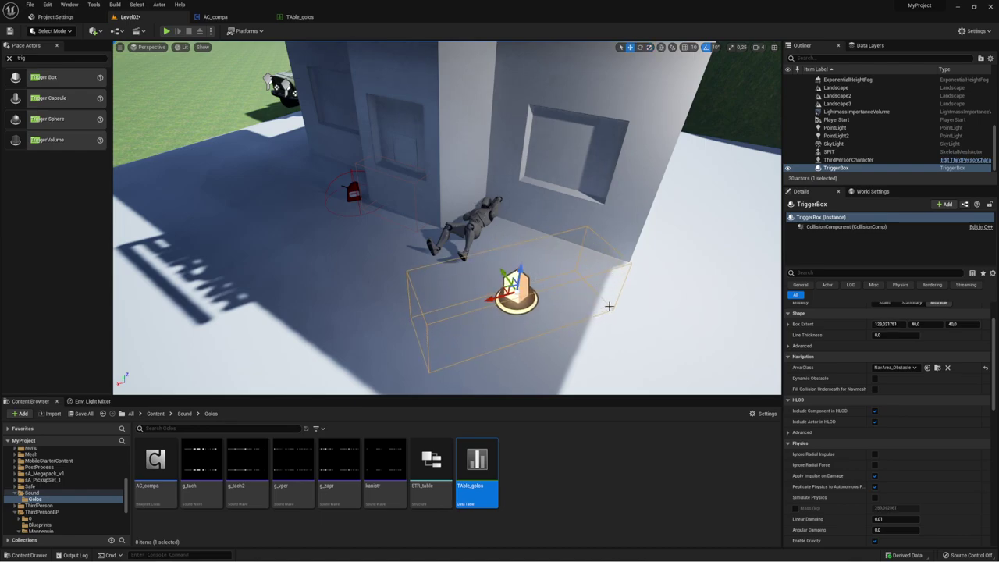
middle_drag(609, 306, 519, 248)
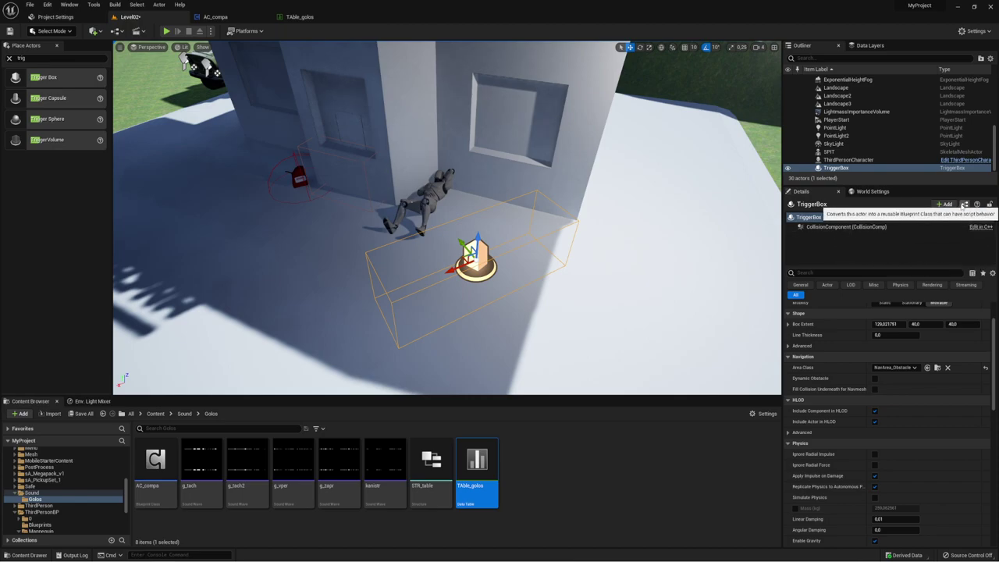
Convert the placed Trigger Box to a blueprint with a TriggerBox_Blueprint parent, saved in the Blueprint folder.
click(964, 204)
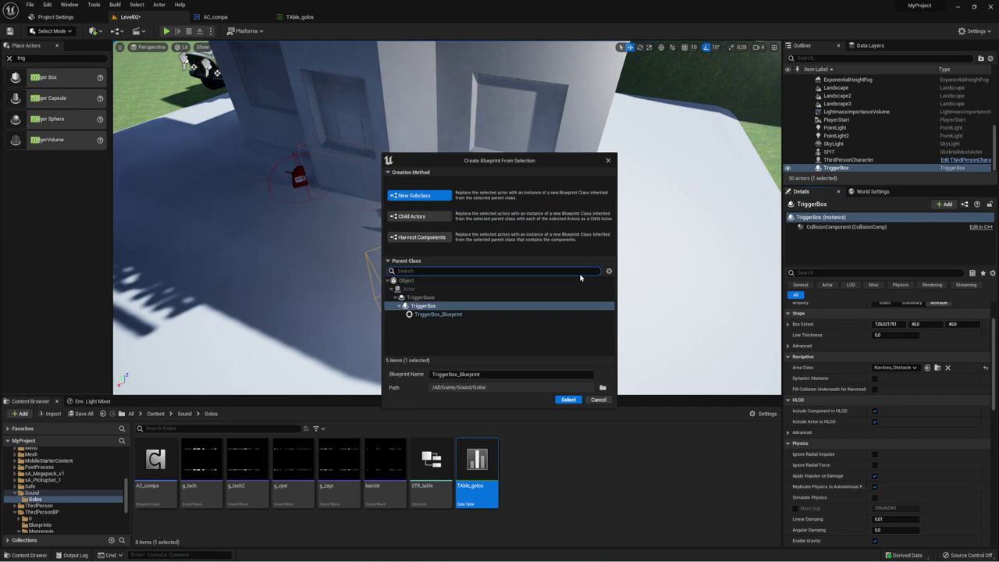
click(441, 315)
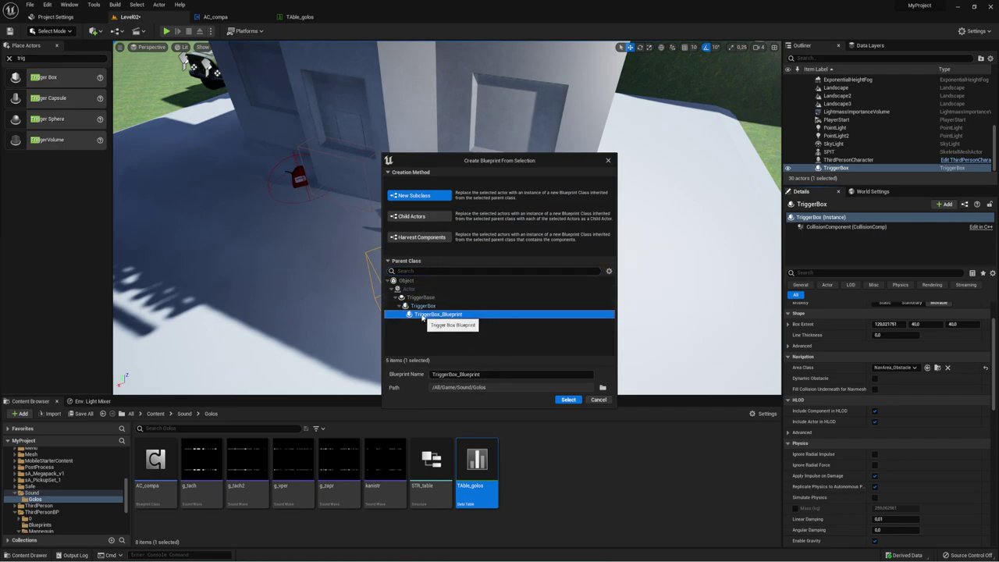
click(602, 390)
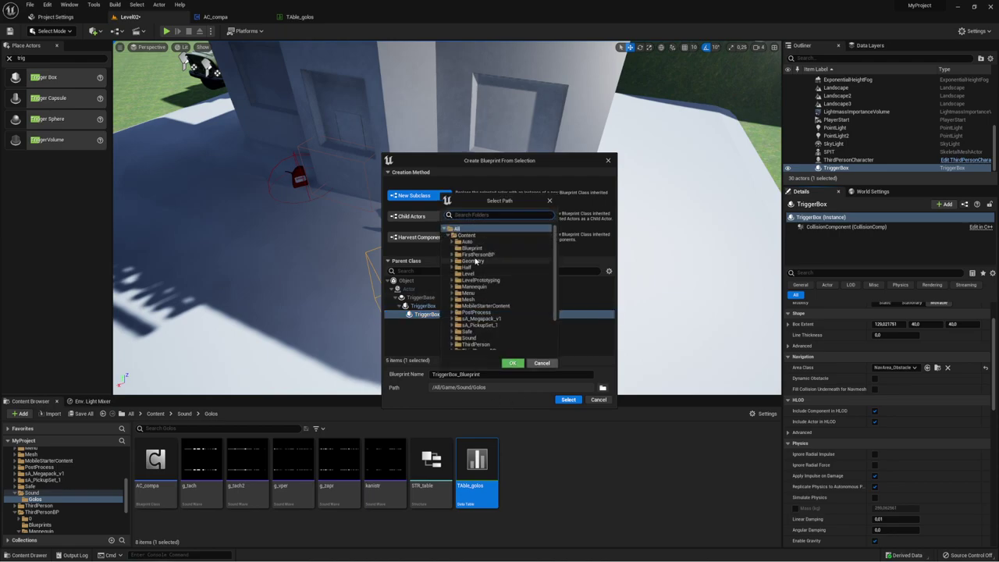
click(478, 248)
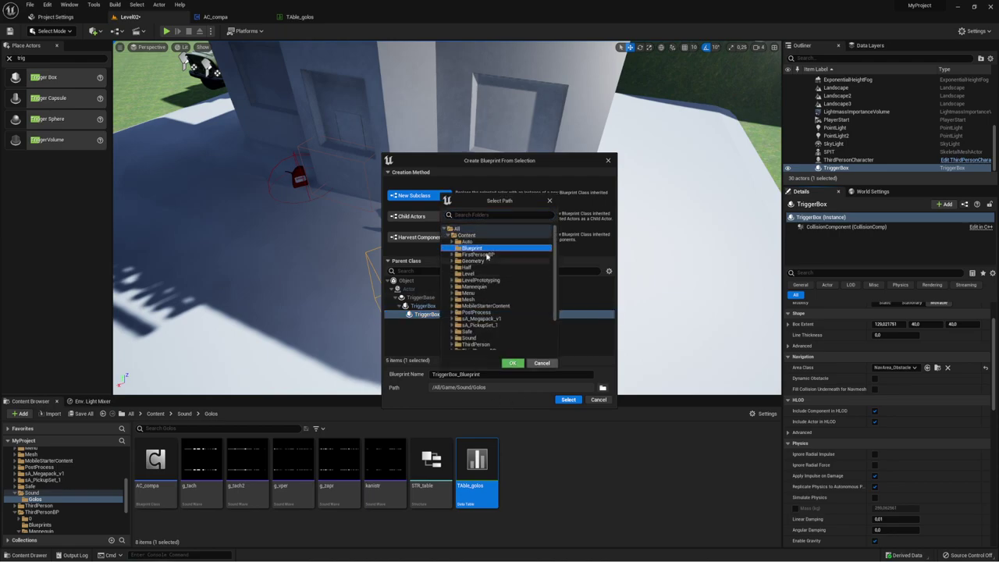
click(514, 363)
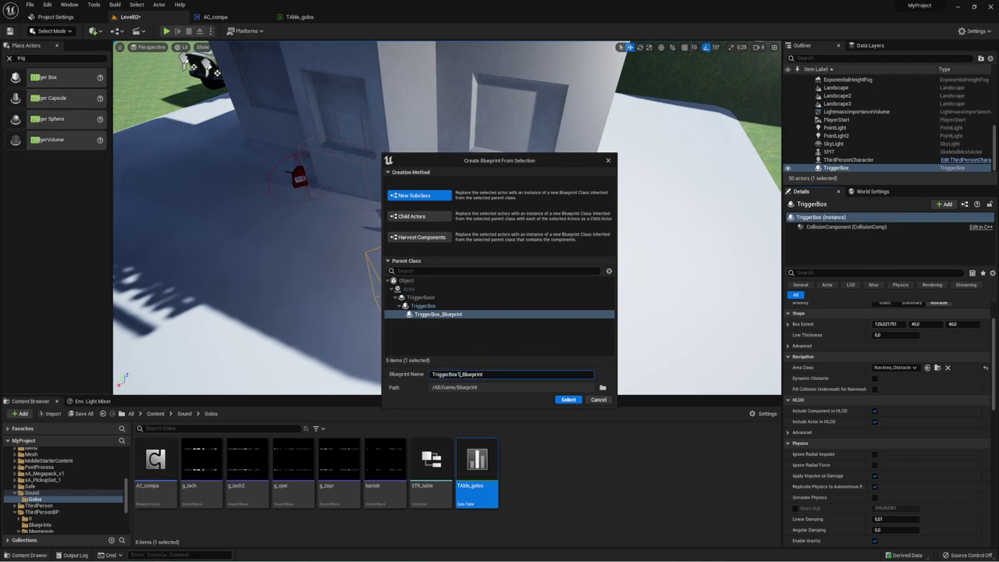
click(567, 400)
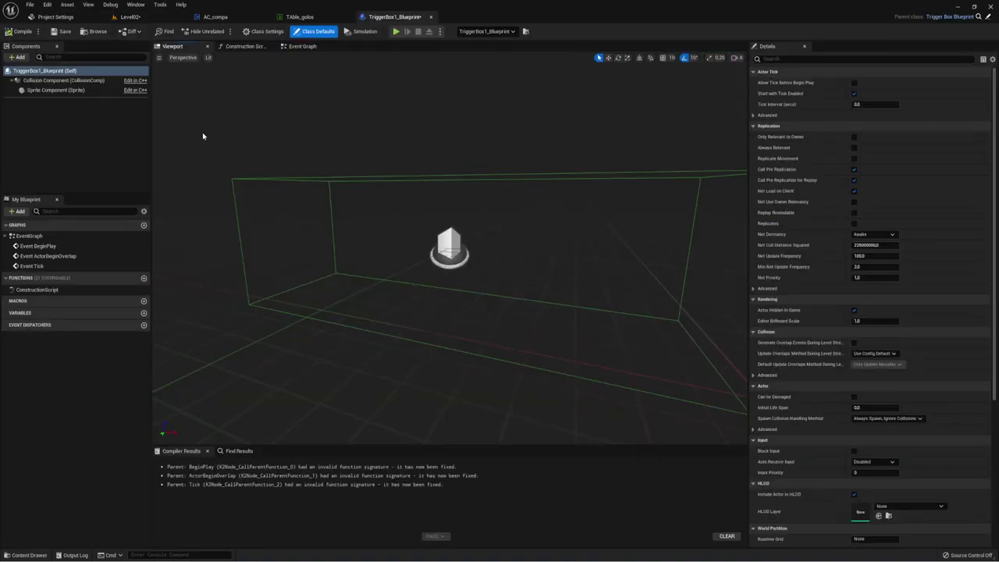
Browse the trigger box's add-component list and search it for 'AC_'.
scroll(443, 177, down, 5)
right_drag(443, 177, 430, 173)
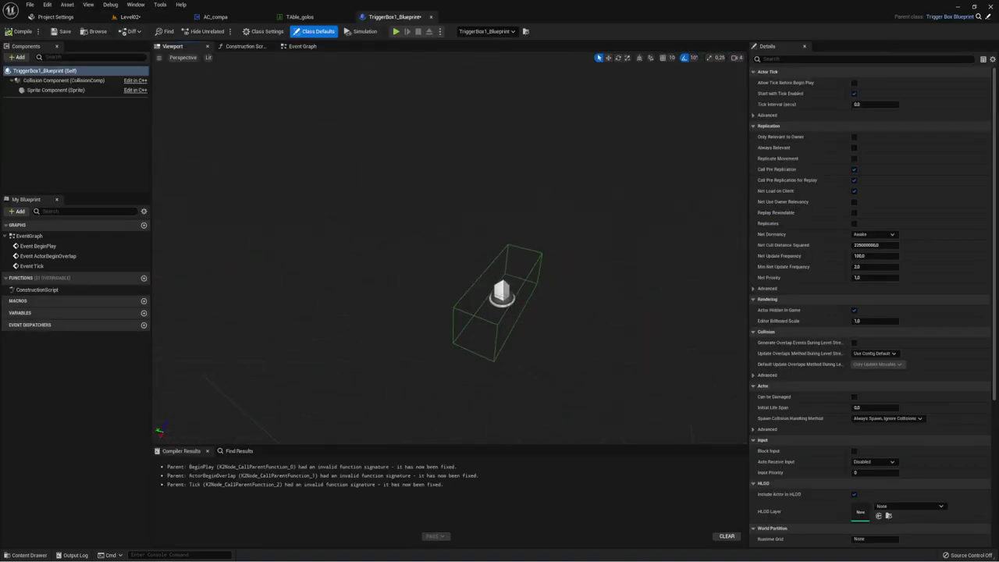
click(17, 57)
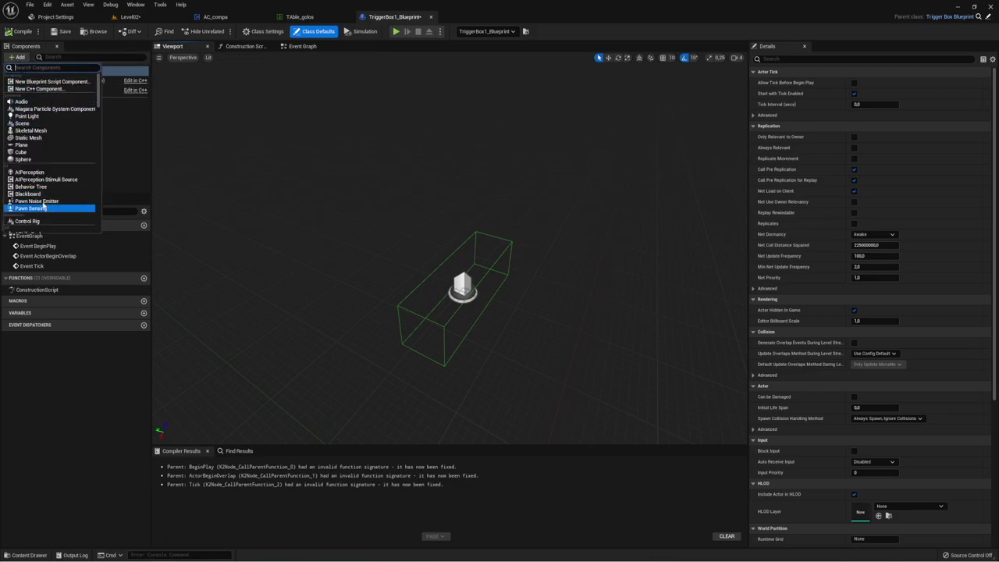
scroll(37, 166, down, 1)
scroll(38, 167, down, 1)
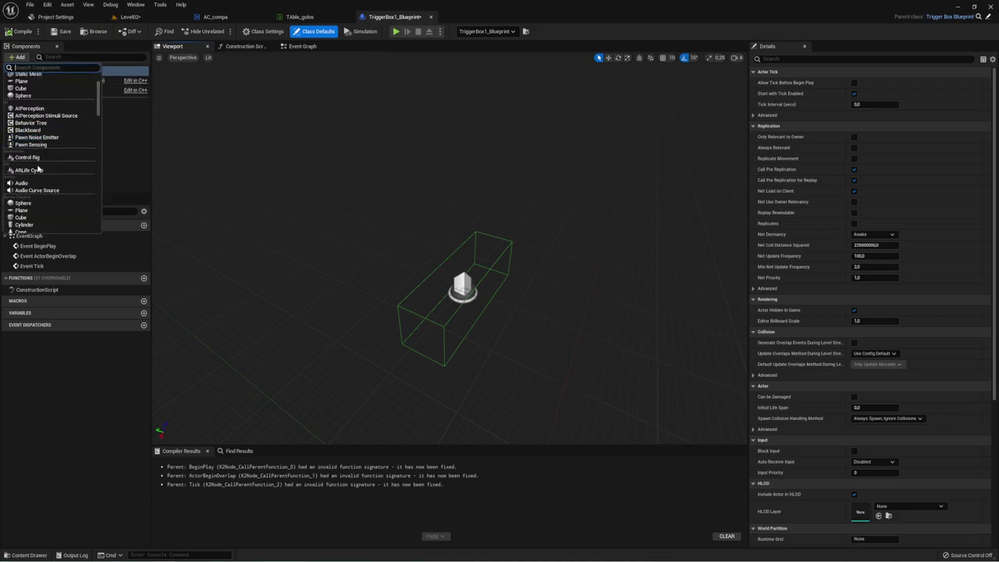
scroll(37, 166, down, 1)
scroll(35, 140, down, 1)
scroll(37, 160, down, 1)
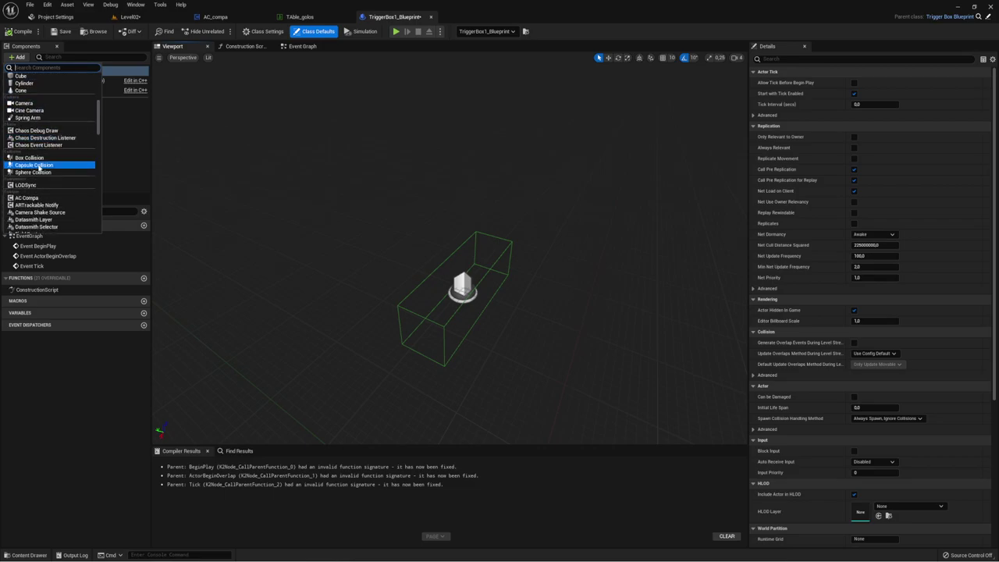
scroll(40, 164, down, 1)
scroll(43, 178, down, 2)
scroll(43, 178, down, 2)
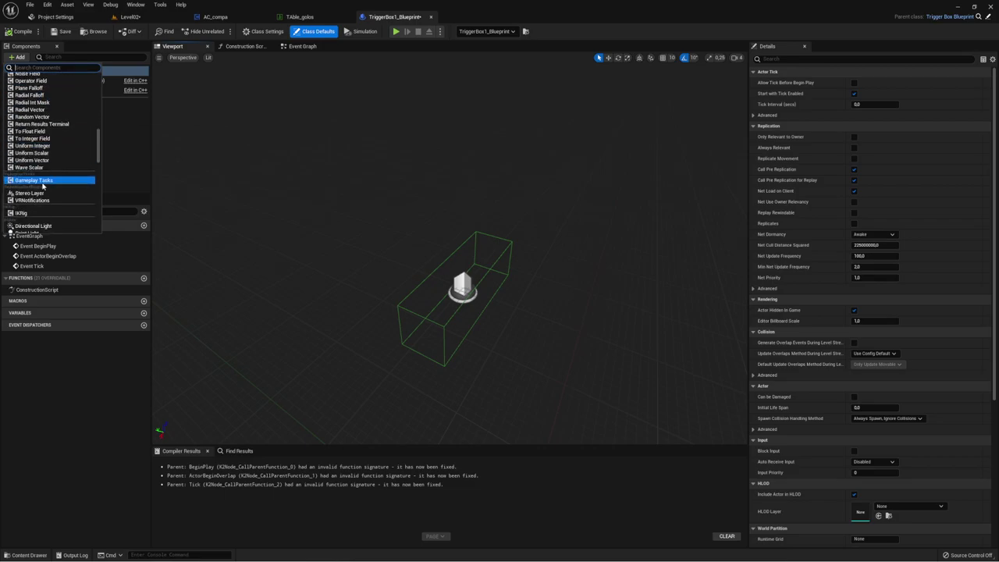
scroll(38, 156, down, 1)
scroll(33, 140, down, 1)
scroll(35, 140, down, 1)
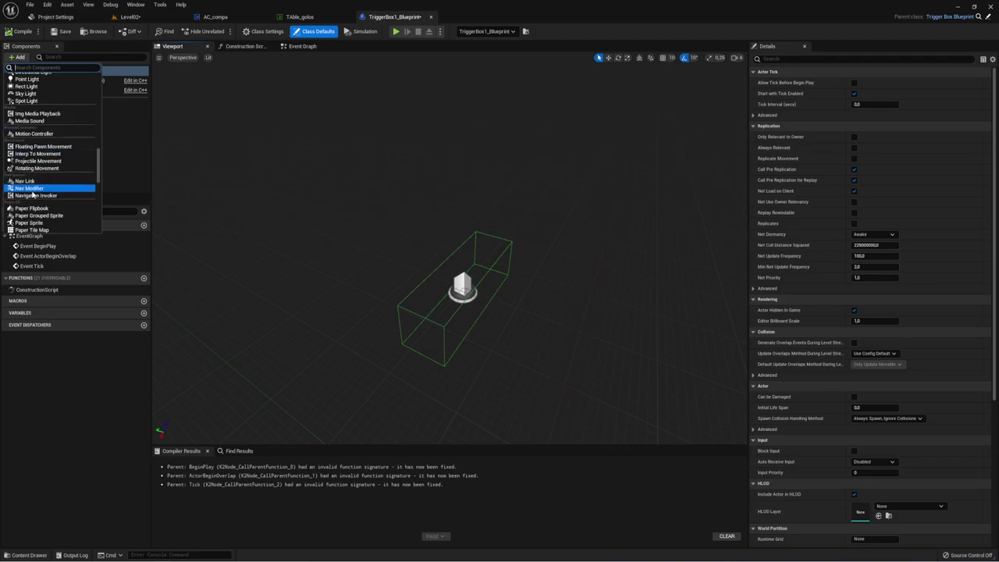
scroll(39, 141, down, 1)
scroll(39, 141, down, 1)
scroll(39, 142, down, 1)
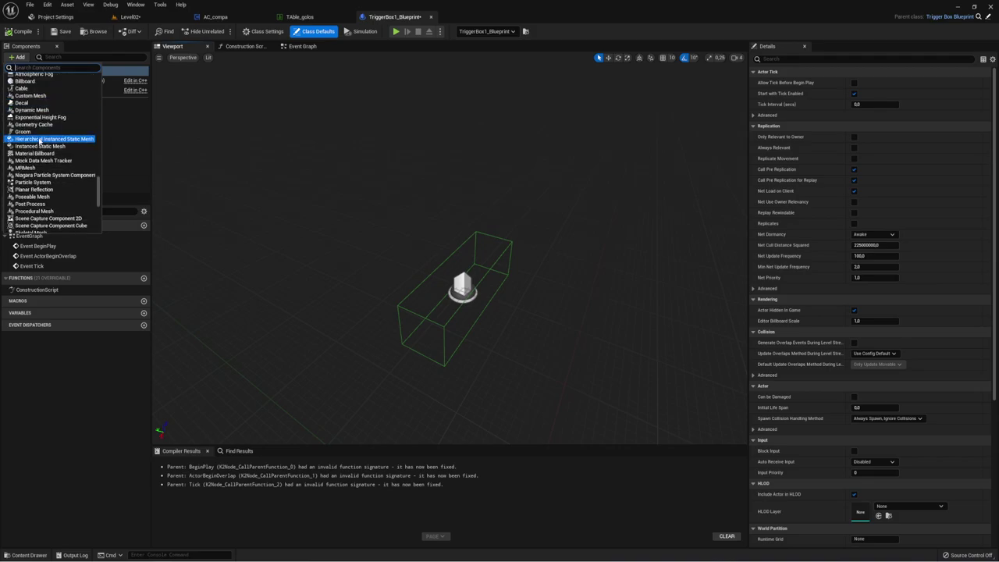
scroll(39, 142, down, 1)
scroll(39, 141, down, 1)
scroll(41, 149, down, 2)
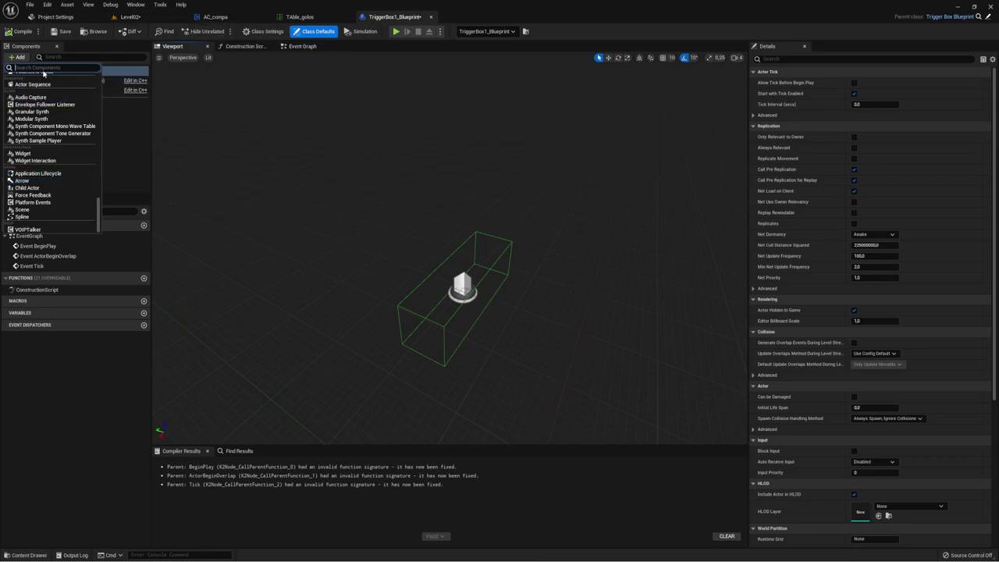
text(AC_co)
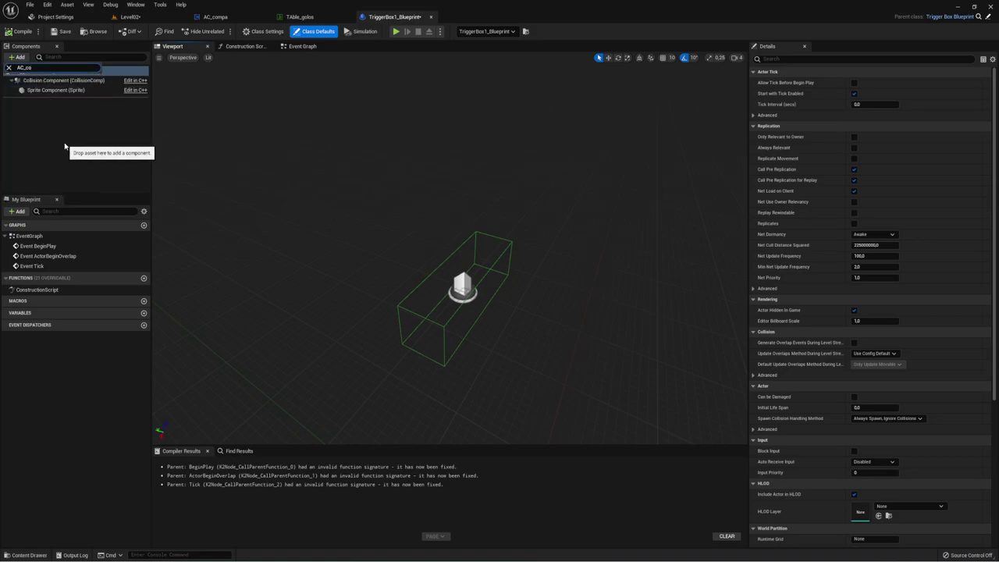
Recompile AC_compa, then add an AC Compa component to TriggerBox1_Blueprint.
click(222, 15)
click(22, 32)
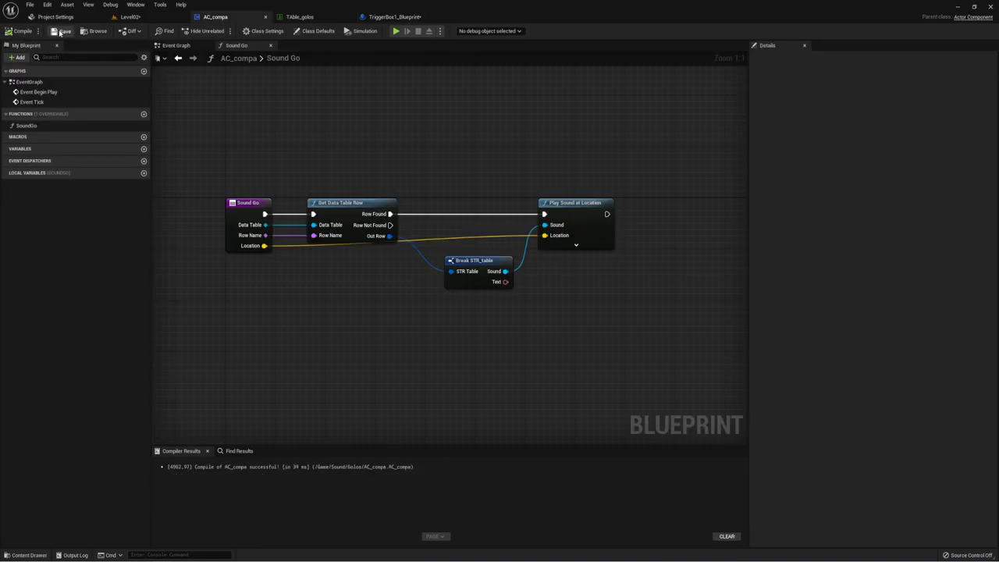
click(386, 17)
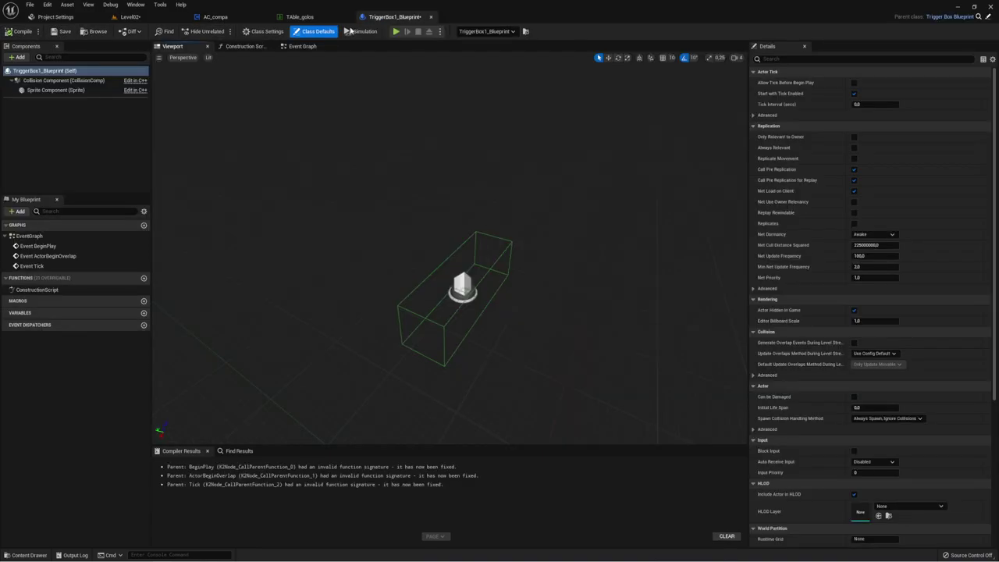
click(17, 57)
scroll(33, 138, down, 2)
text(AC)
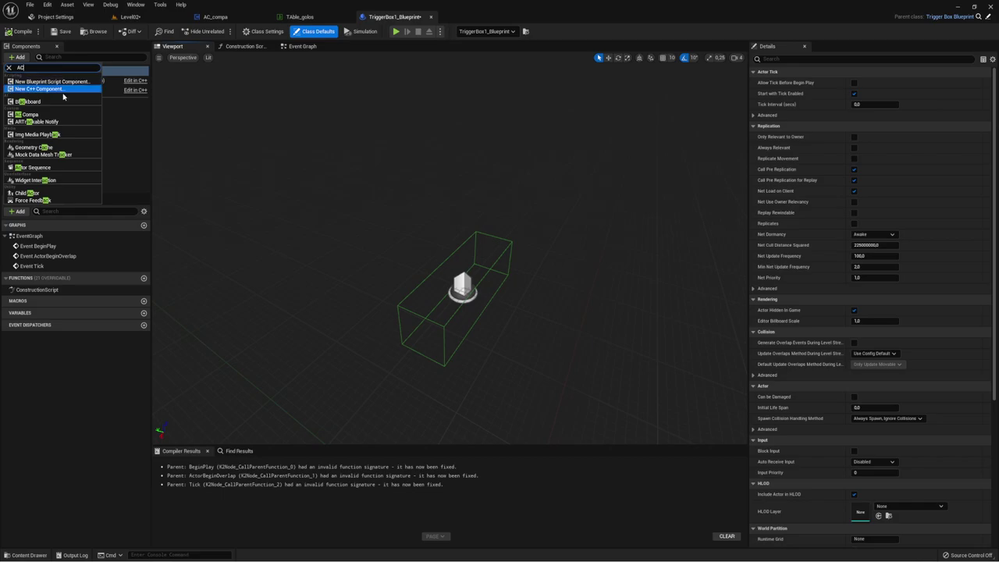
click(39, 114)
click(34, 132)
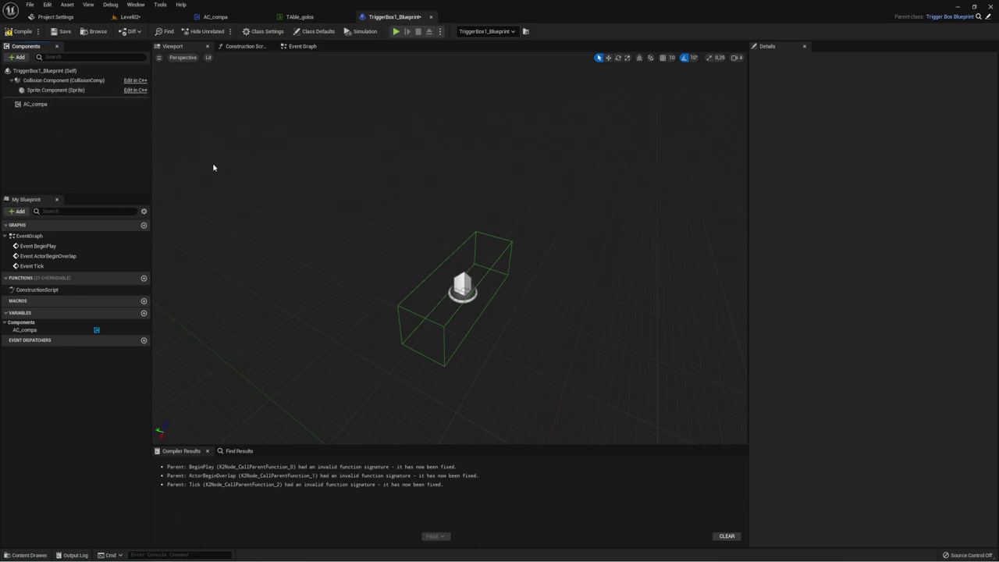
Add an OnComponentBeginOverlap event for the trigger box's collision component.
click(38, 107)
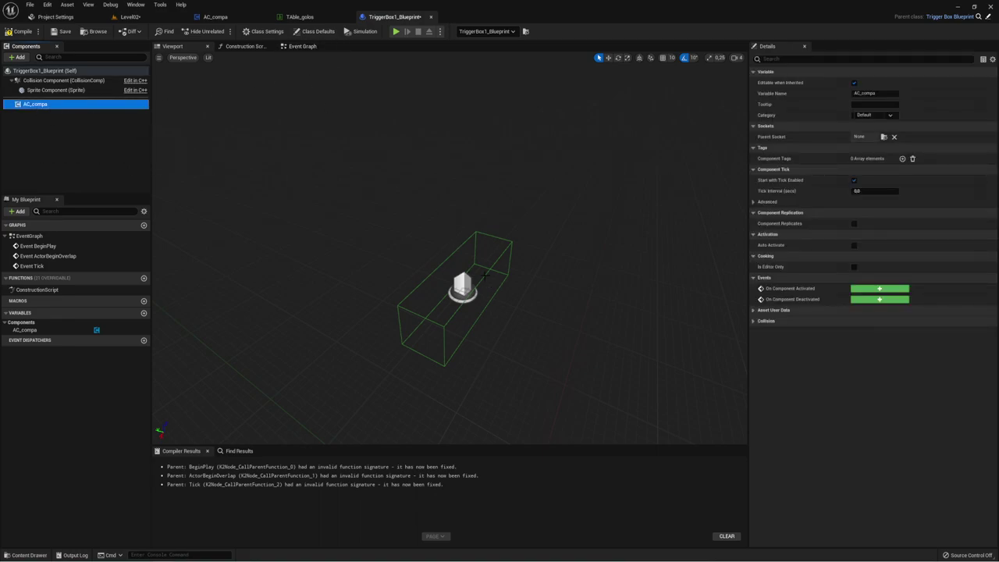
click(485, 274)
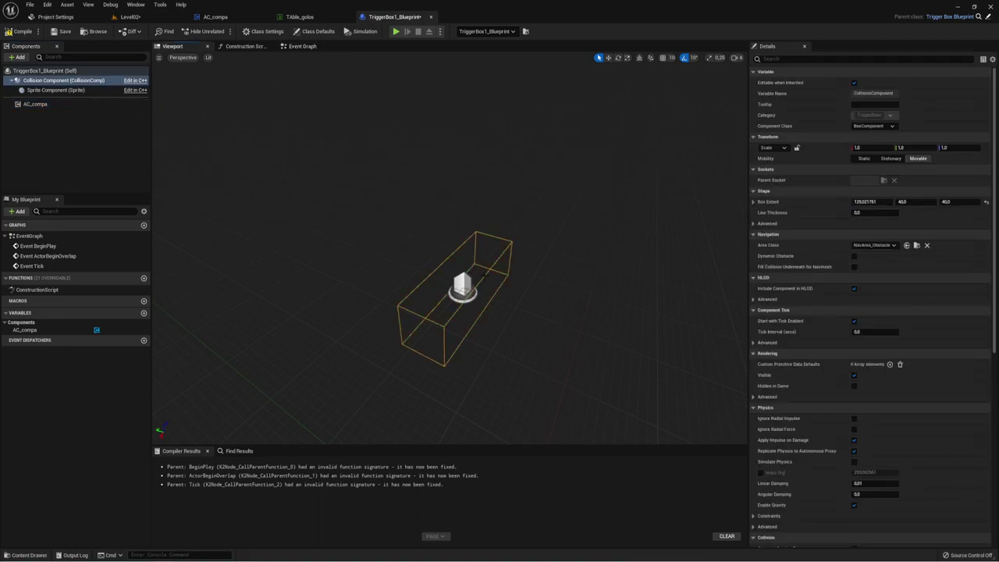
right_click(67, 81)
mouse_move(123, 96)
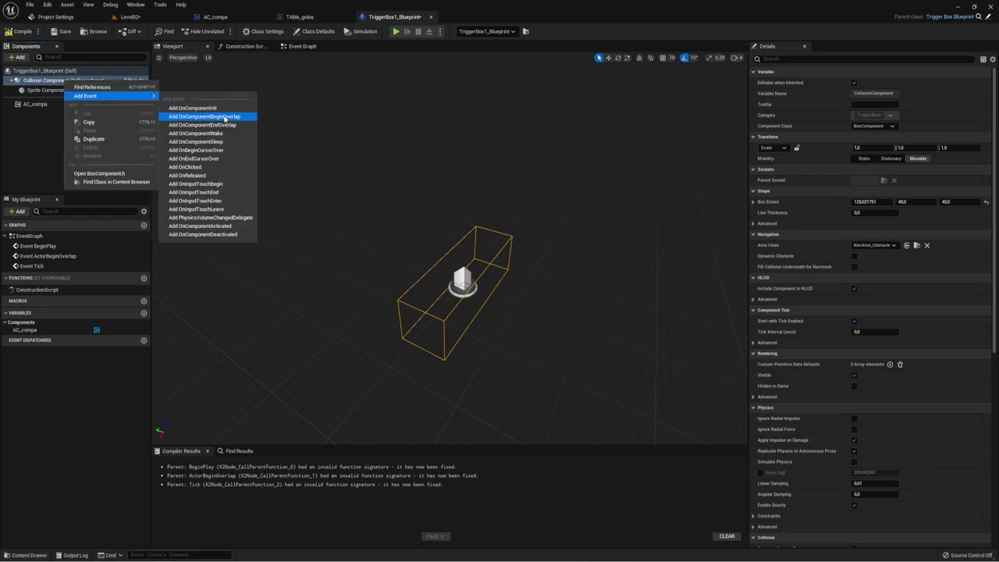
click(225, 119)
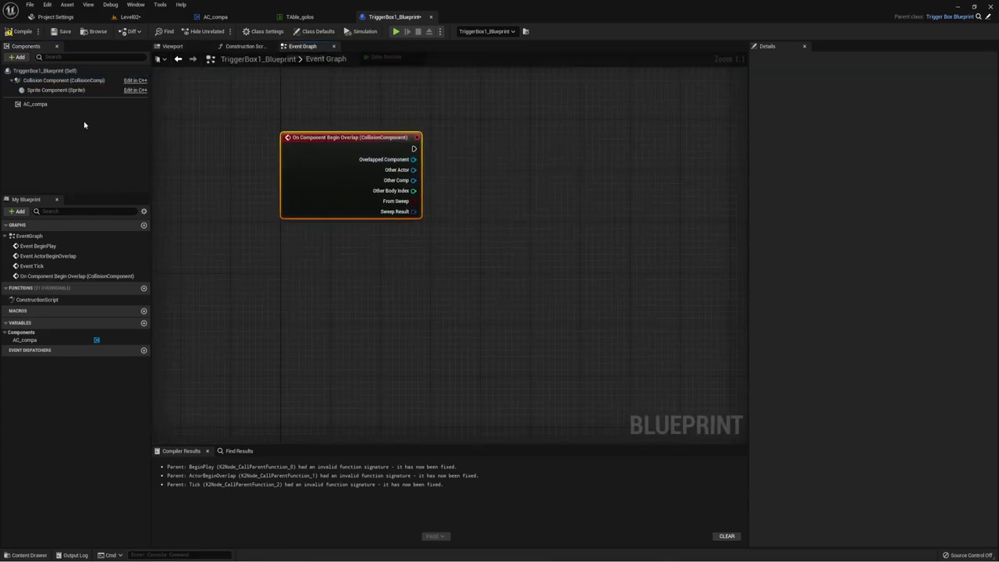
right_click(66, 81)
mouse_move(125, 95)
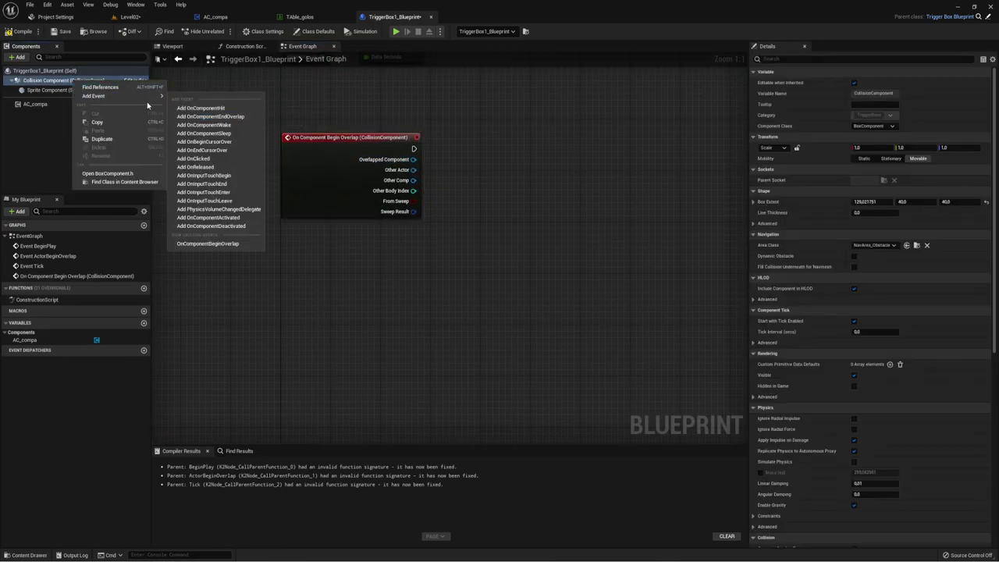
mouse_move(521, 202)
right_down()
mouse_move(473, 256)
mouse_move(414, 280)
right_up()
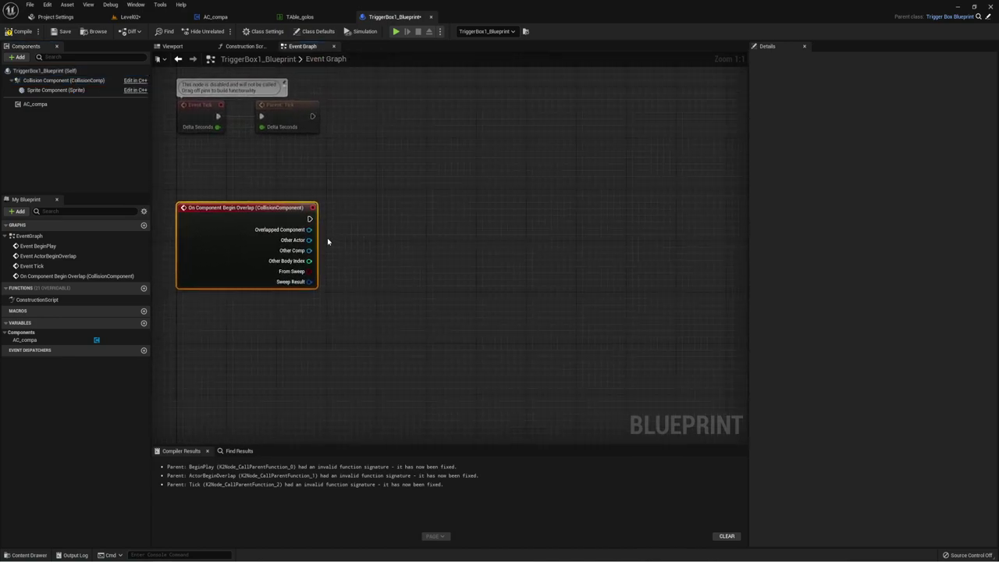
Feed the overlap's Other Actor into a Cast To ThirdPersonCharacter node.
drag(309, 239, 384, 212)
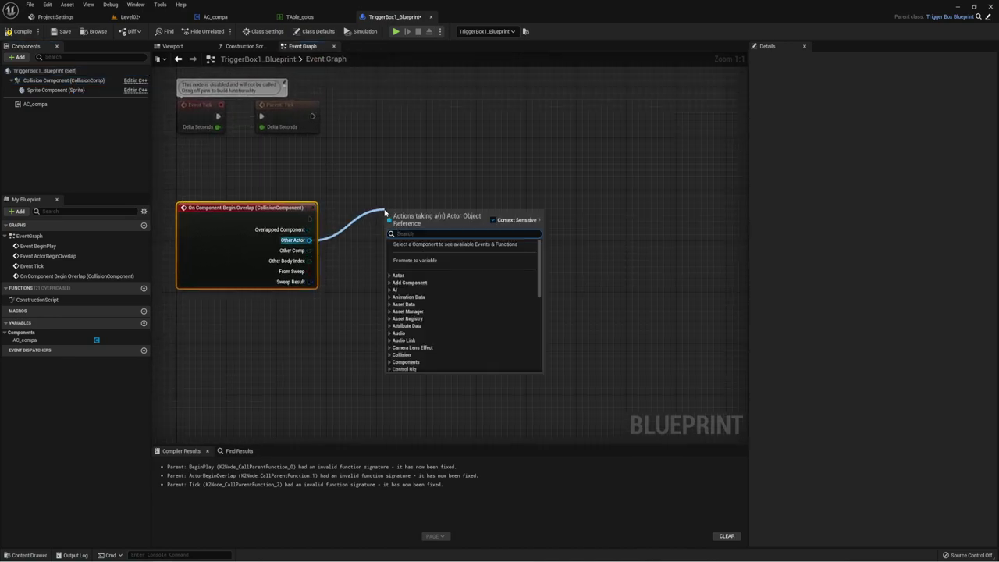
text(cast)
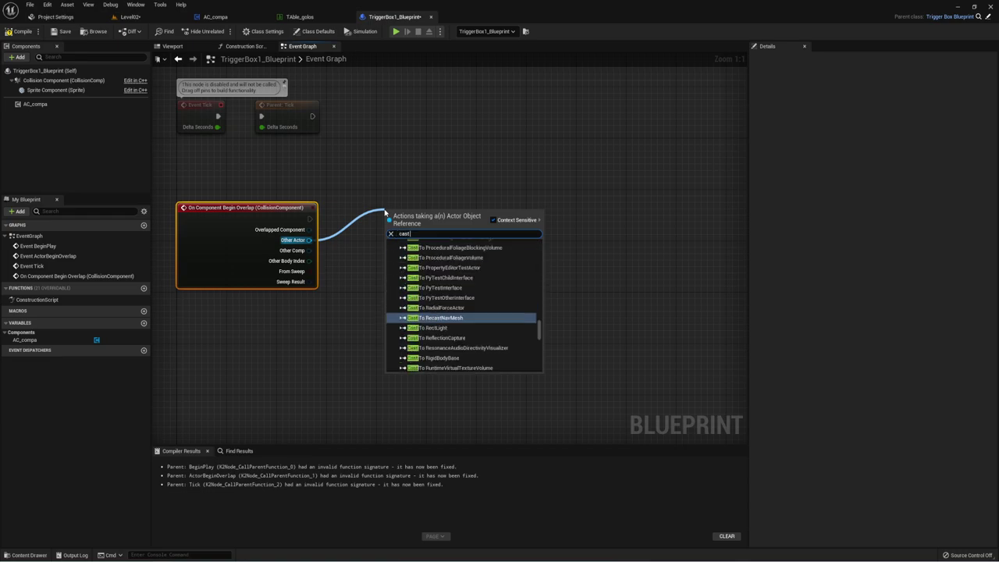
text( to)
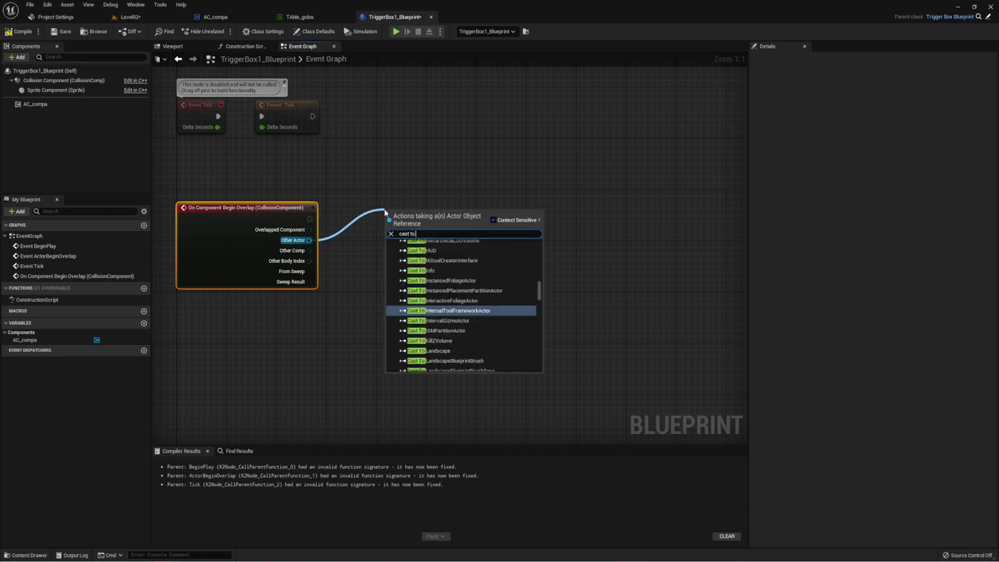
text( thi)
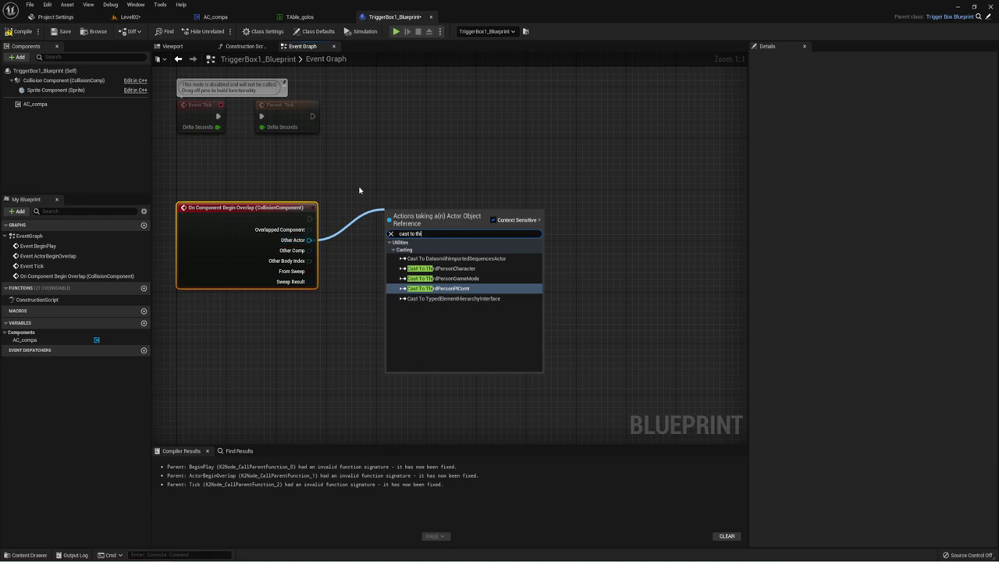
click(442, 268)
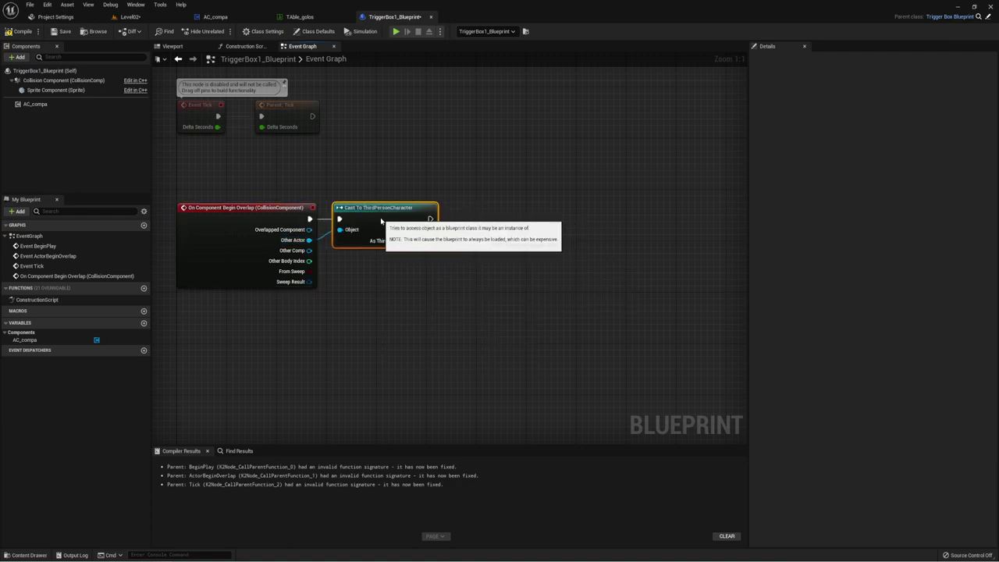
drag(342, 150, 415, 271)
Add an AC Compa reference with a Sound Go call, wired to run after the successful cast.
right_drag(466, 259, 450, 266)
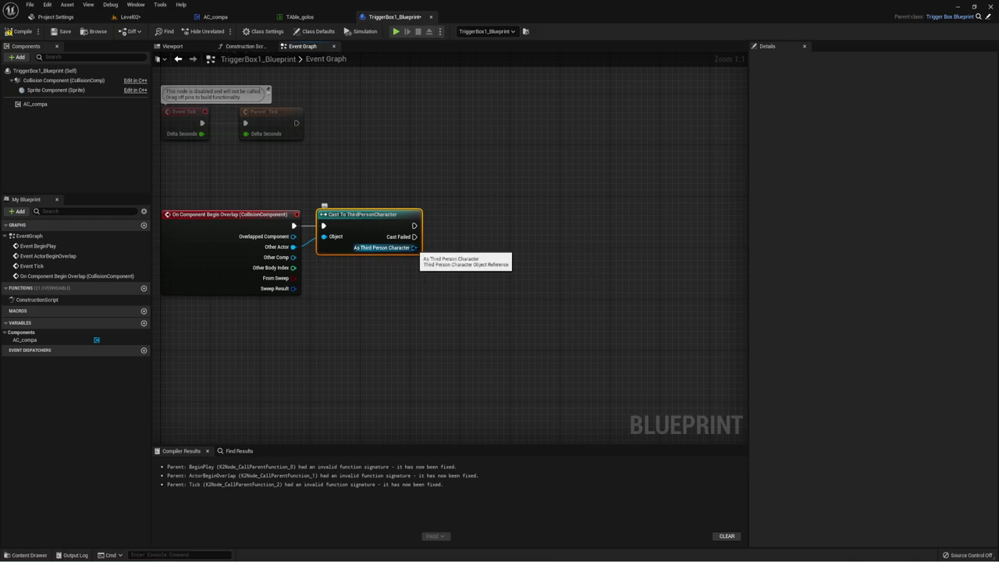
drag(414, 225, 522, 225)
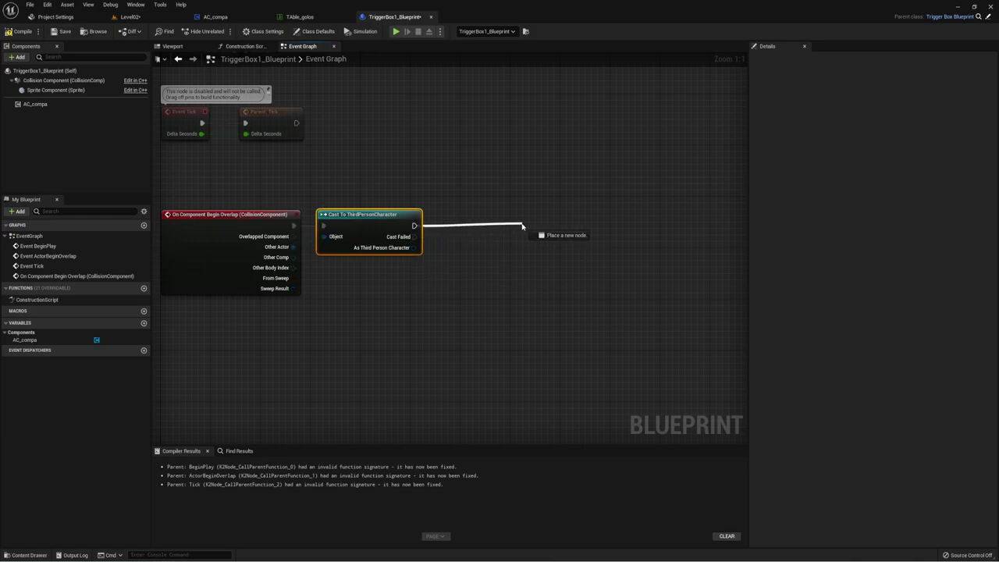
click(46, 105)
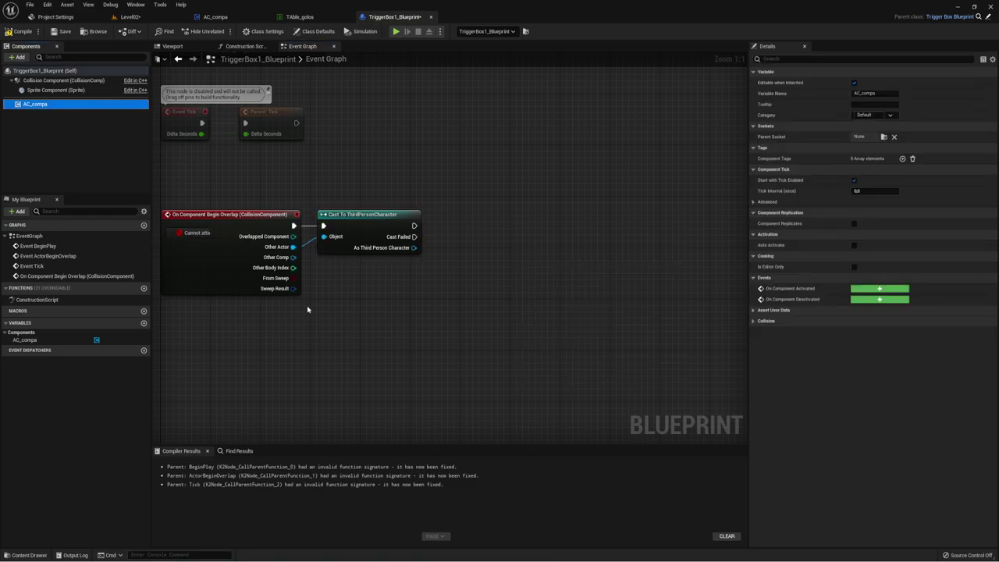
drag(381, 268, 478, 189)
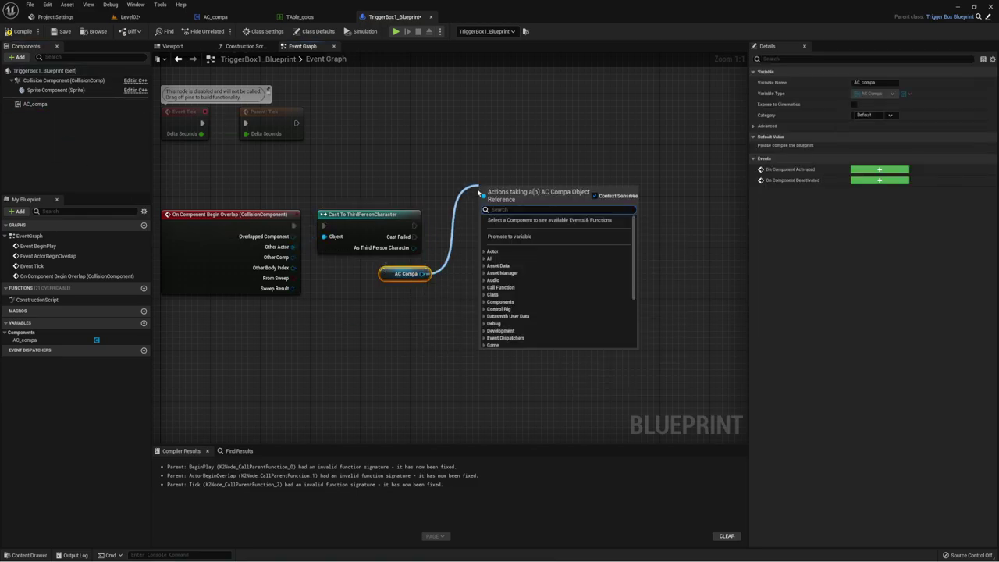
text(So)
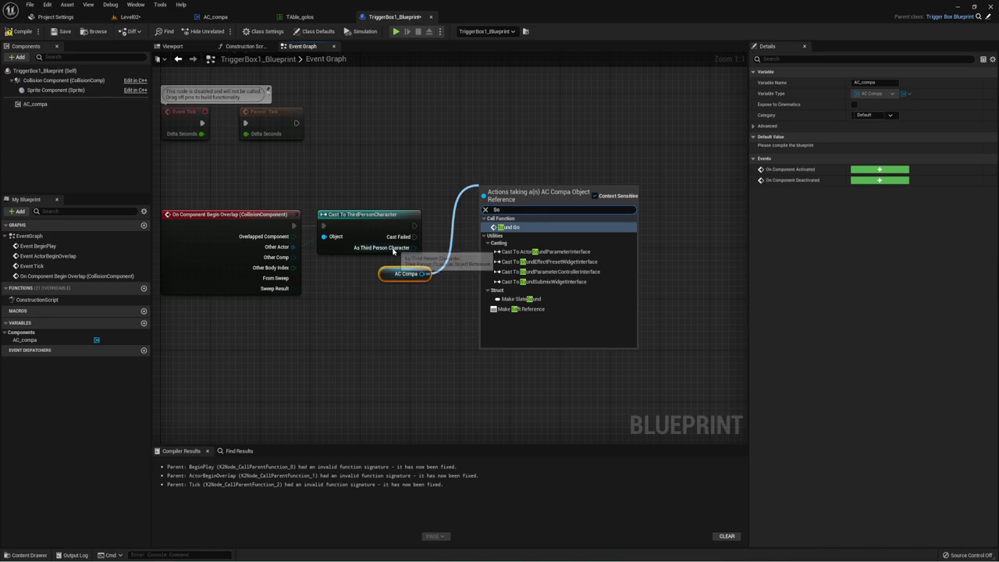
click(507, 226)
drag(502, 195, 509, 214)
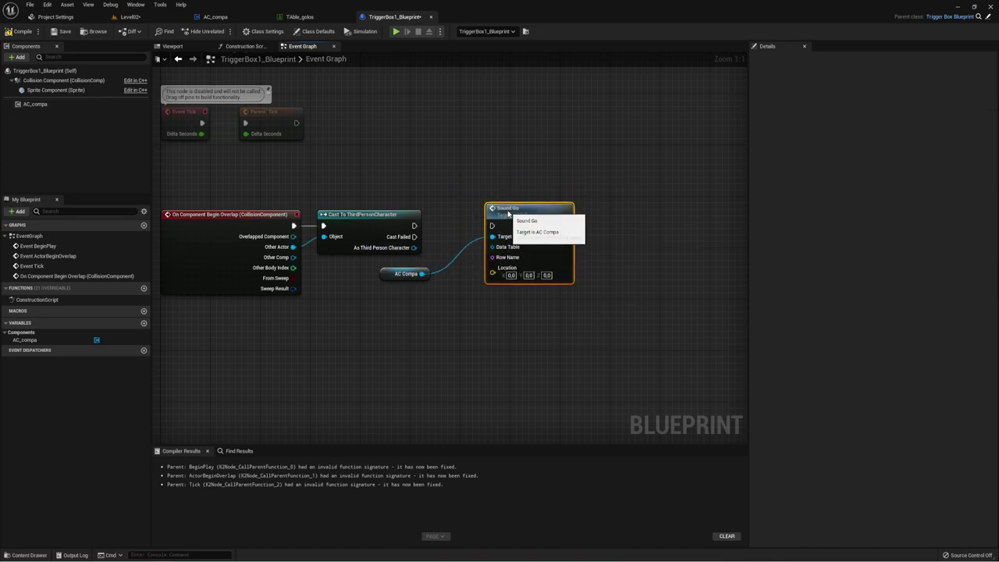
drag(414, 226, 494, 225)
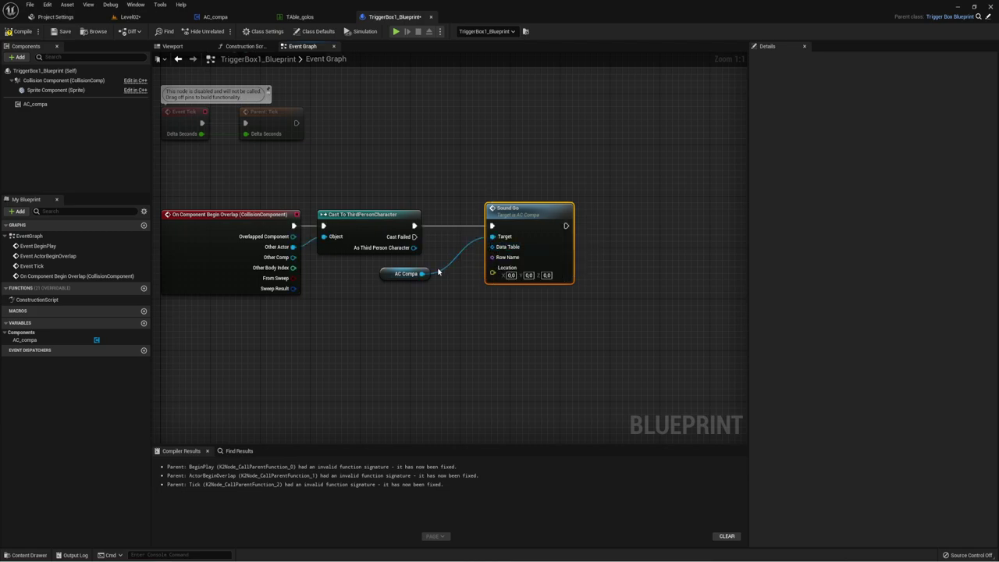
drag(387, 274, 373, 268)
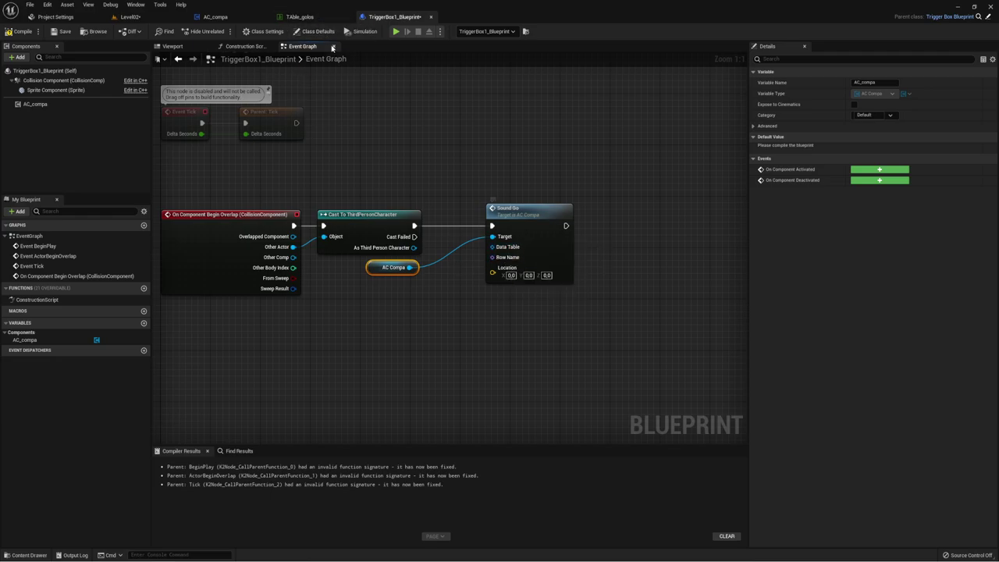
Check the TAble_golos table and the Sound Go function's RowName input in AC_compa.
click(308, 17)
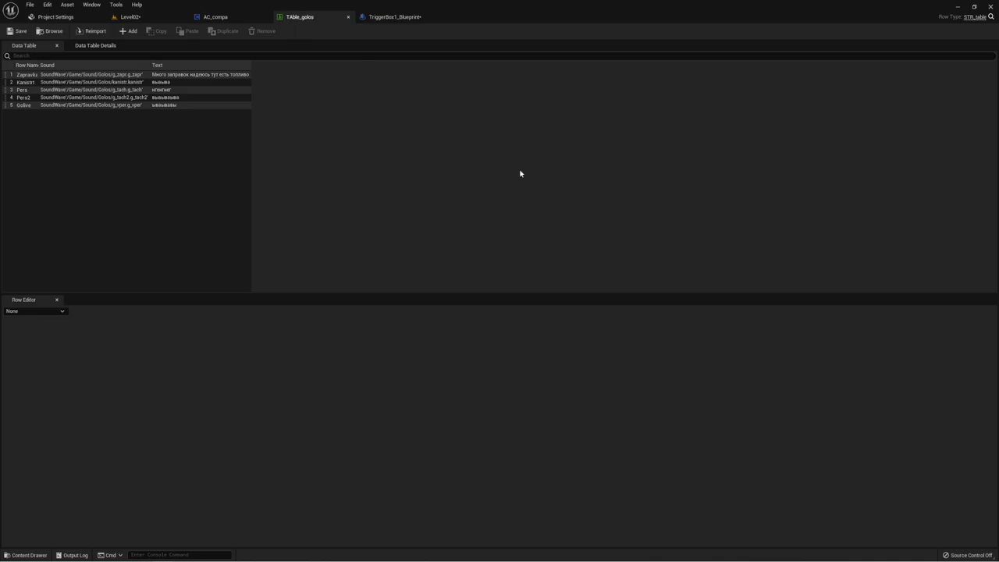
click(217, 16)
click(243, 217)
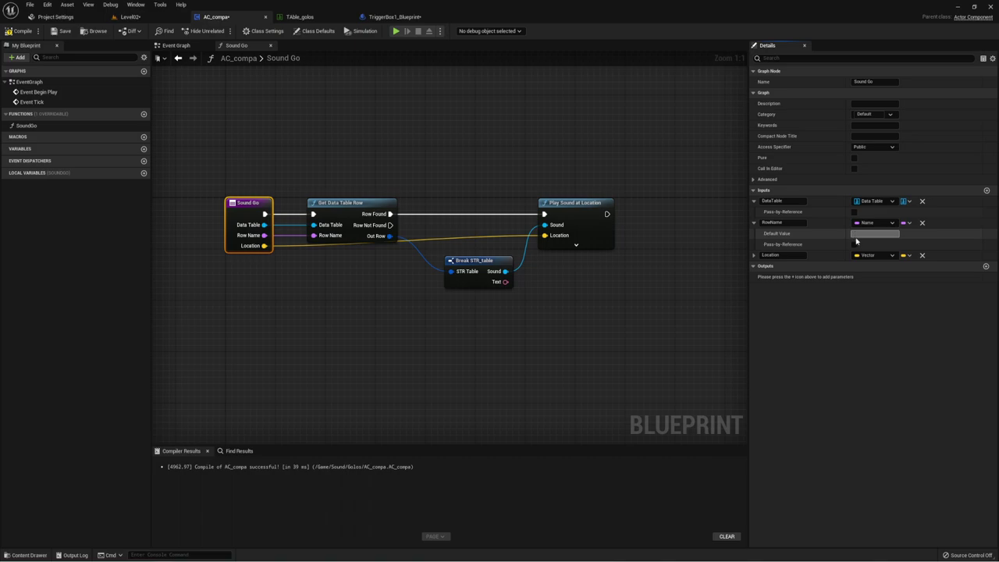
click(861, 233)
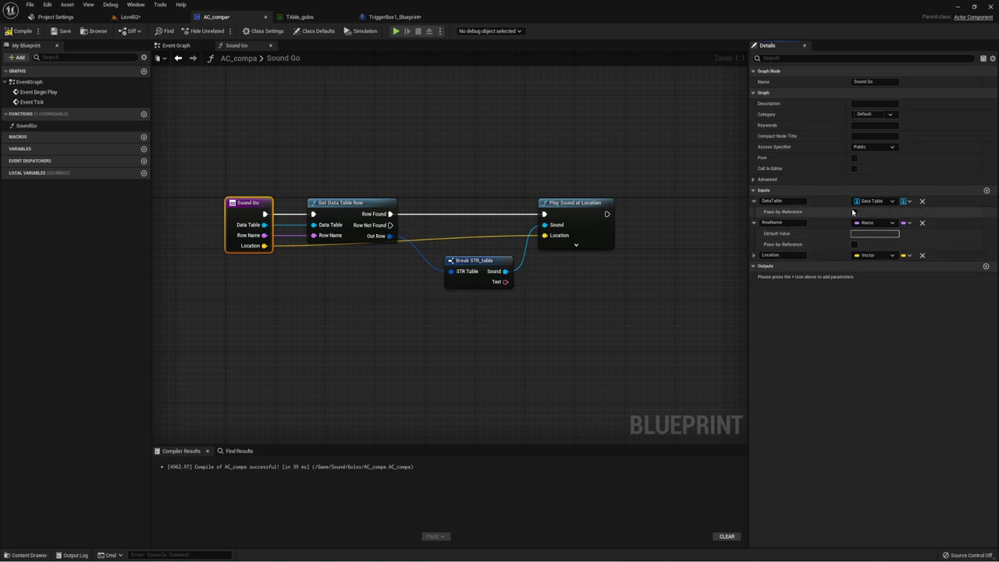
Compile TriggerBox1_Blueprint and set Sound Go's Data Table to TAble_golos, row Zapravka.
click(394, 17)
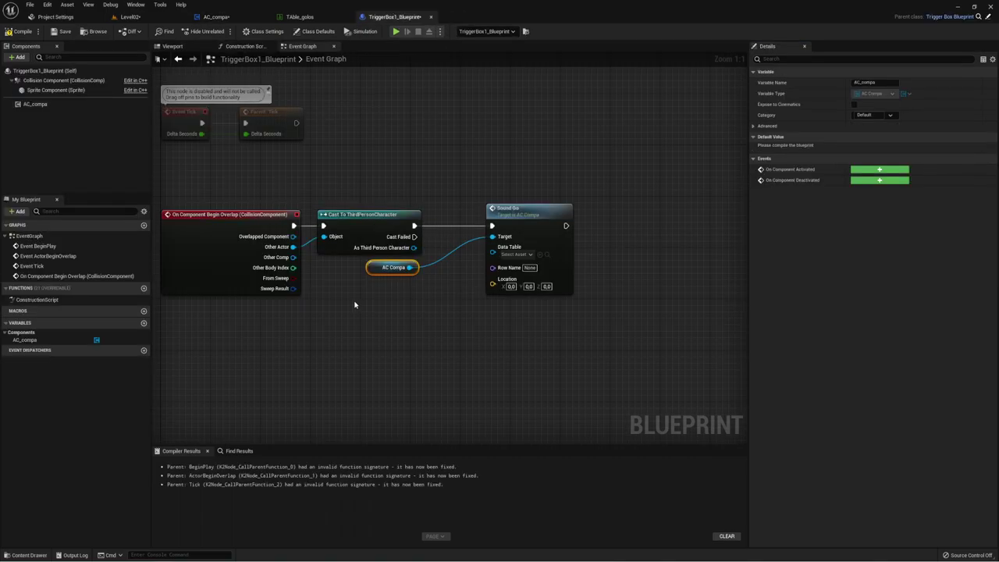
drag(426, 290, 409, 293)
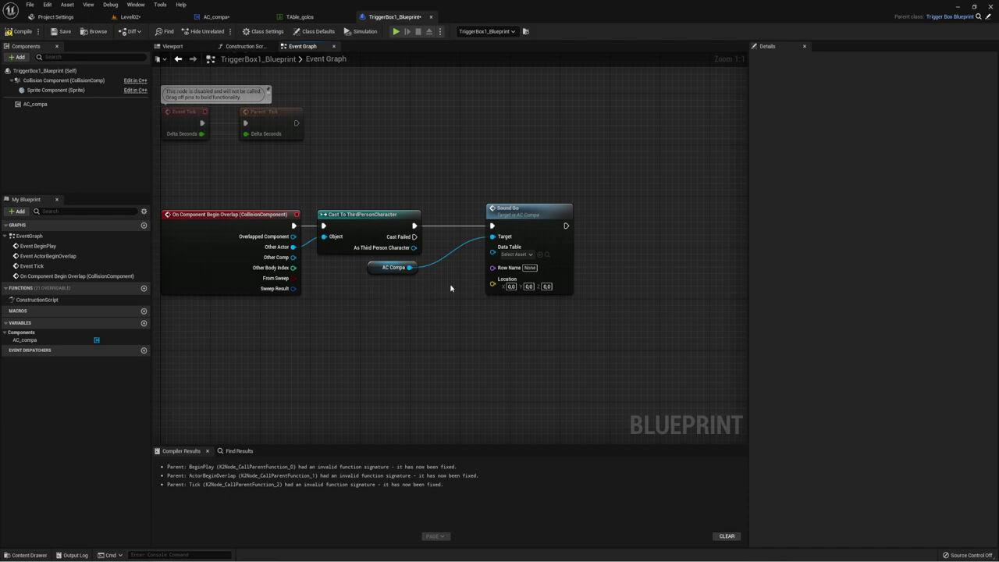
click(26, 32)
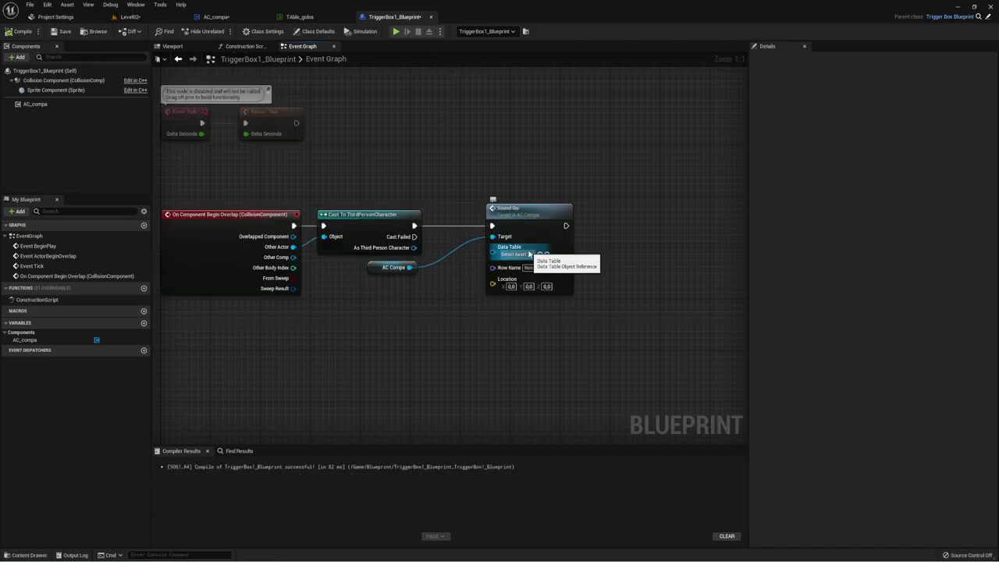
click(517, 255)
click(532, 302)
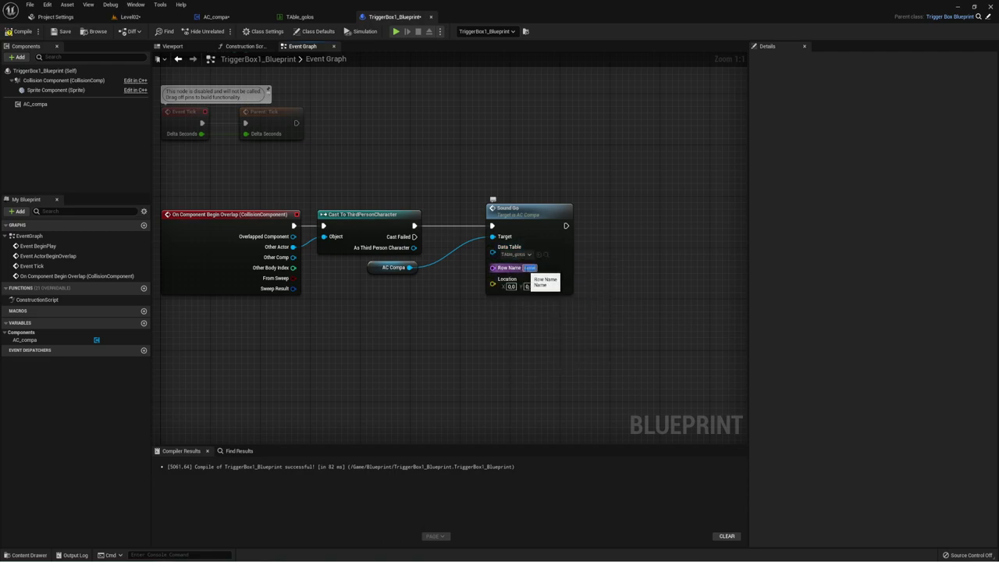
click(529, 268)
click(537, 286)
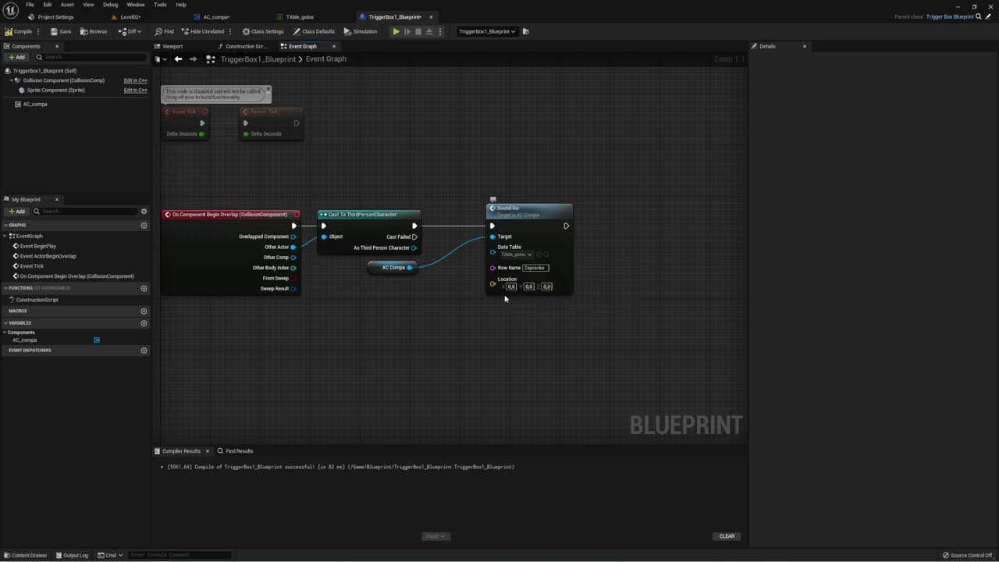
Add a Get Actor Location node and wire its Return Value into Sound Go's Location pin.
right_click(382, 306)
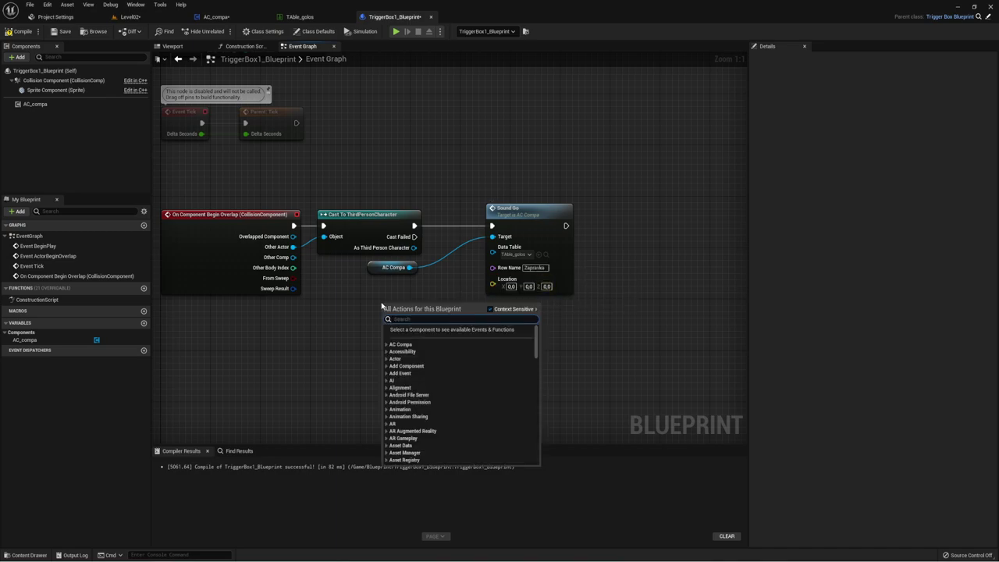
text(get actor)
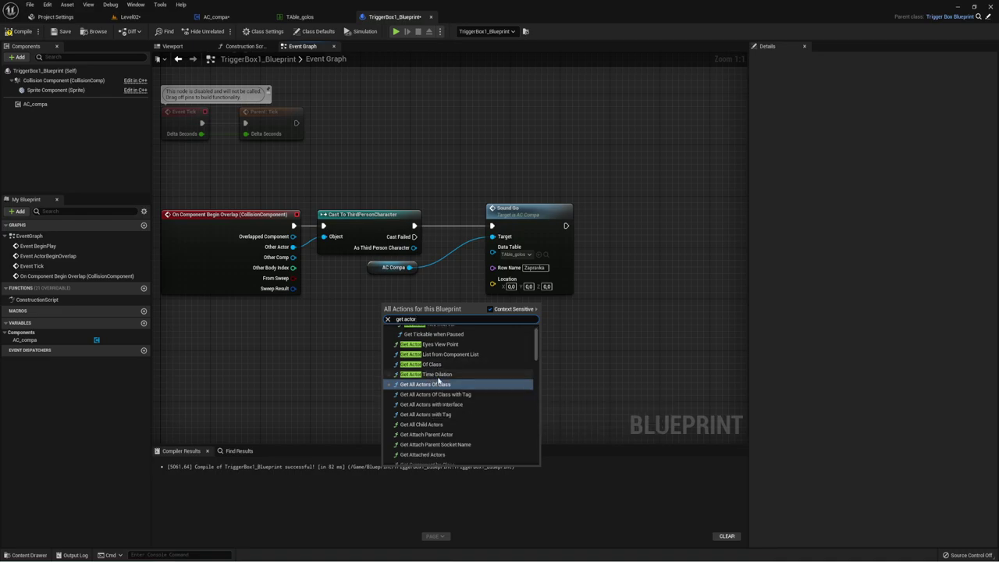
scroll(439, 380, down, 3)
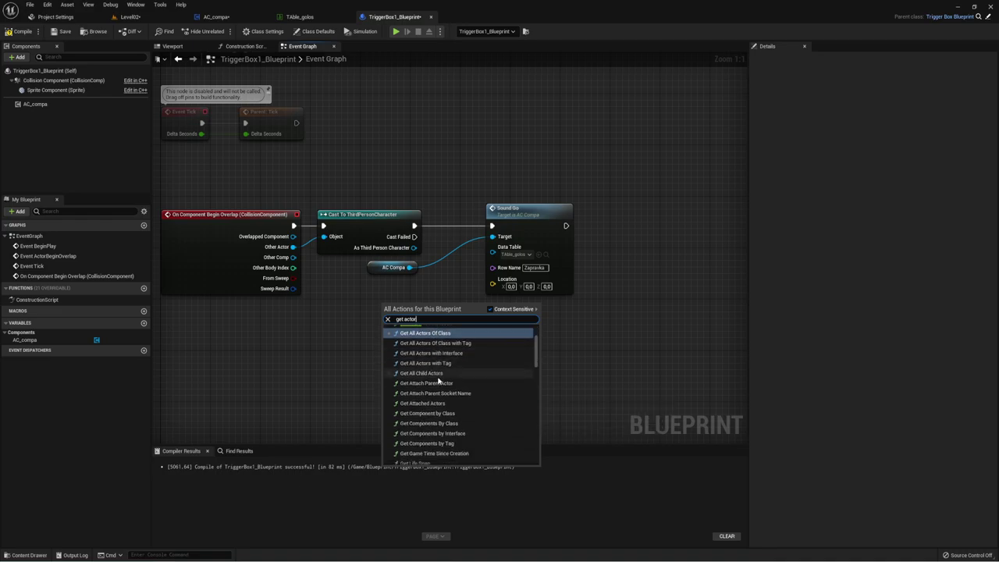
scroll(439, 380, down, 3)
scroll(438, 380, down, 2)
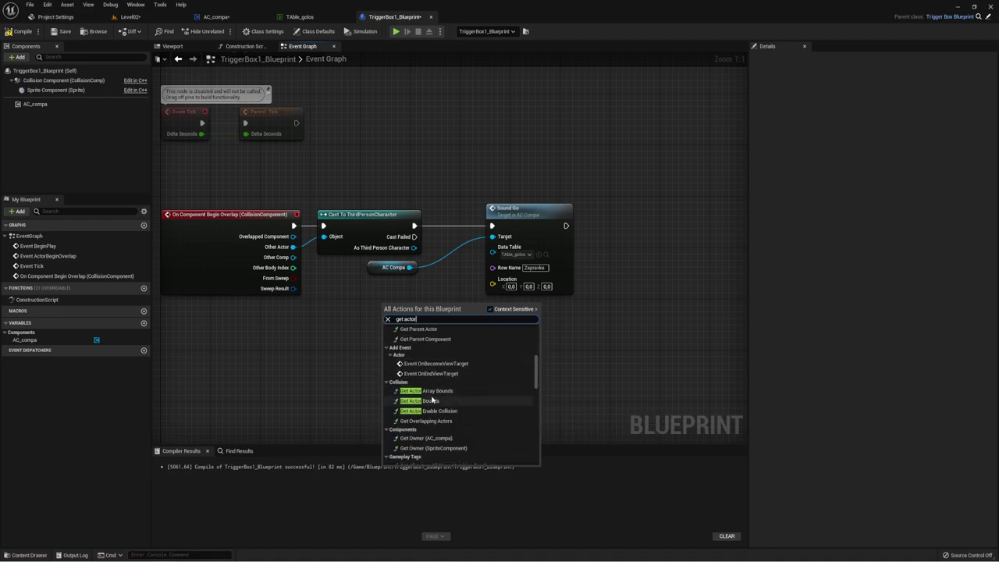
scroll(432, 400, down, 3)
scroll(432, 399, down, 3)
scroll(432, 399, down, 1)
scroll(432, 399, up, 1)
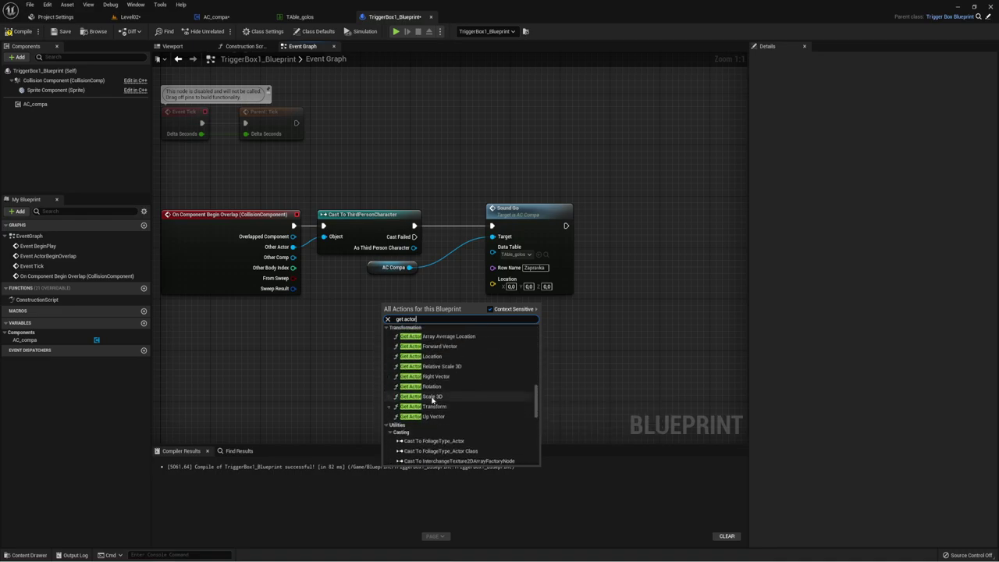
click(432, 356)
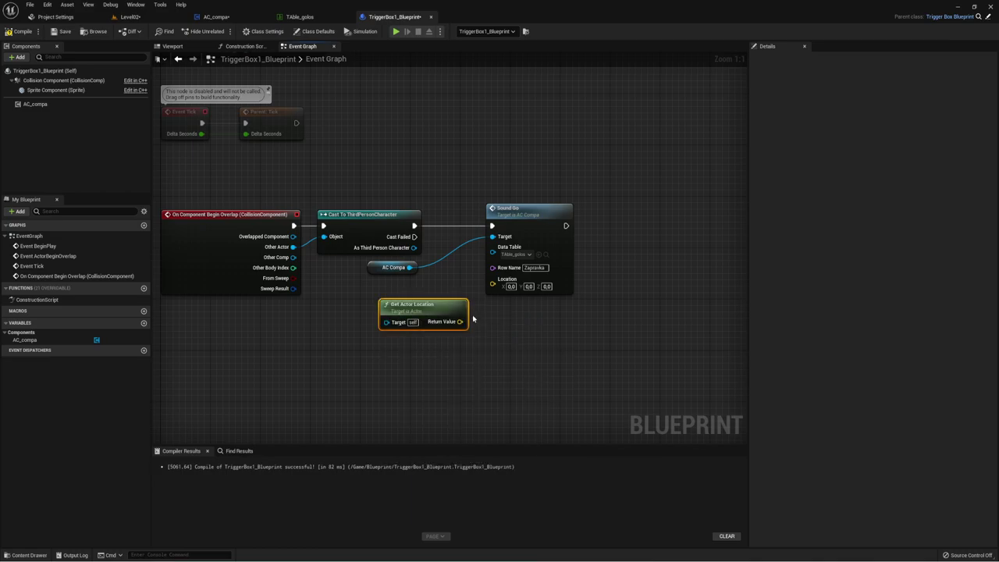
drag(410, 315, 493, 279)
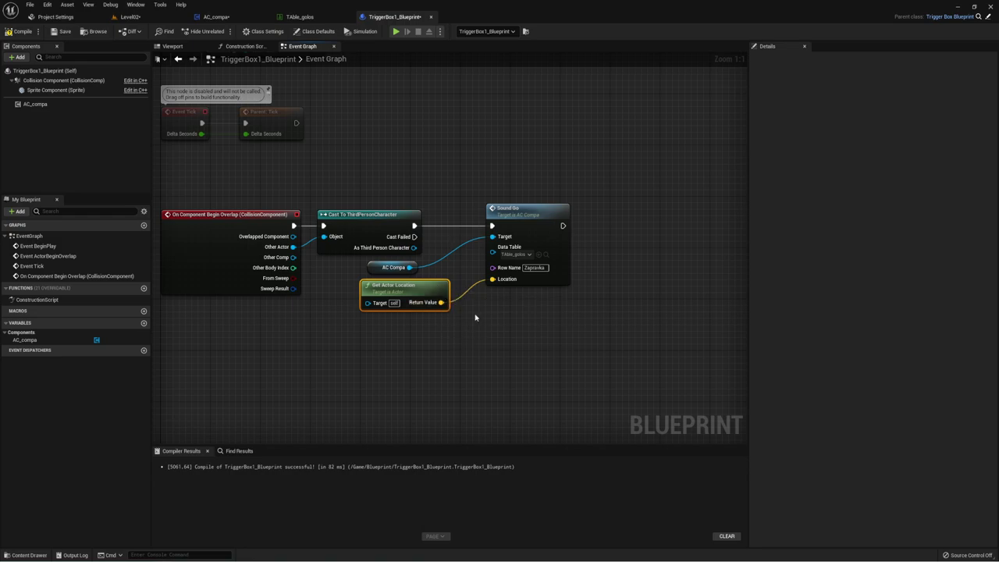
right_drag(491, 332, 452, 374)
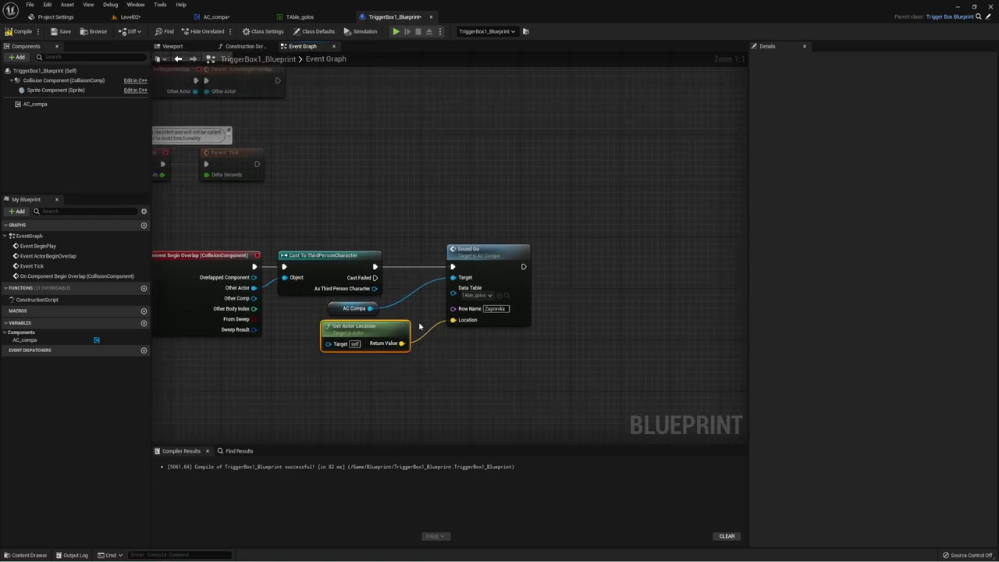
Compile, then play Level02, walking the character into the trigger by the building door.
click(21, 31)
click(139, 17)
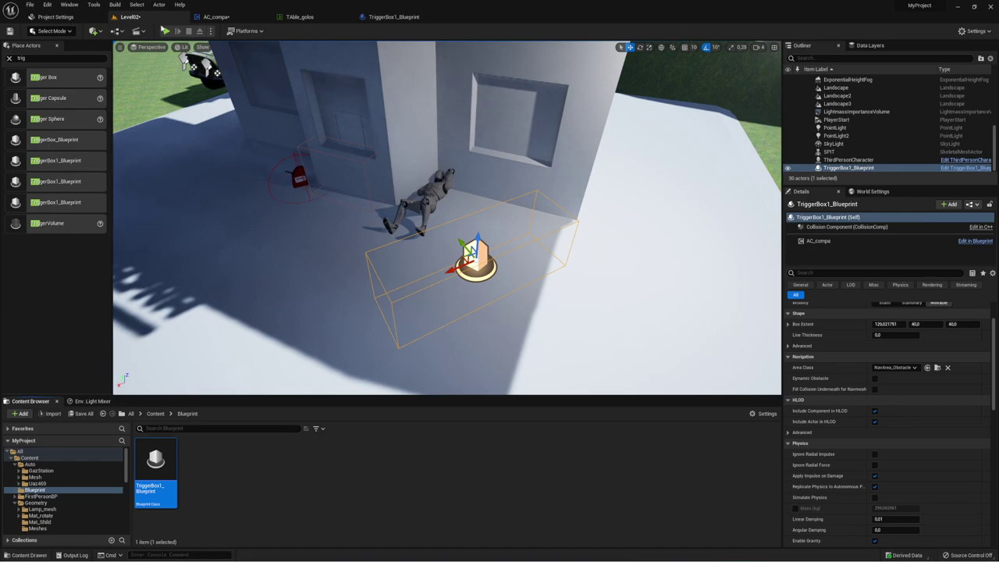
click(167, 31)
key(w)
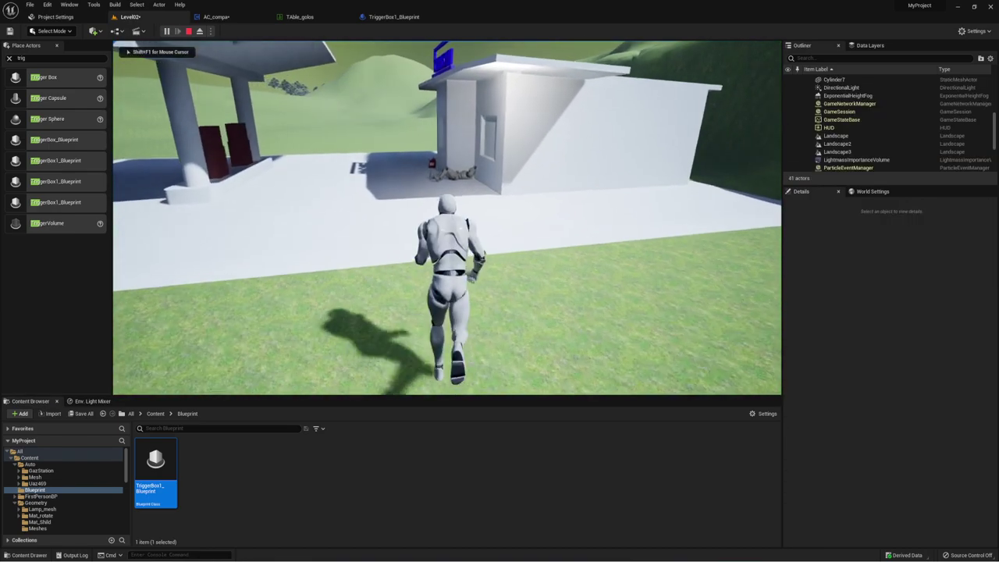
key(w)
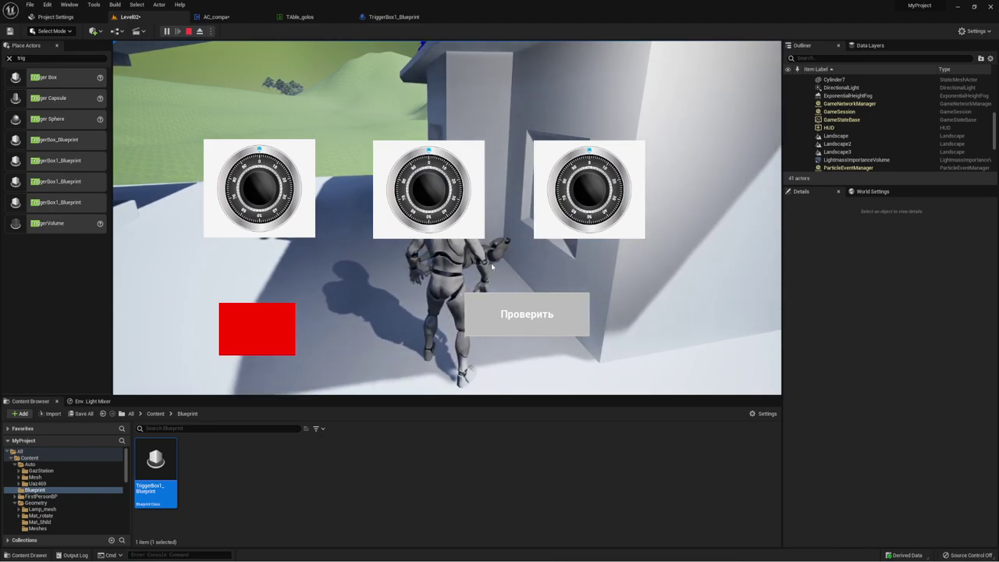
drag(491, 263, 562, 266)
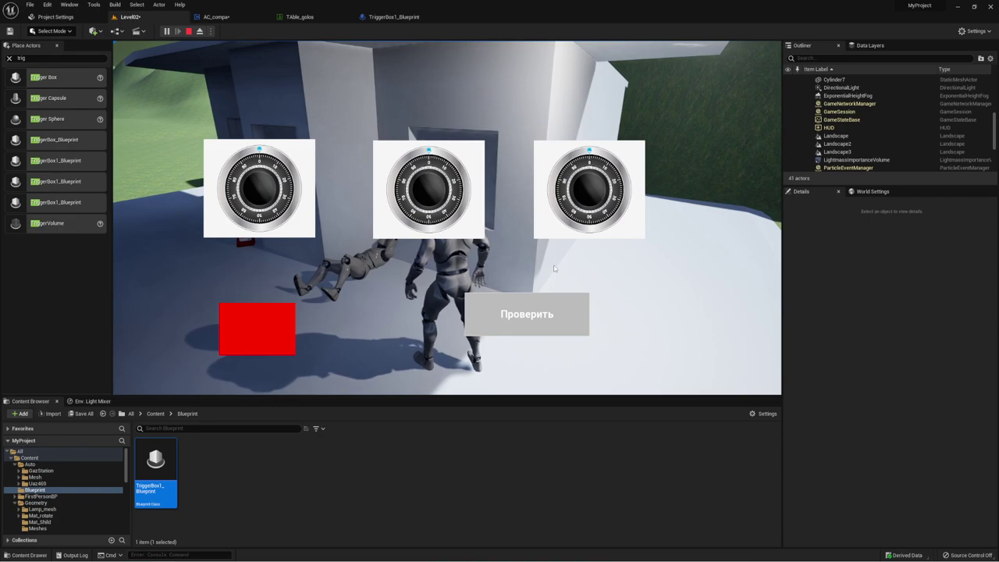
key(Escape)
right_drag(475, 232, 504, 245)
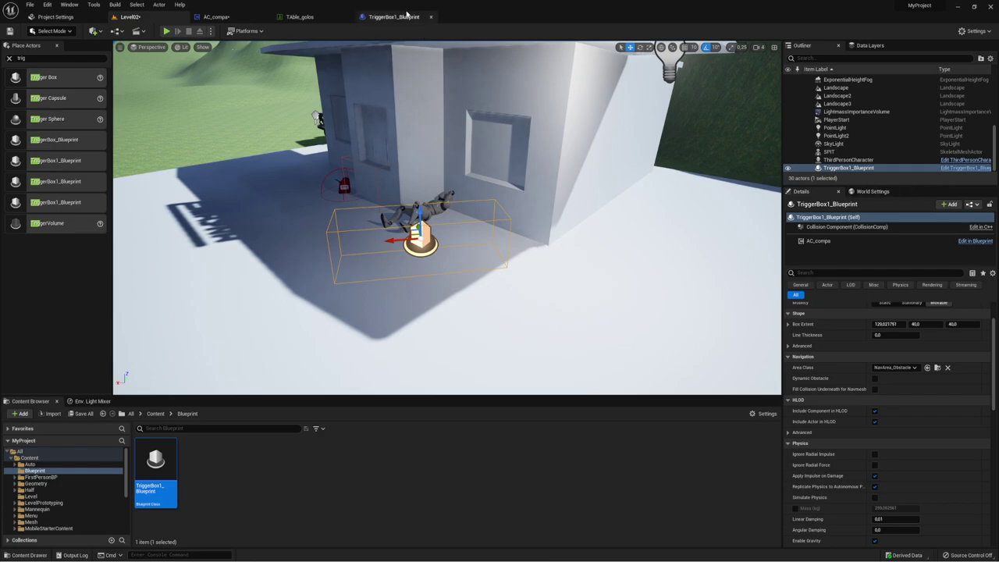
Remove the three disabled Parent call nodes in TriggerBox1_Blueprint, recompile, and start playing.
click(396, 17)
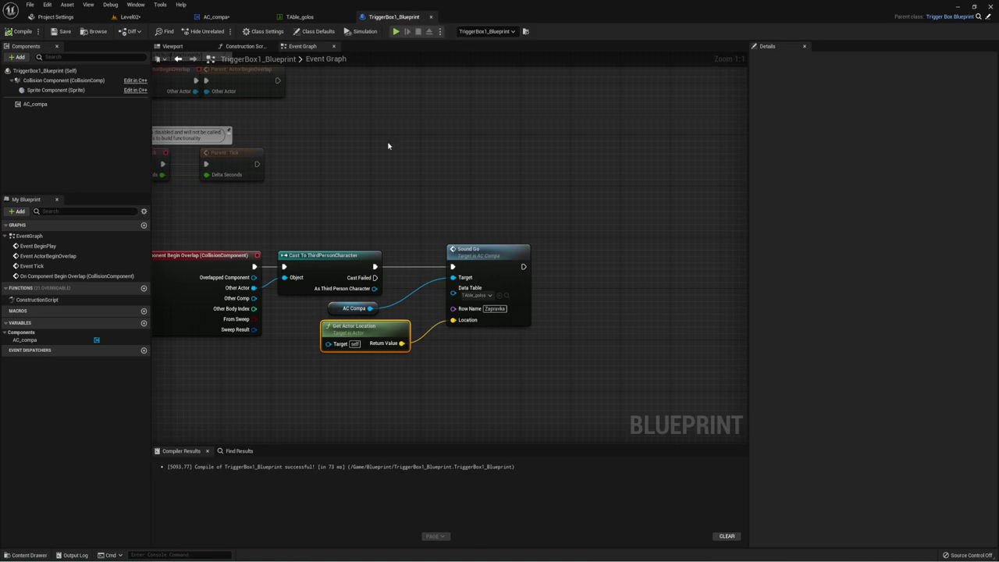
right_drag(315, 139, 379, 125)
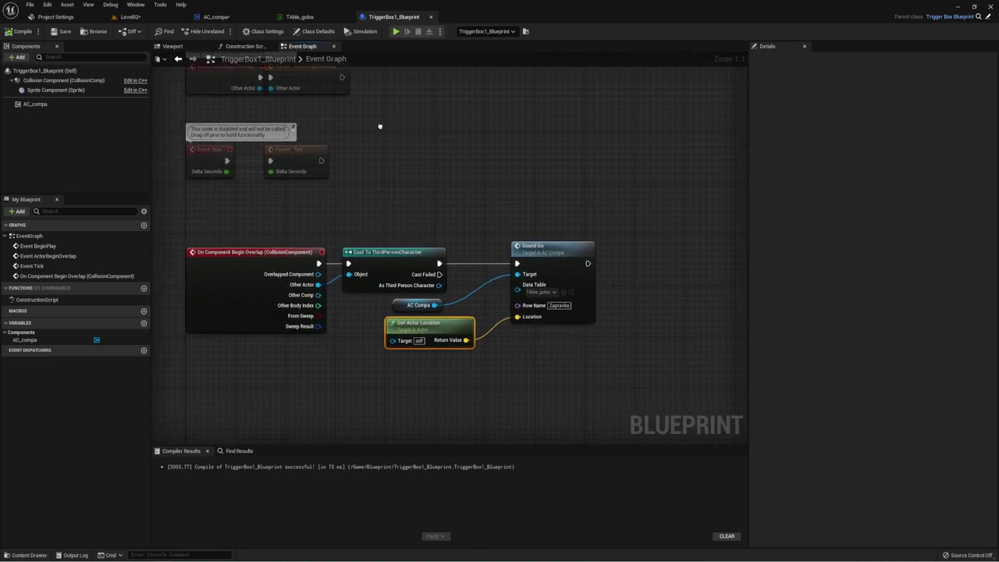
click(48, 71)
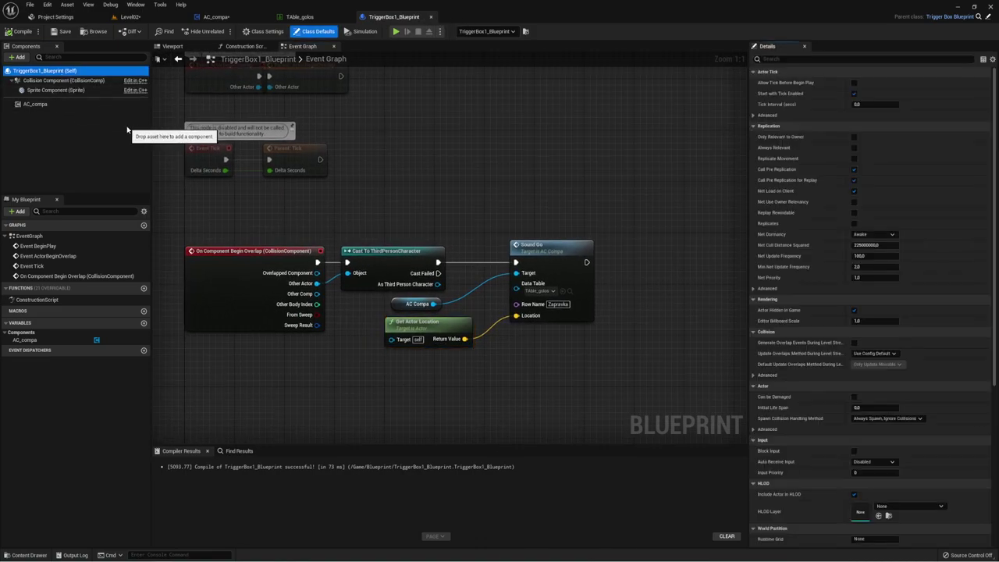
scroll(408, 210, down, 1)
right_drag(408, 209, 462, 234)
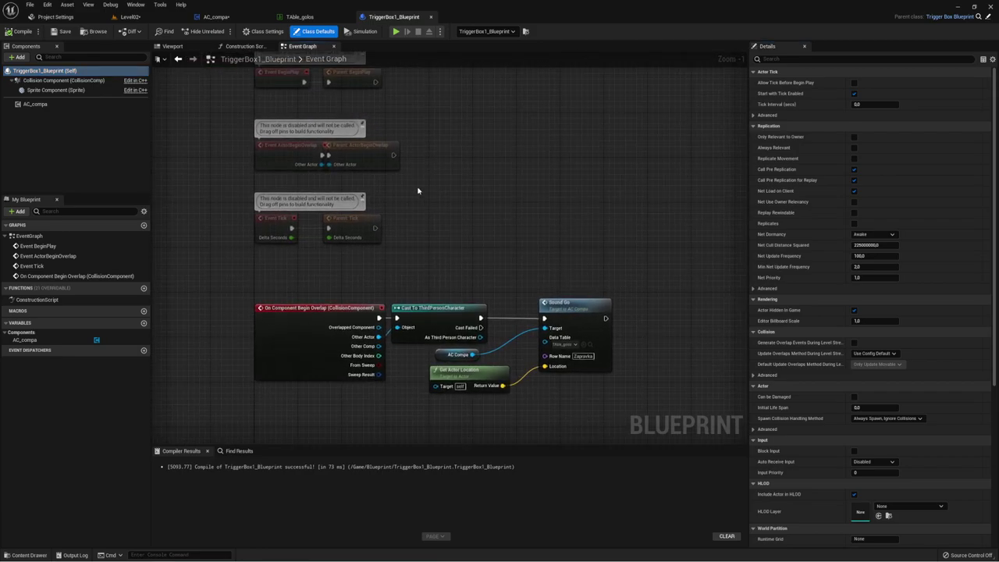
drag(451, 115, 415, 306)
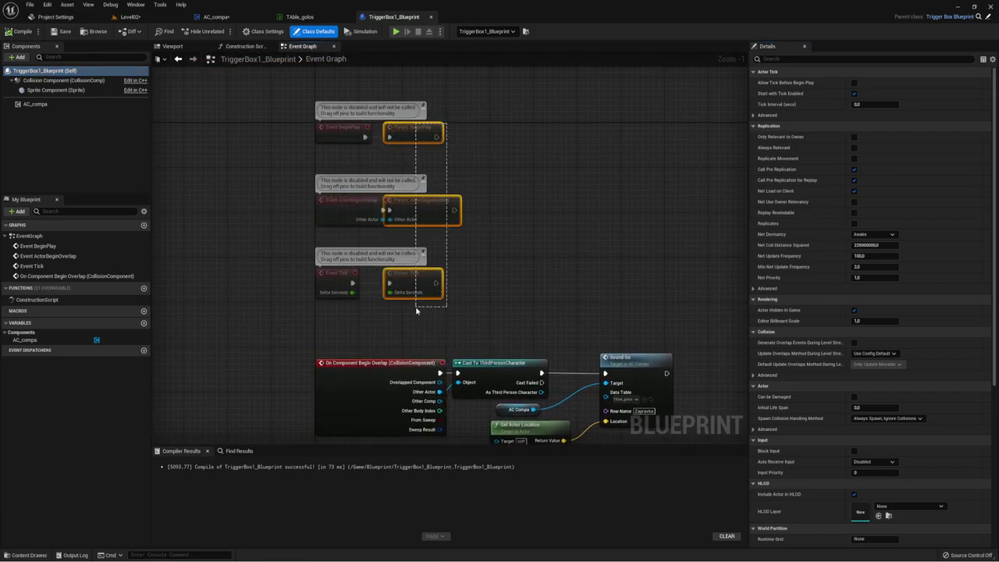
key(Delete)
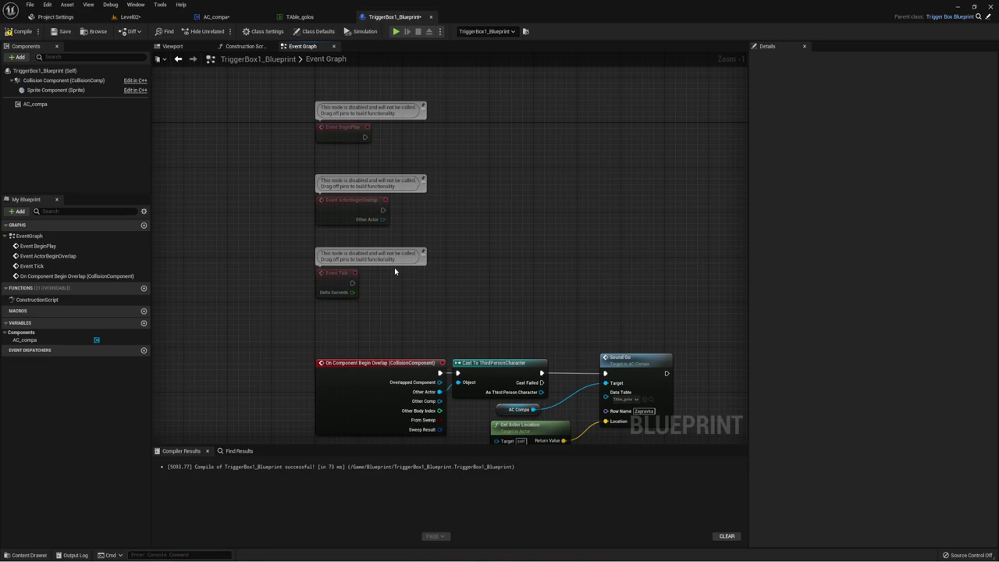
click(19, 31)
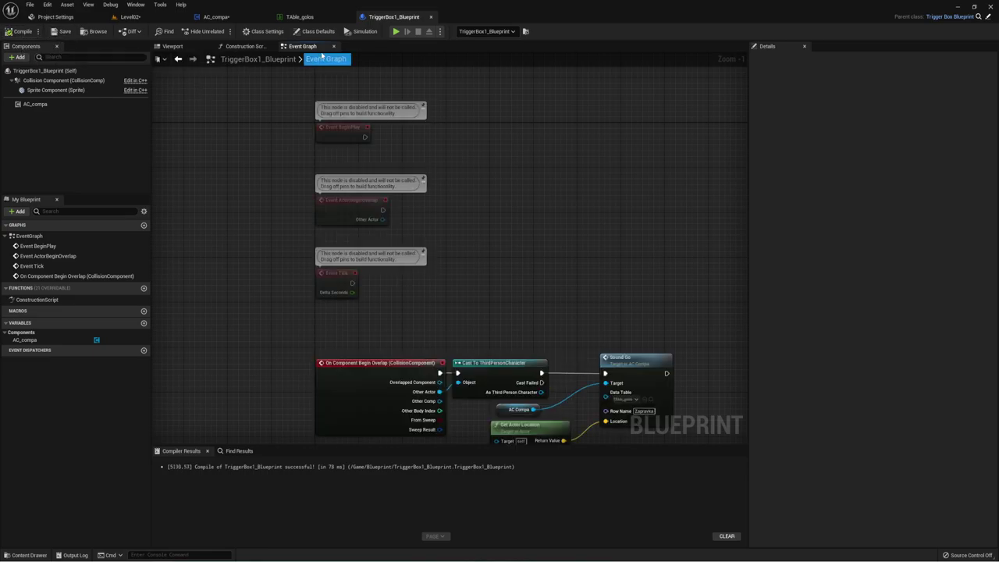
click(395, 31)
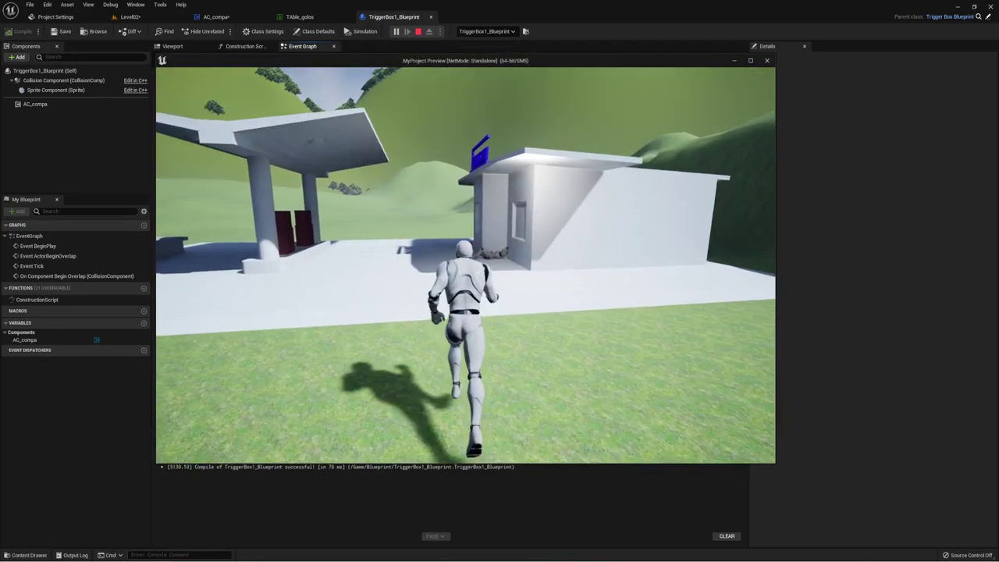
Run the character forward toward the building, then end the play session.
key(w)
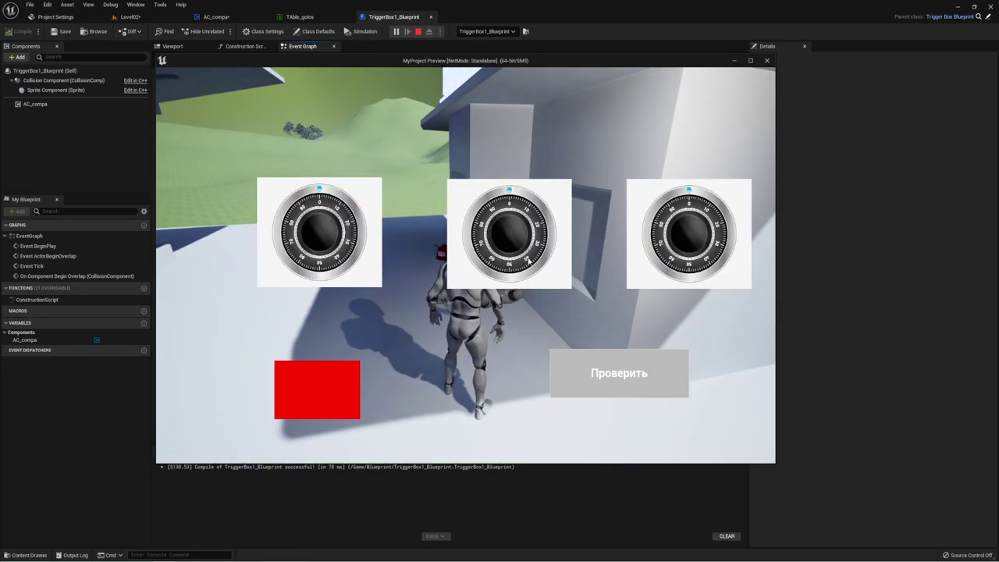
key(Escape)
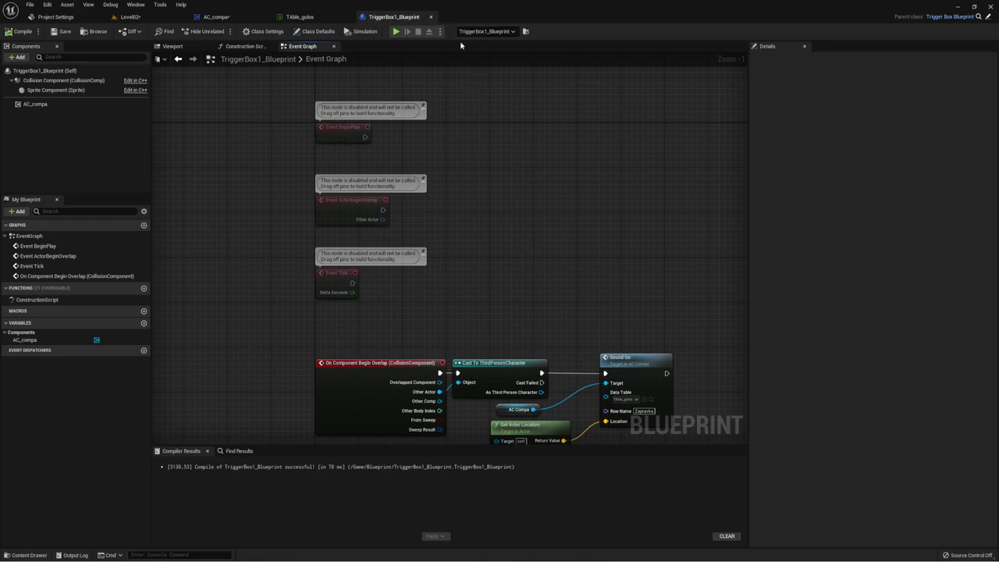
Close the TriggerBox1_Blueprint editor and select the red canister in the Level02 viewport.
click(431, 17)
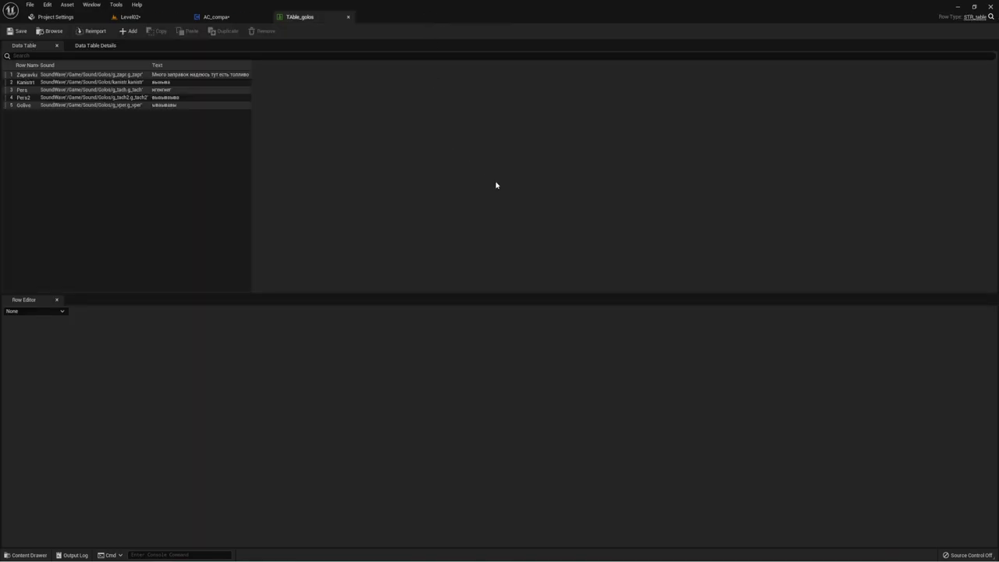
click(129, 16)
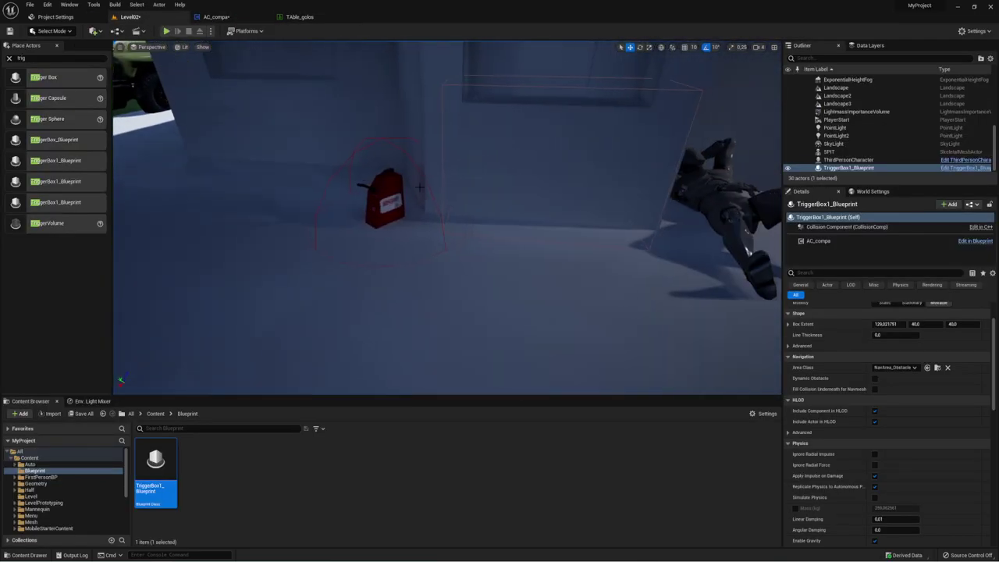
click(381, 199)
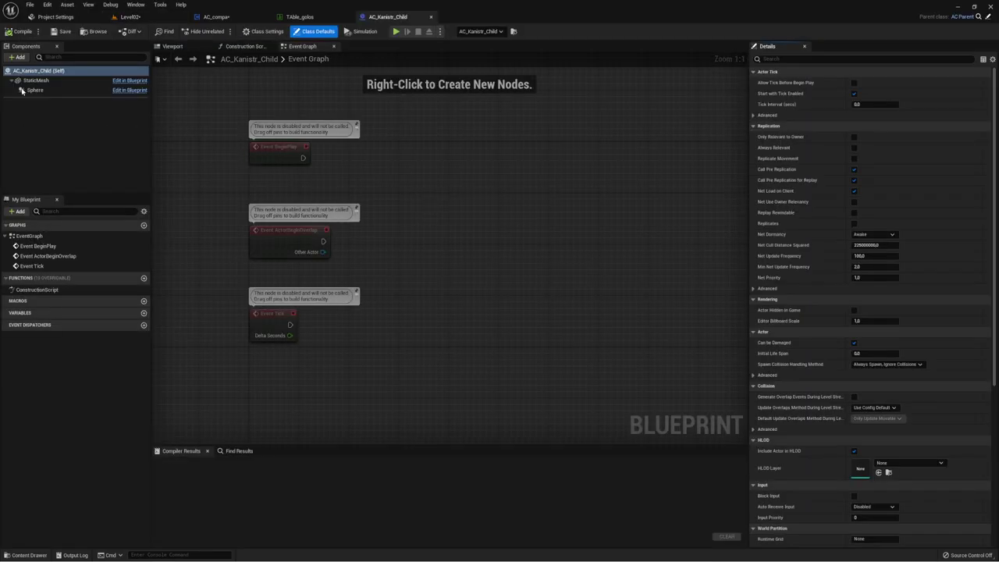
Add an AC_compa component to AC_Kanistr_Child and place its reference in the Event Graph.
click(17, 57)
text(ac)
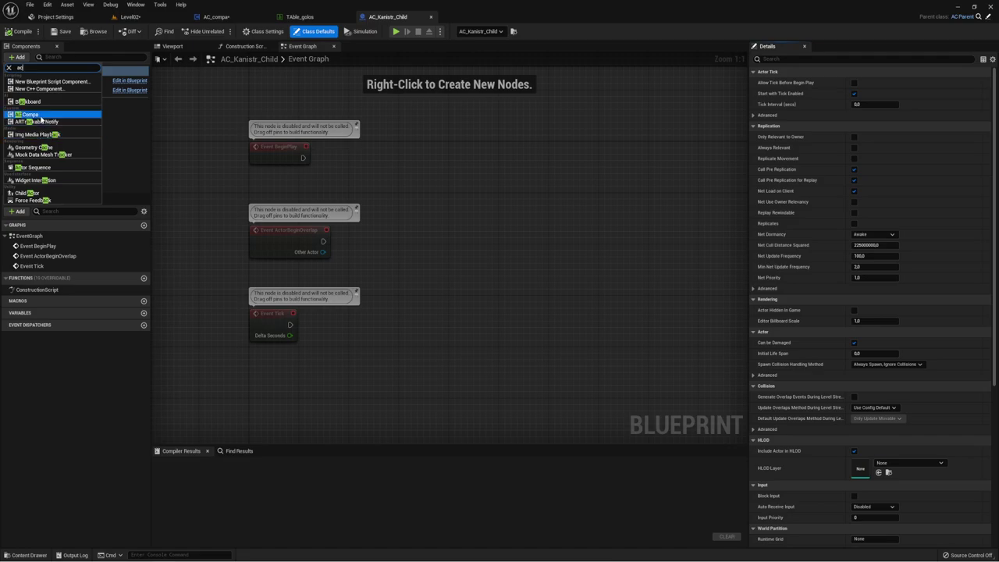
click(29, 114)
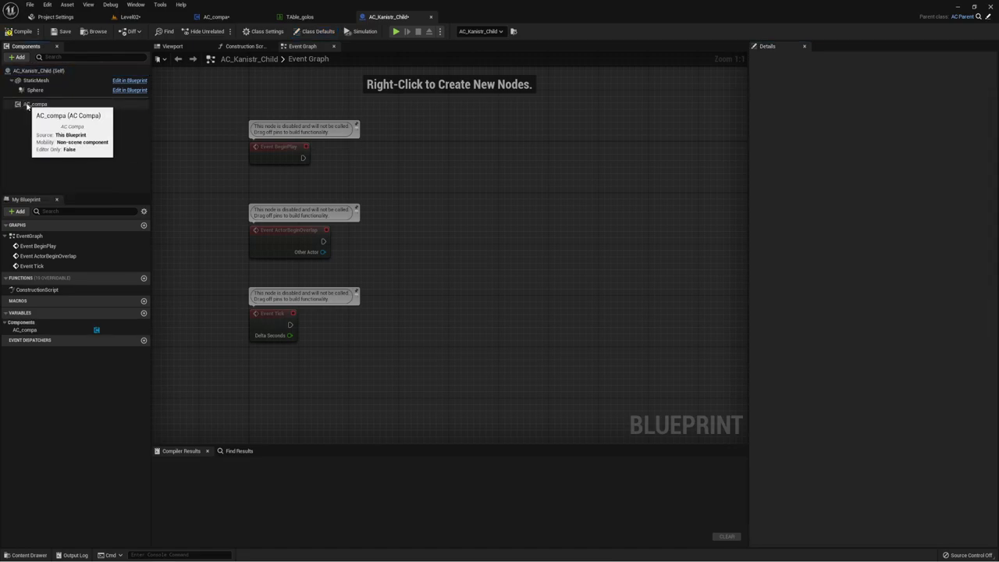
drag(31, 104, 406, 296)
drag(356, 363, 357, 365)
click(421, 271)
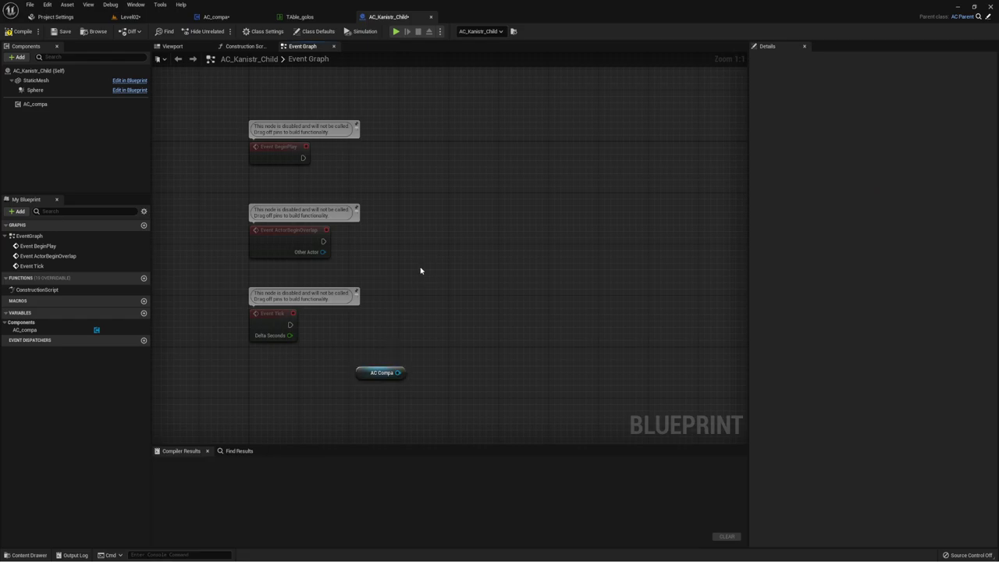
Add an On Component Begin Overlap event for the Sphere component.
click(35, 90)
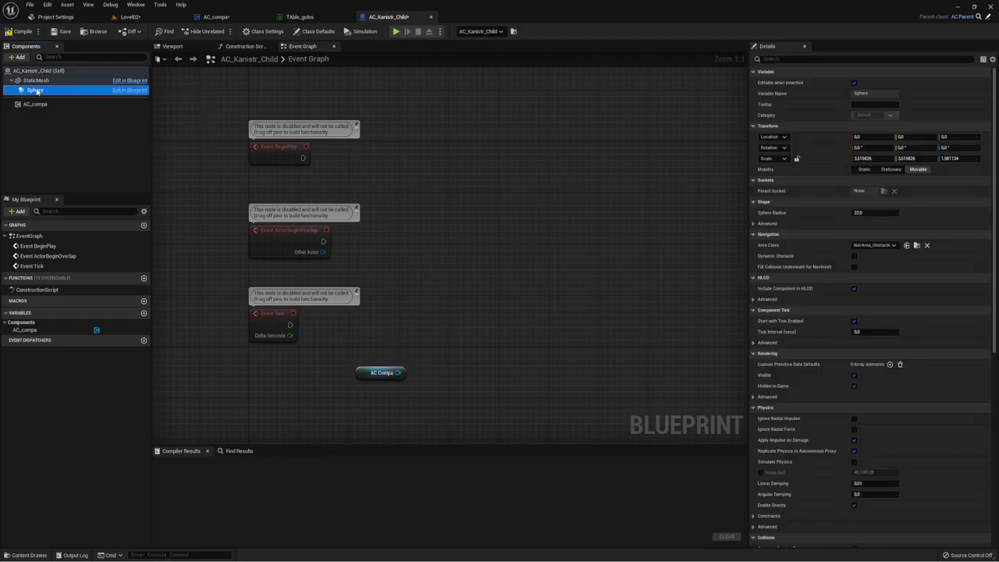
click(173, 47)
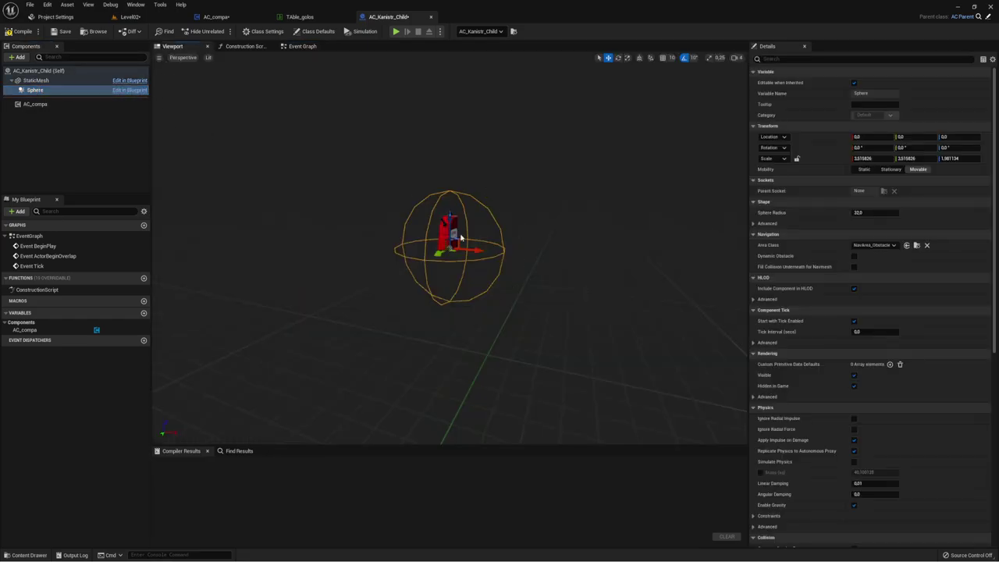
right_click(36, 92)
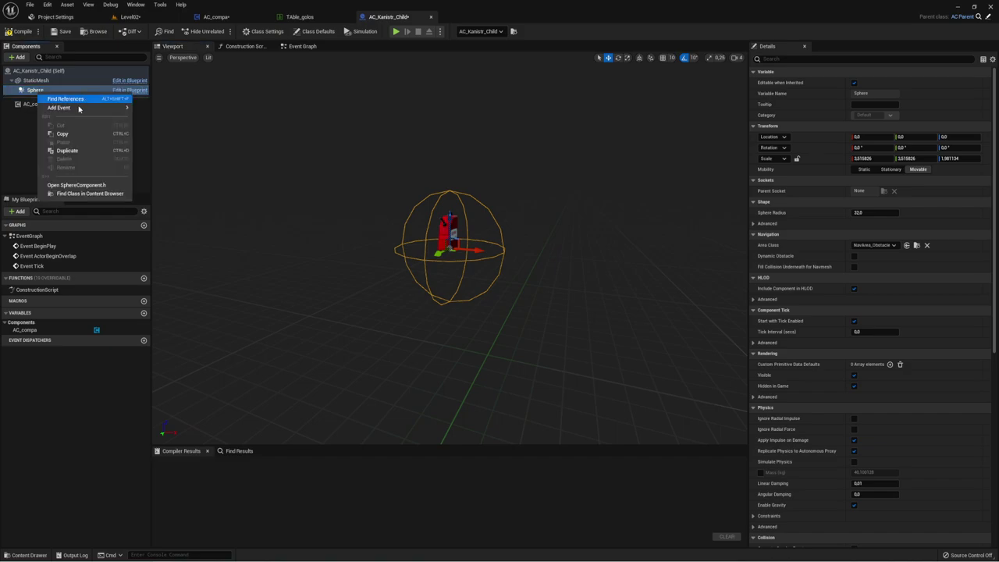
mouse_move(78, 108)
click(178, 128)
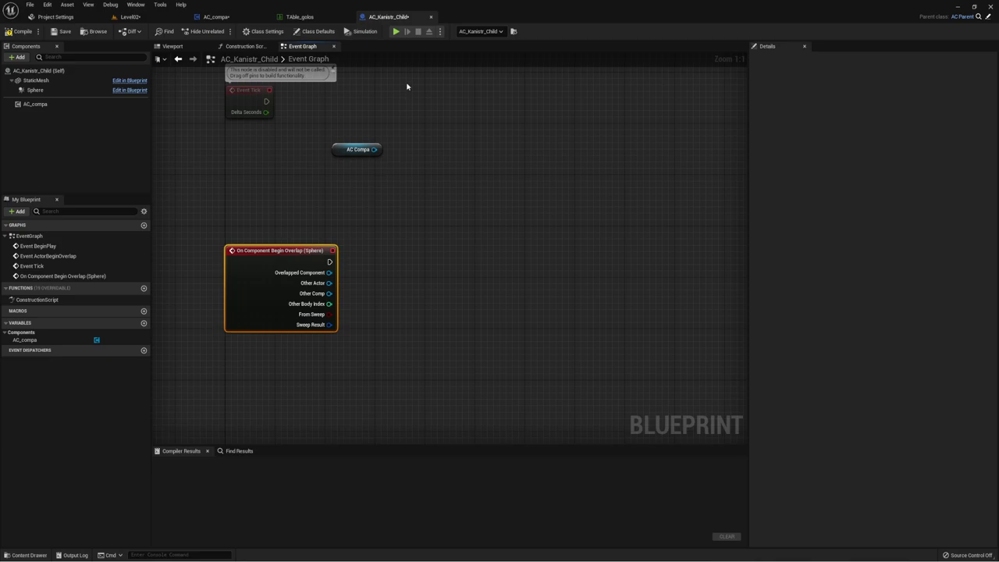
From the overlap's Other Actor, add a Cast To ThirdPersonCharacter node beside the event.
click(295, 17)
click(238, 17)
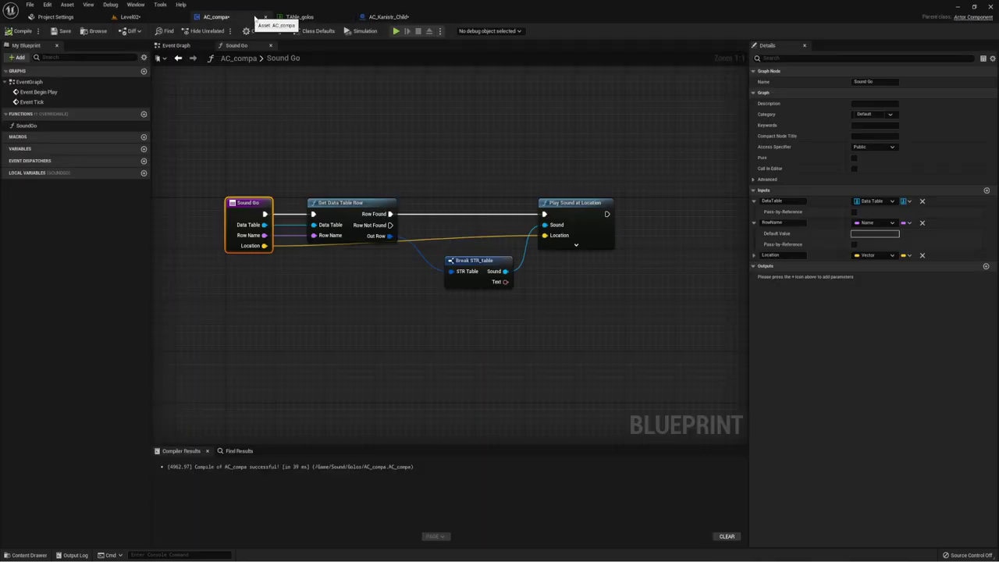
click(378, 17)
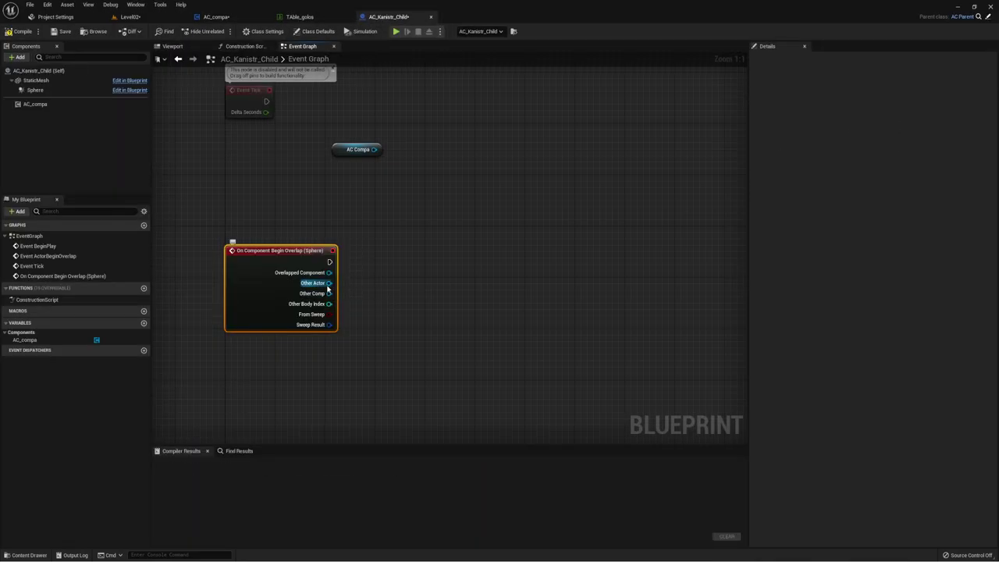
drag(328, 283, 390, 252)
text(cast)
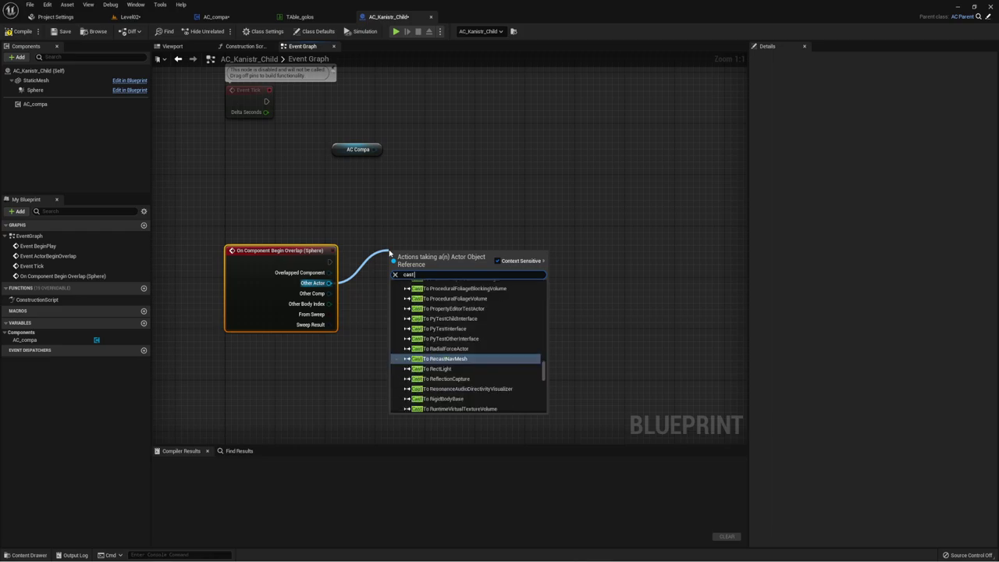
text( to th)
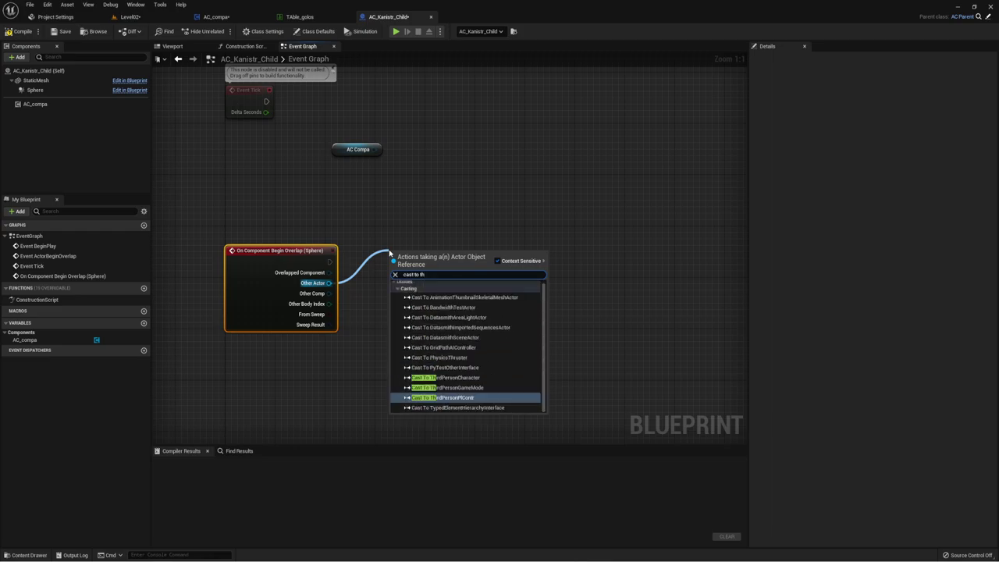
click(449, 378)
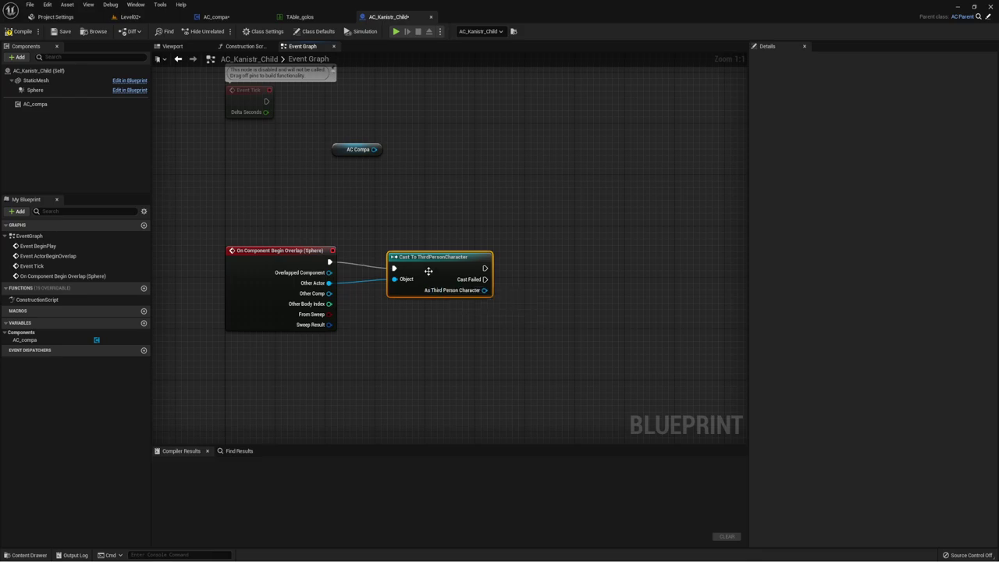
drag(428, 271, 385, 266)
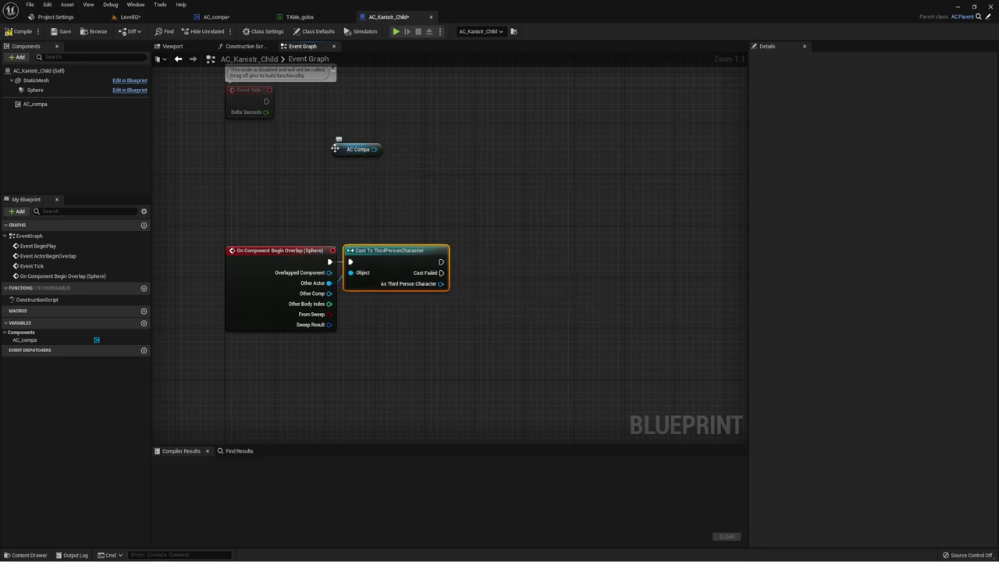
Call Sound Go on AC Compa after the cast, with Data Table set to TAble_golos.
mouse_move(341, 151)
mouse_down()
mouse_move(396, 324)
mouse_move(489, 262)
mouse_up()
text(sou)
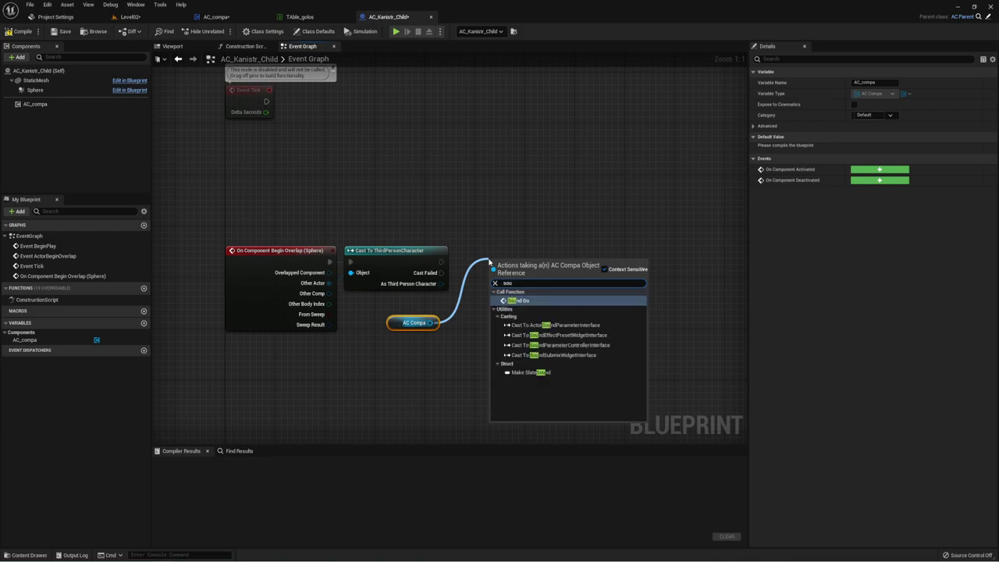
click(517, 300)
drag(493, 281, 440, 263)
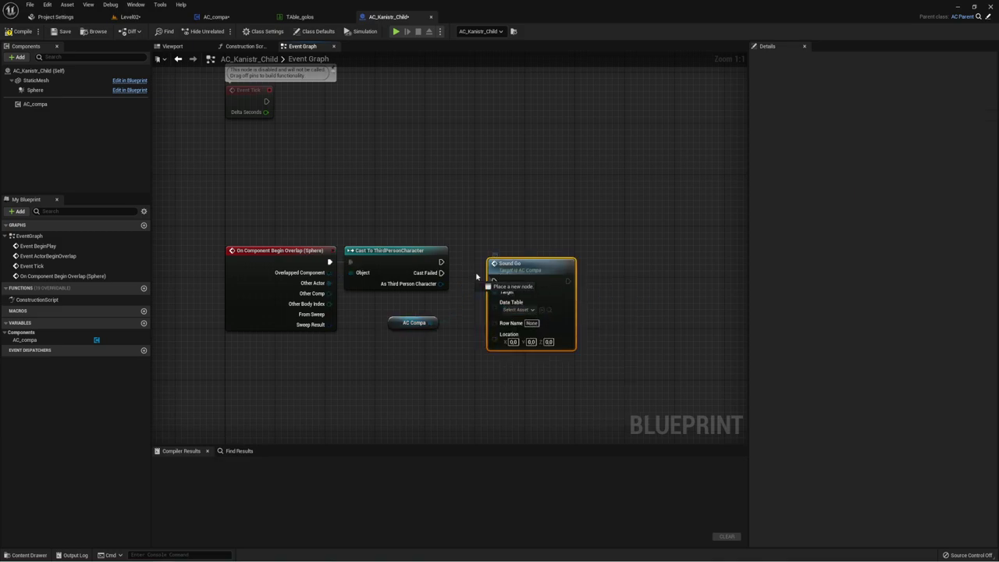
drag(514, 264, 526, 251)
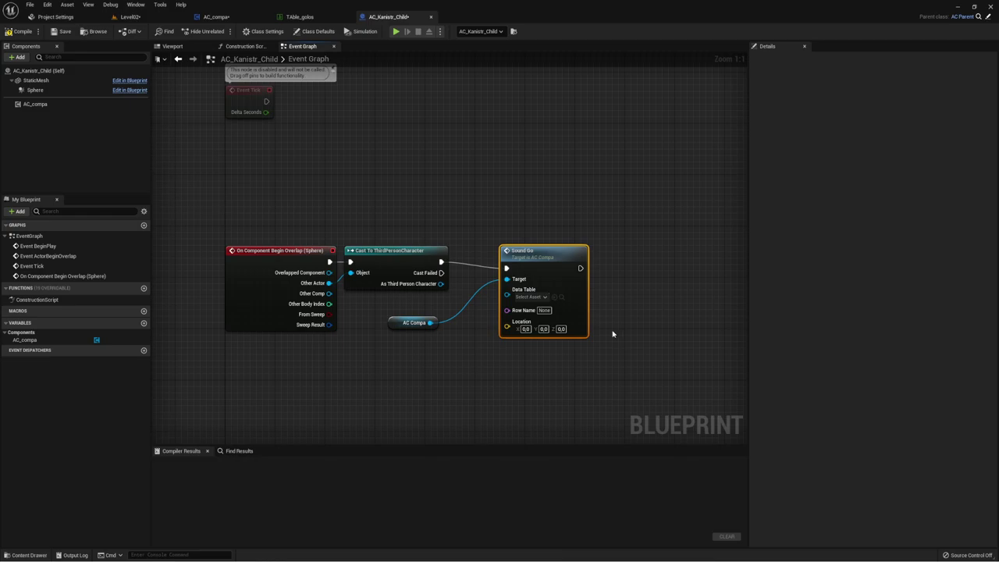
click(544, 297)
click(559, 341)
Set Sound Go's Row Name to Kanistr, as listed in TAble_golos.
click(131, 17)
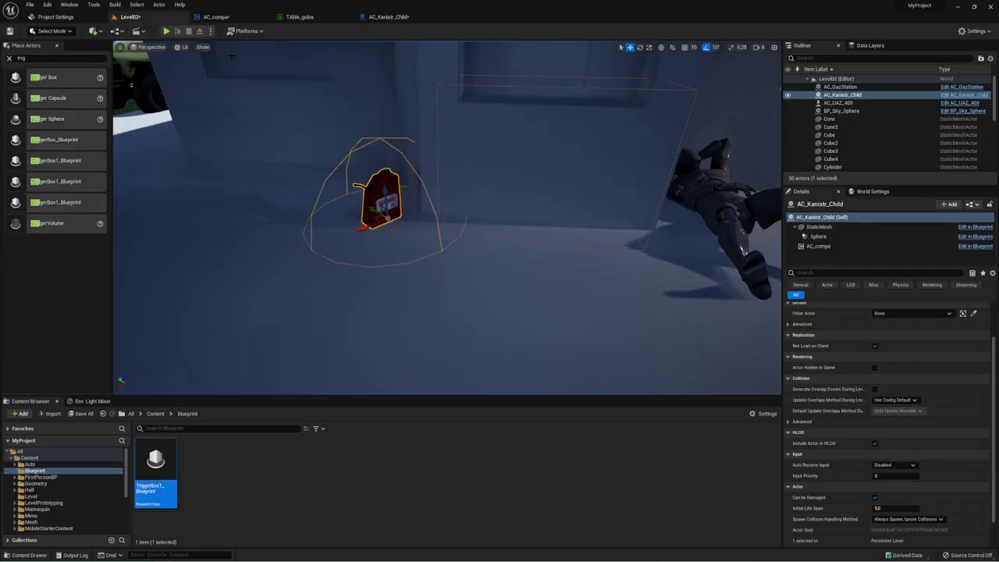
click(300, 16)
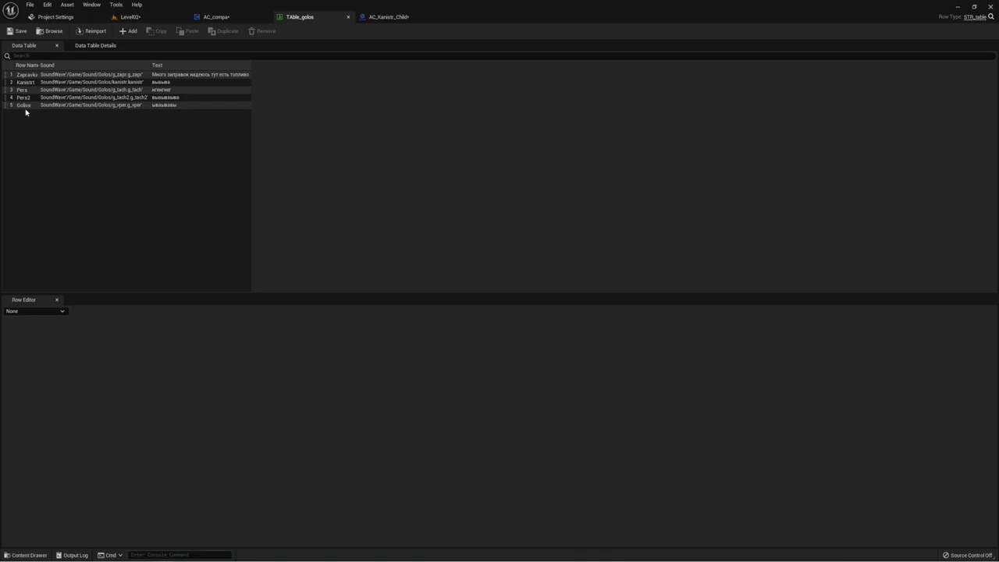
click(28, 83)
double_click(28, 82)
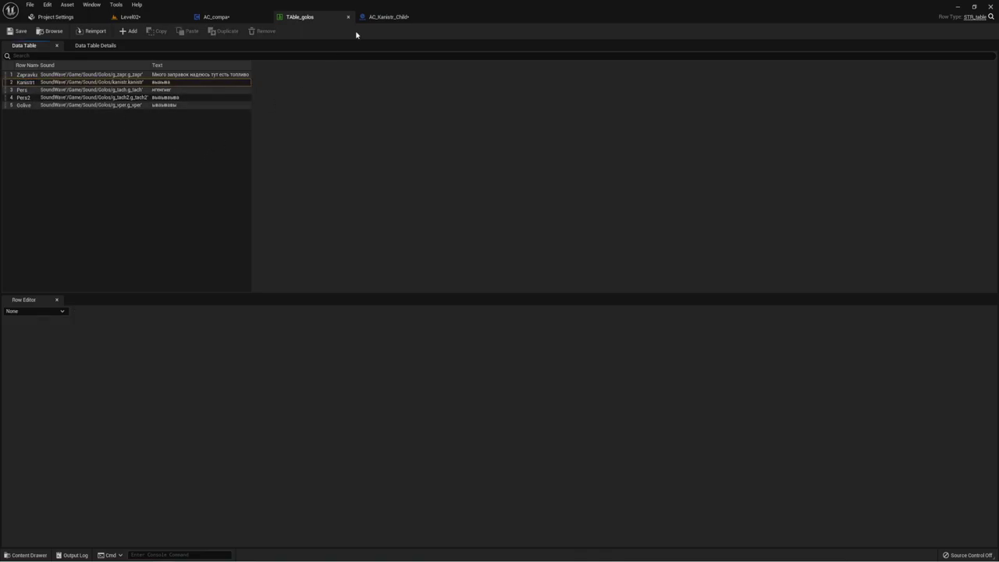
click(370, 16)
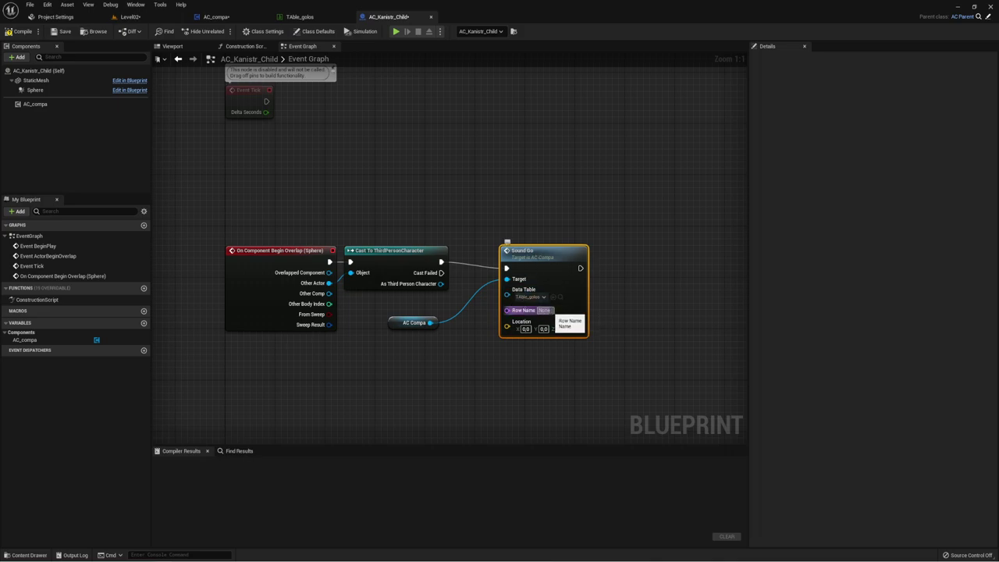
click(587, 357)
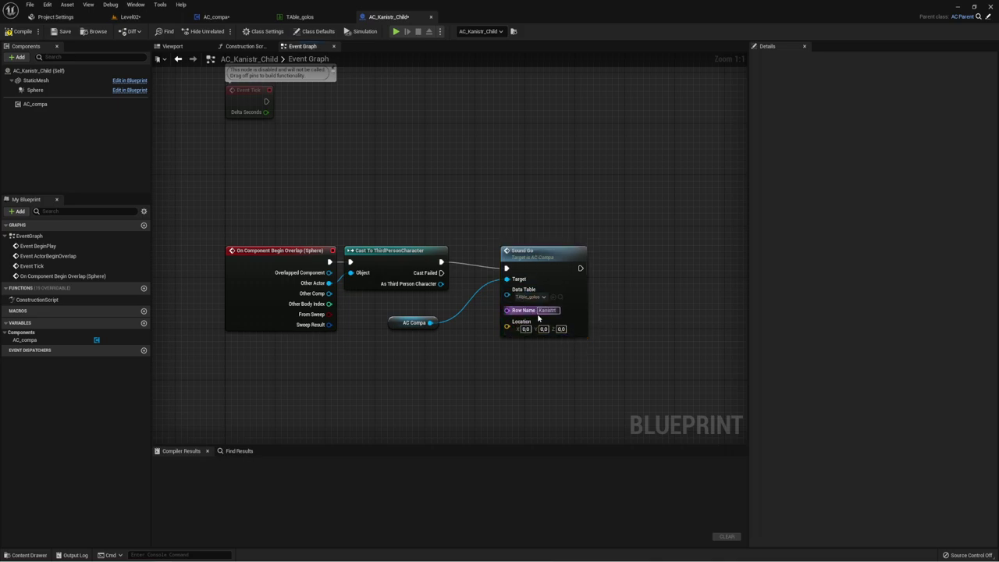
Wire Get Actor Location into Sound Go's Location, compile AC_Kanistr_Child, and start a test play.
drag(507, 327, 434, 349)
click(410, 348)
right_click(422, 374)
text(get act)
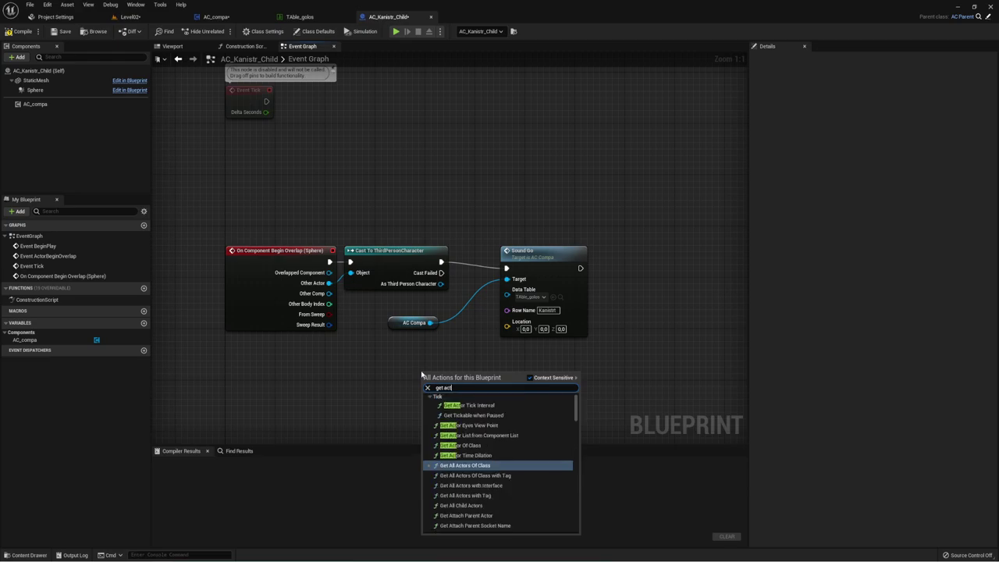
scroll(518, 473, down, 2)
scroll(518, 472, down, 3)
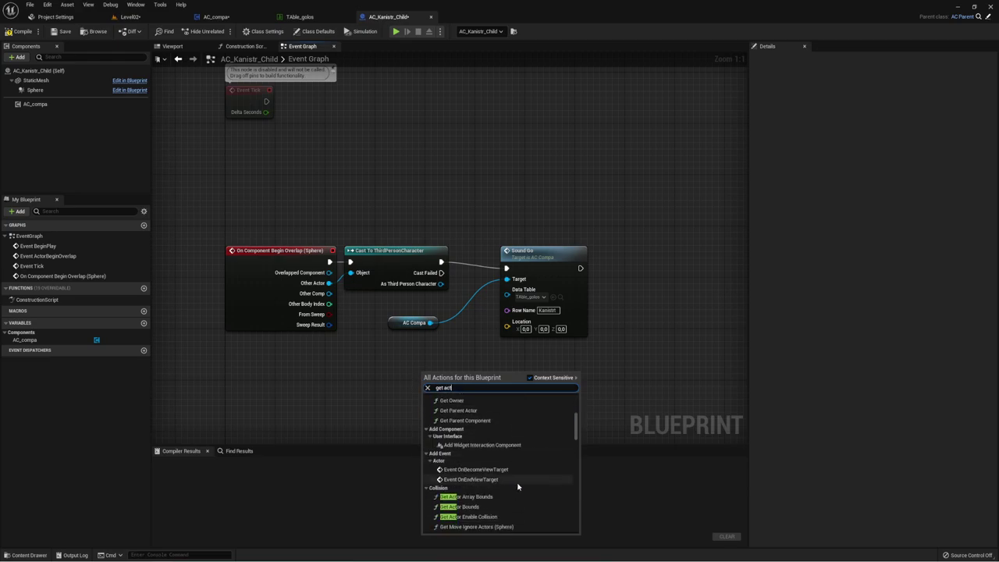
scroll(517, 474, down, 2)
scroll(518, 475, down, 2)
scroll(517, 473, down, 2)
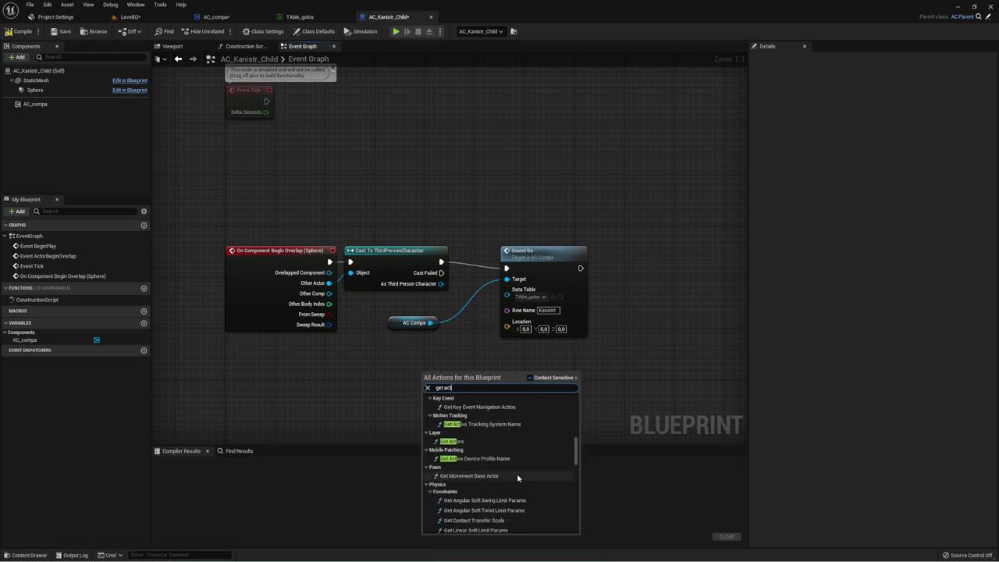
scroll(512, 461, down, 3)
scroll(499, 440, down, 2)
click(469, 412)
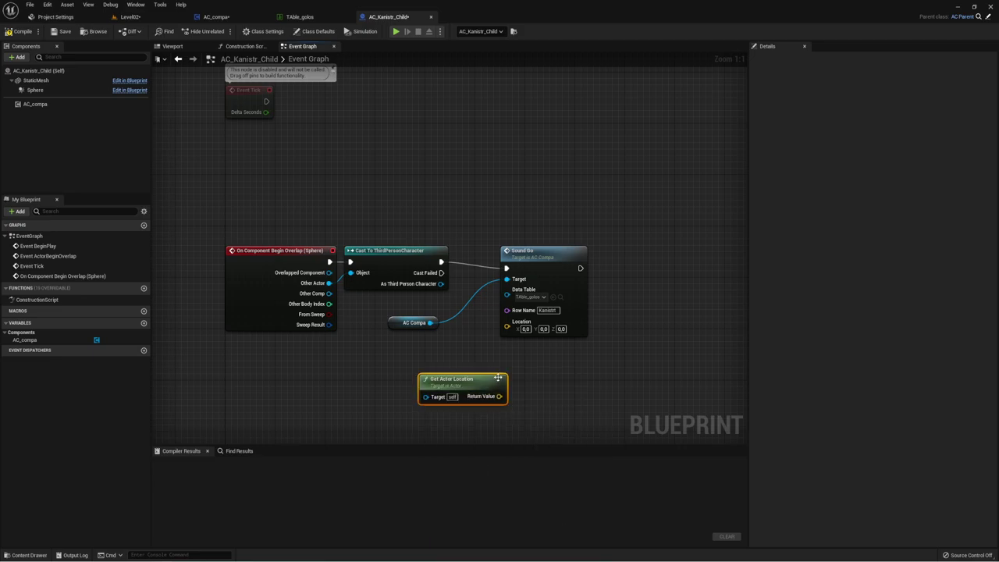
drag(499, 396, 507, 323)
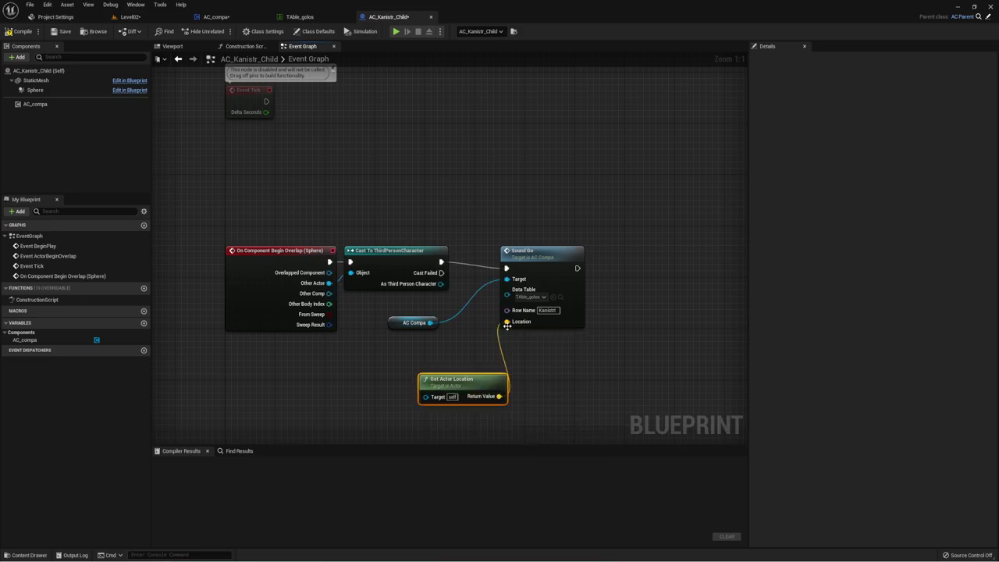
click(22, 32)
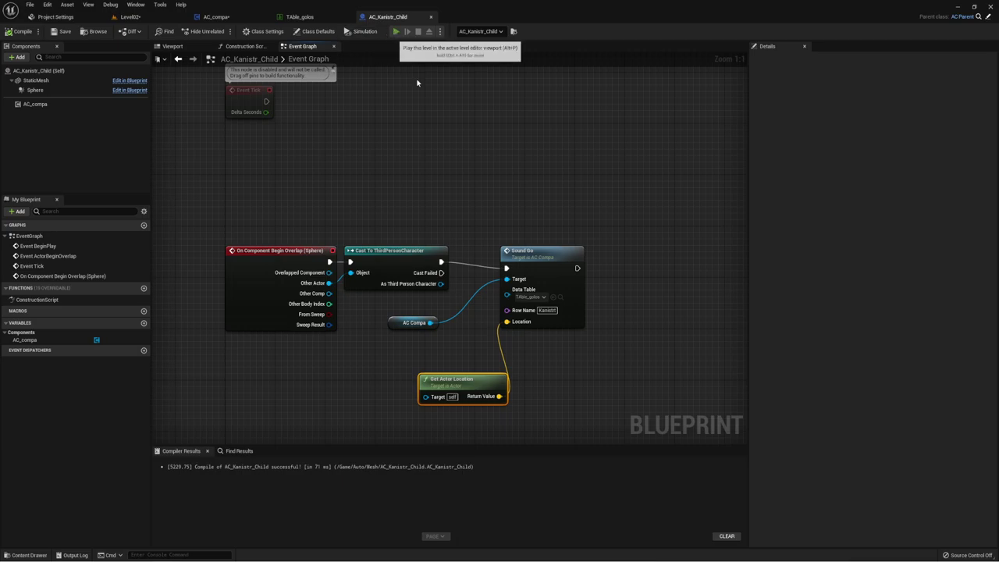
click(397, 32)
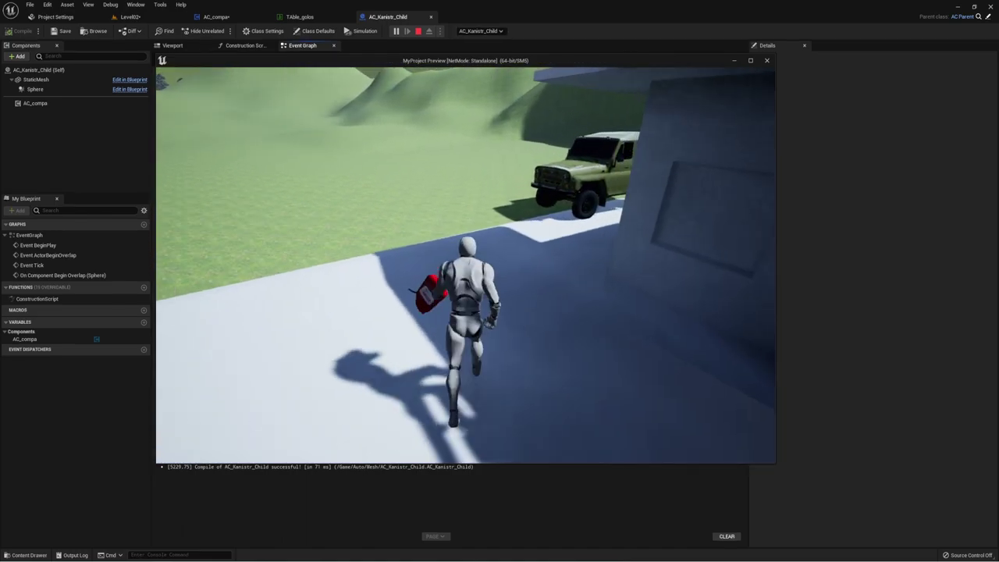
Stop the test play and select the AC Compa, Sound Go and Get Actor Location nodes.
key(Escape)
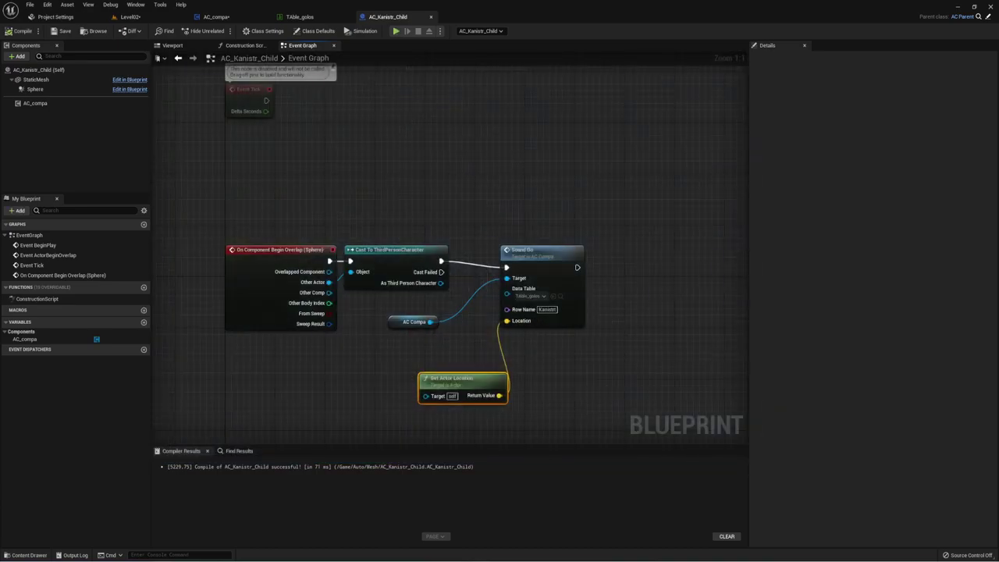
right_drag(481, 226, 412, 172)
drag(332, 254, 527, 379)
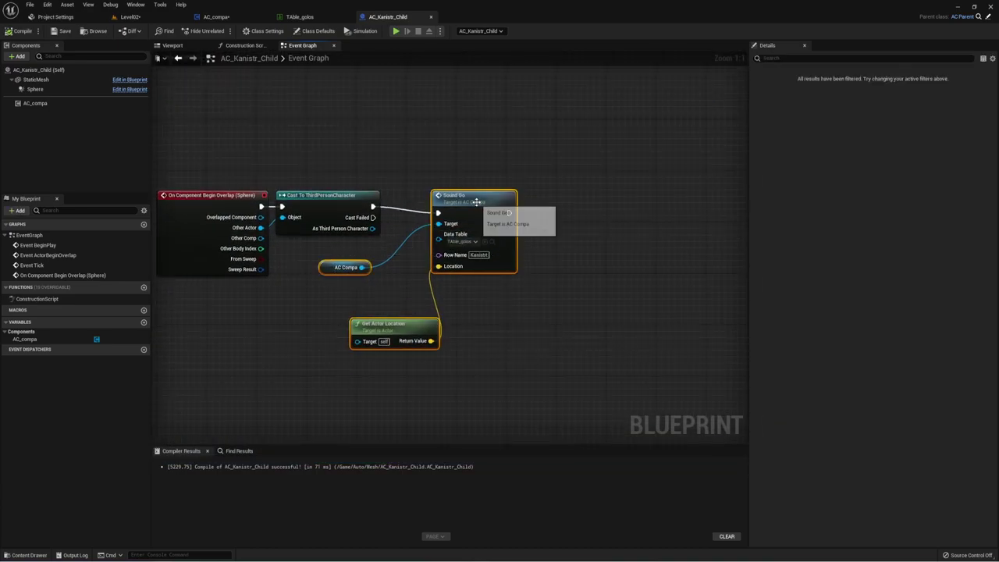
Shift the sound nodes right and insert a Do Once between the ThirdPersonCharacter cast and Sound Go.
drag(473, 202, 654, 202)
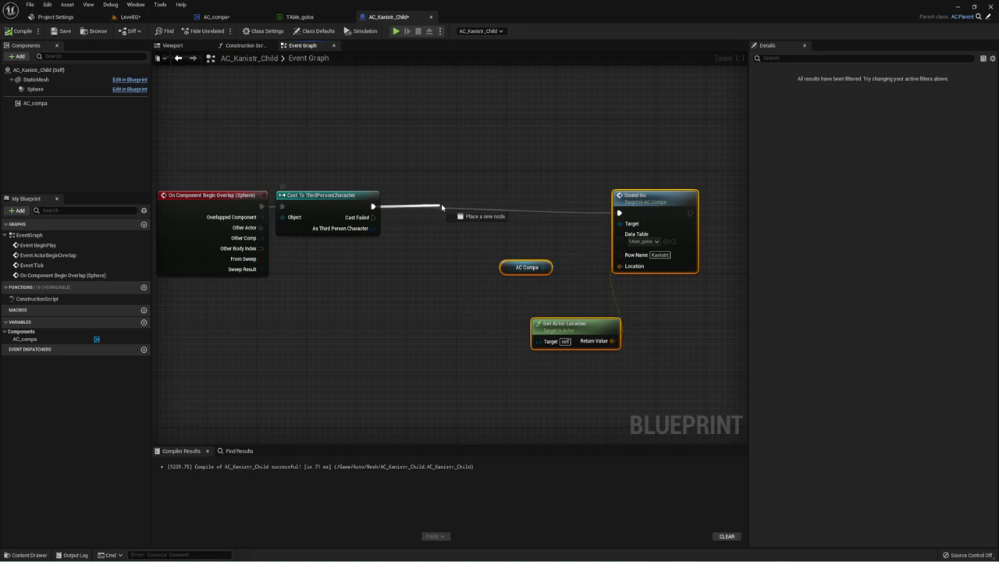
ctrl+drag(373, 206, 441, 207)
text(do)
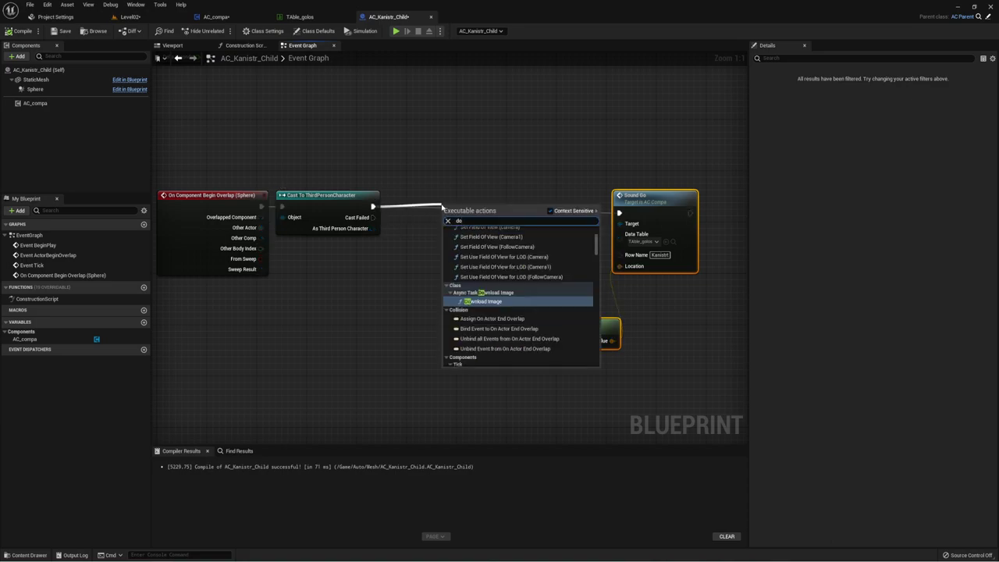
text( on)
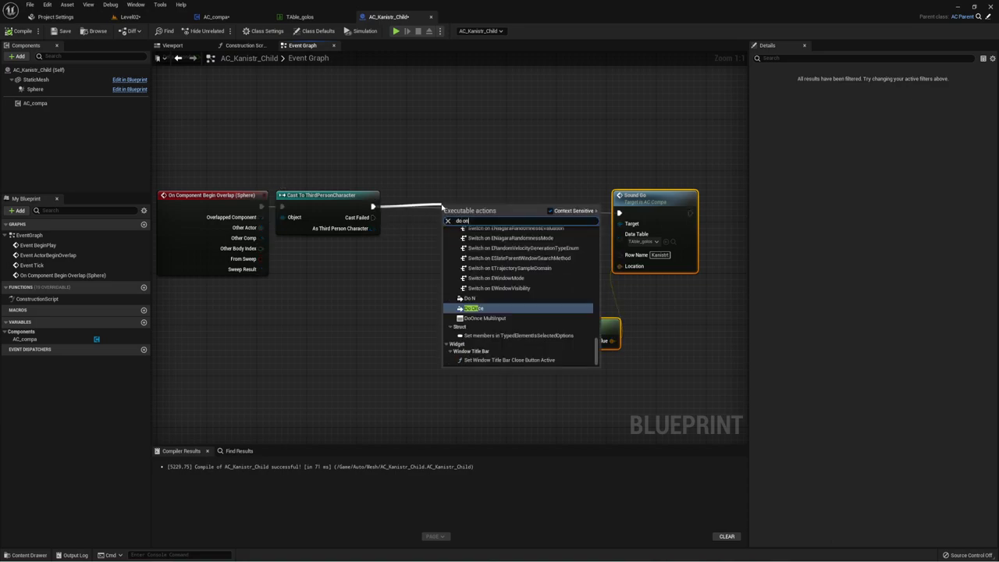
text(e)
key(BackSpace)
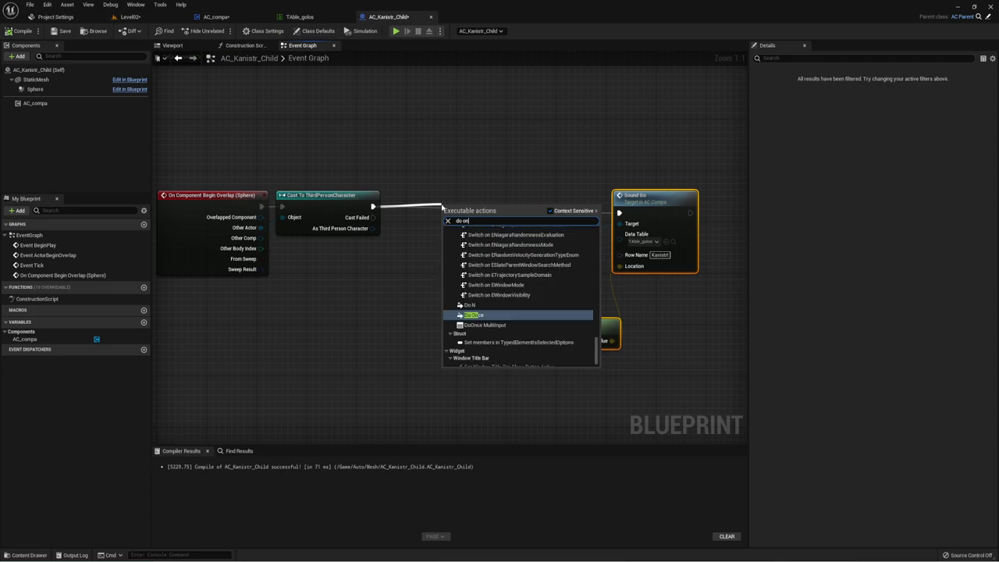
click(484, 316)
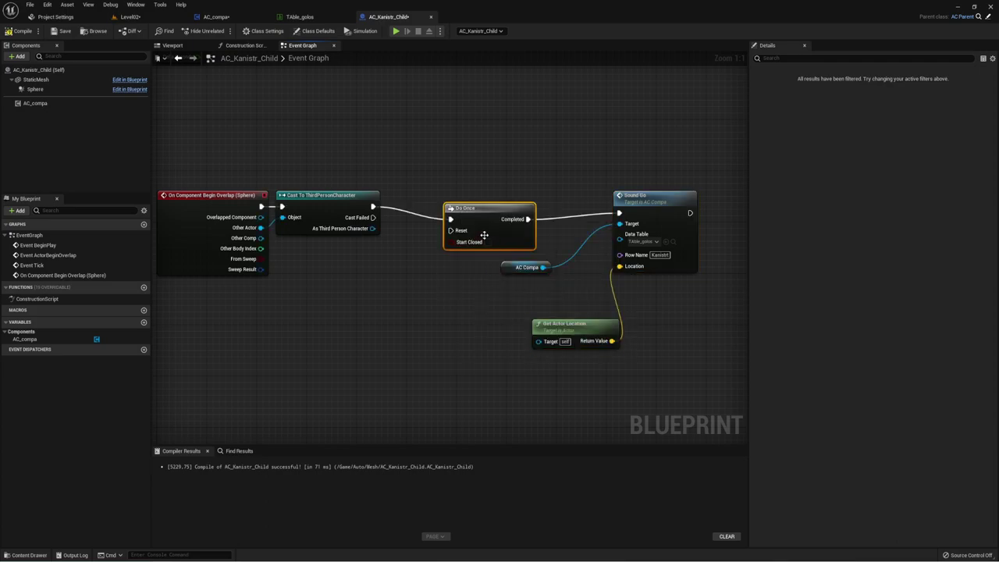
drag(484, 235, 542, 228)
click(518, 174)
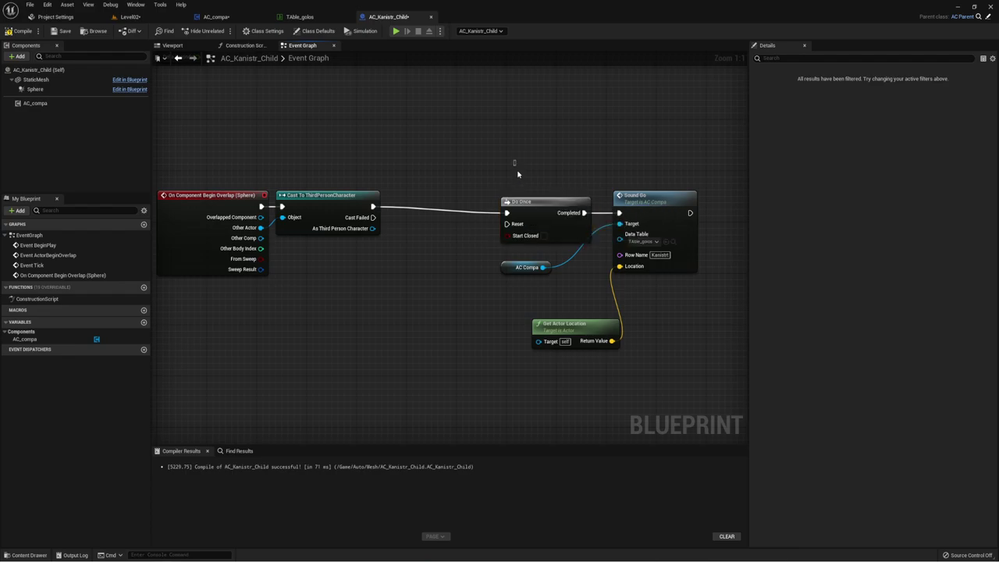
drag(518, 174, 628, 355)
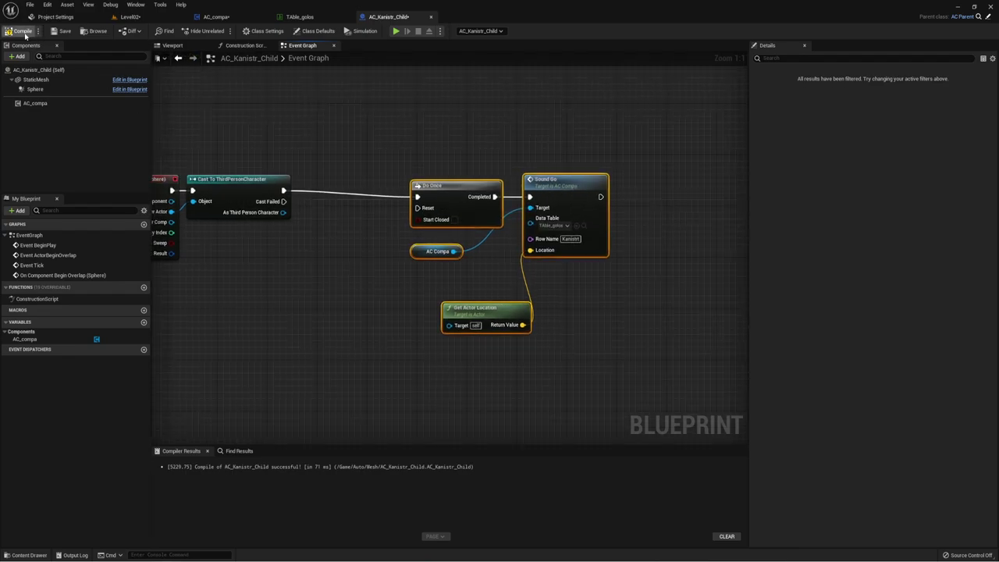
Compile and play, walking the character around the building to test the canister voice line.
click(396, 32)
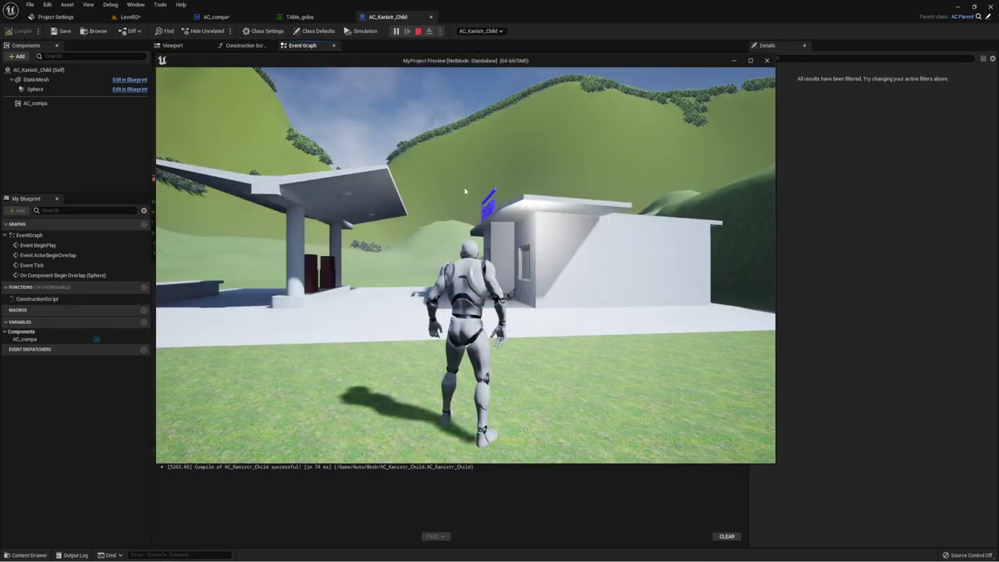
key(w)
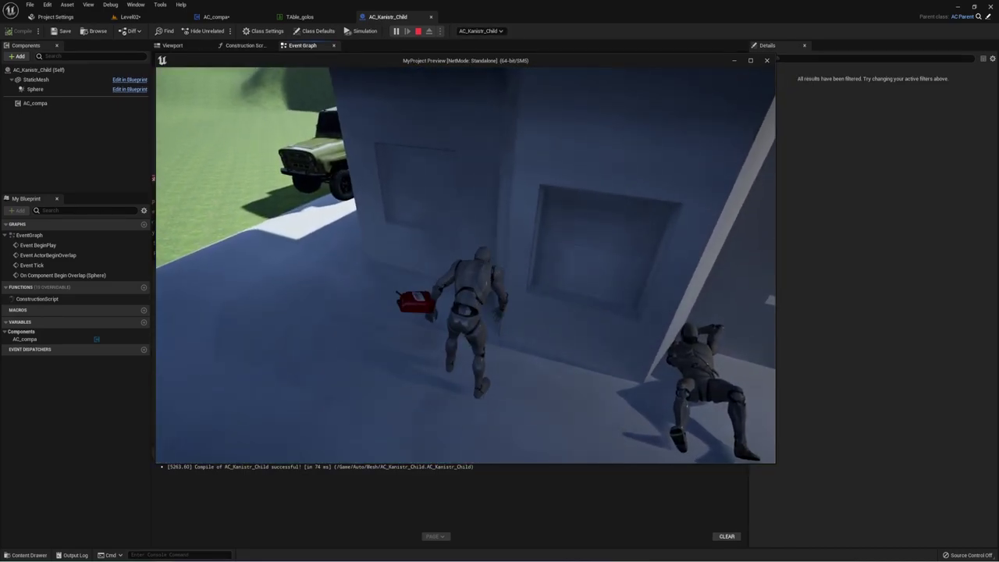
key(a)
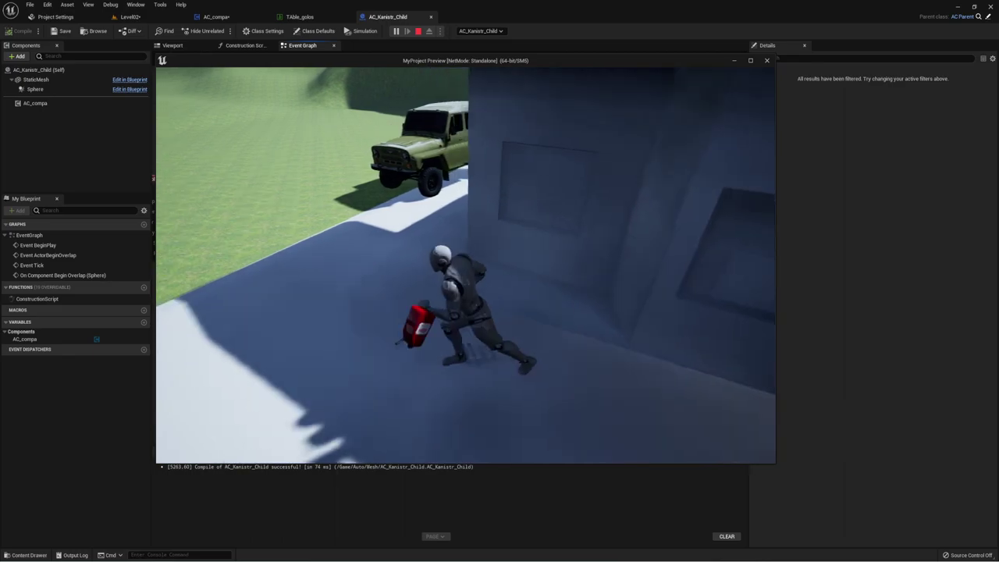
key(w)
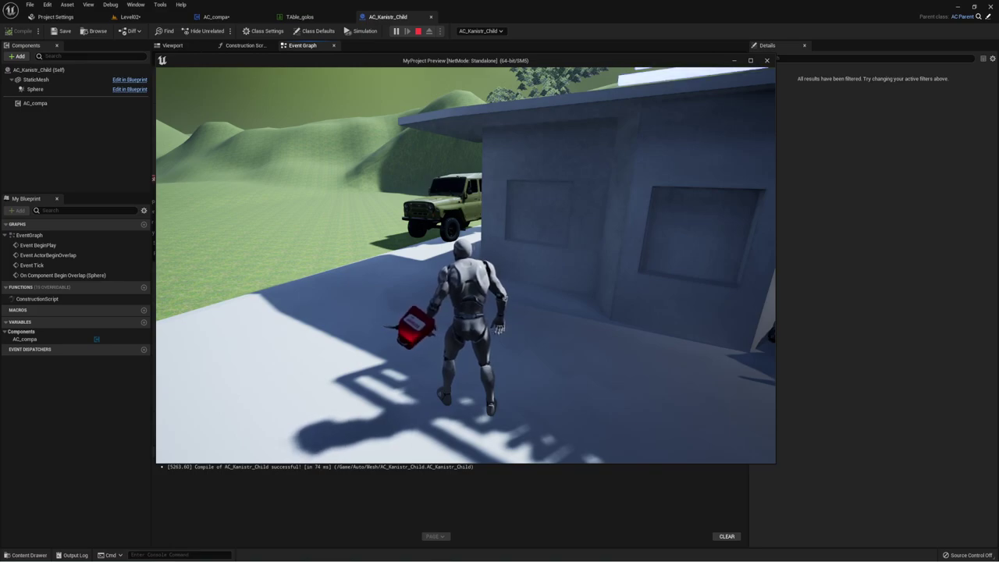
key(w)
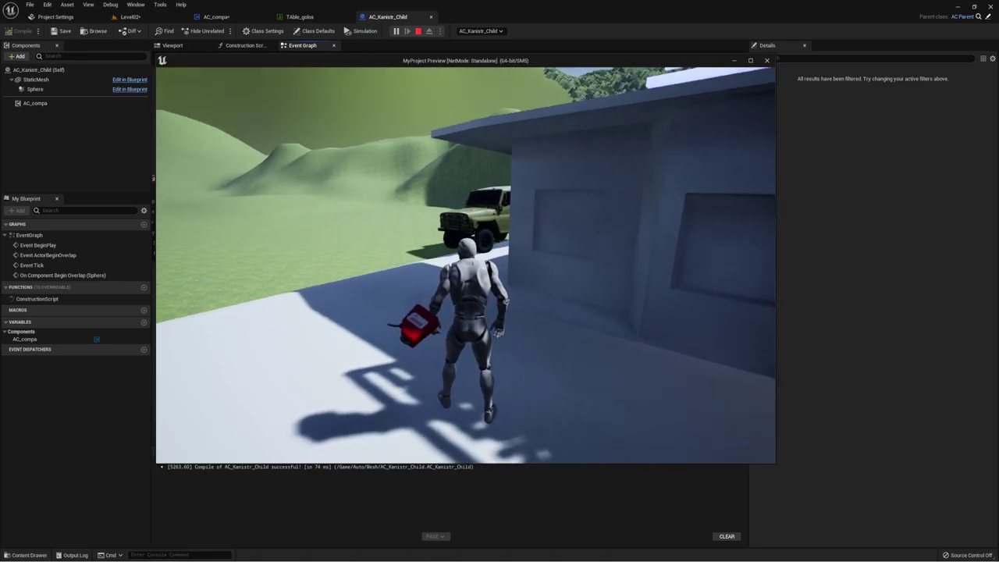
Stop the preview, nudge the Do Once and Sound Go nodes slightly right, then return to Level02.
key(Escape)
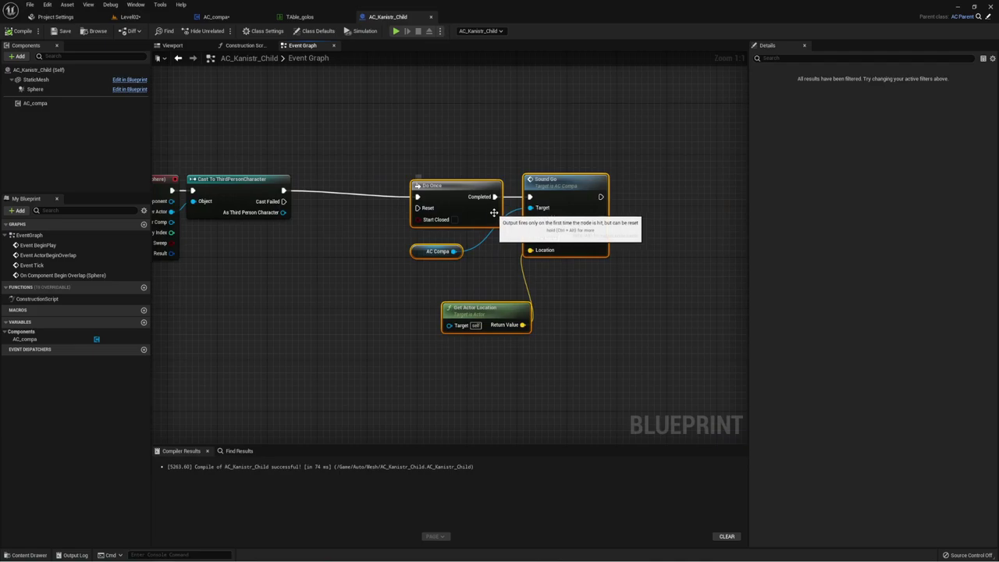
right_drag(477, 199, 478, 205)
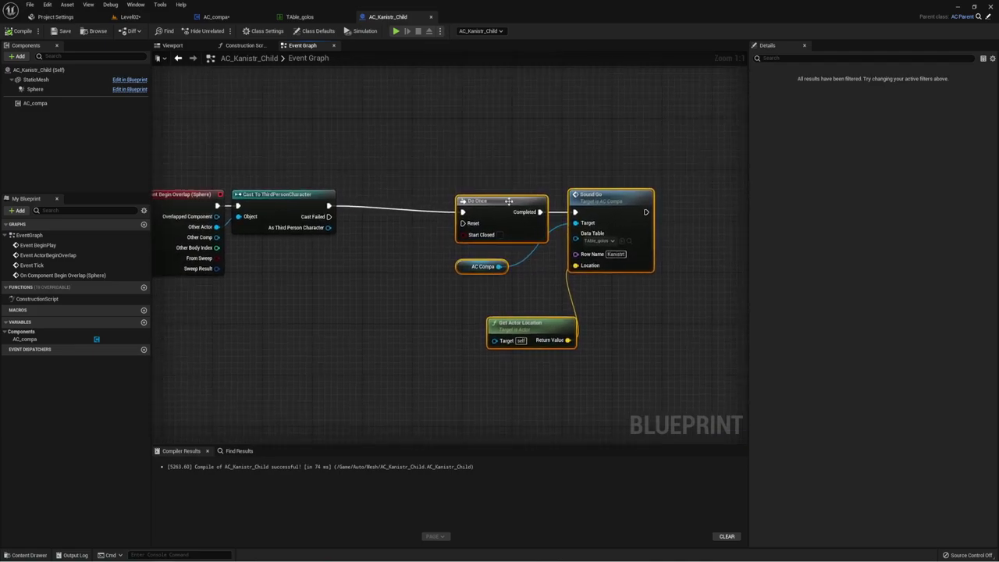
drag(478, 204, 484, 204)
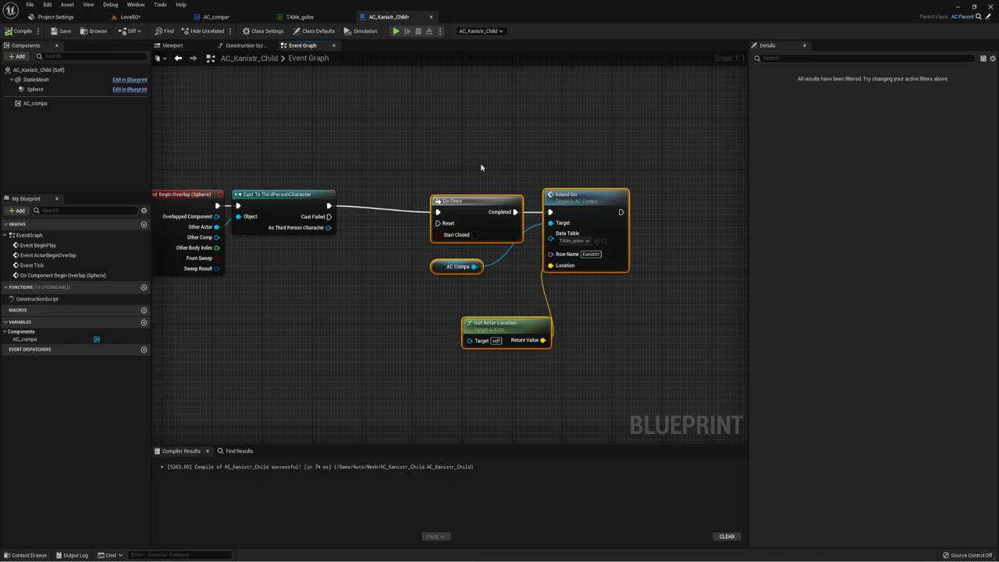
drag(530, 154, 686, 380)
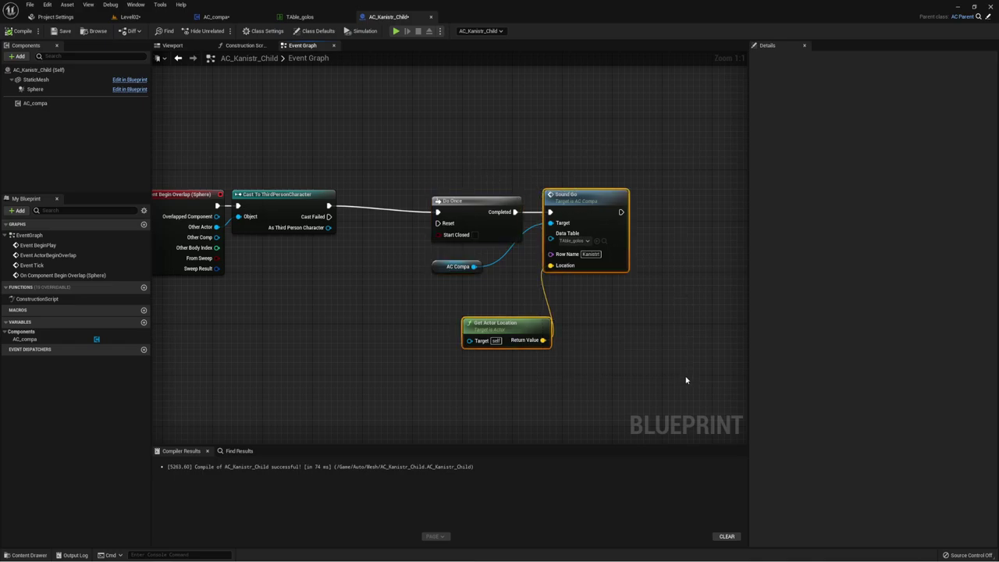
drag(551, 372, 447, 258)
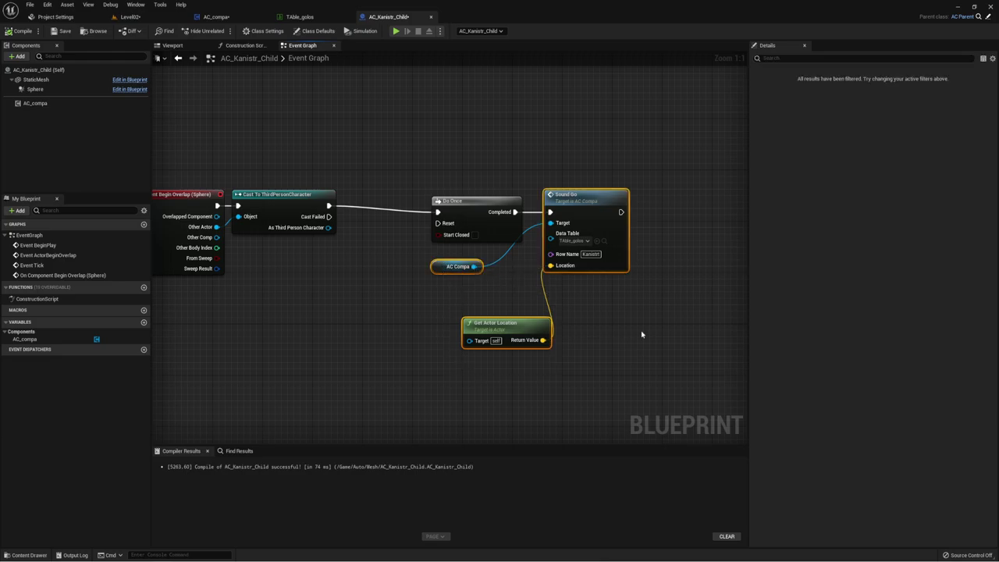
click(573, 313)
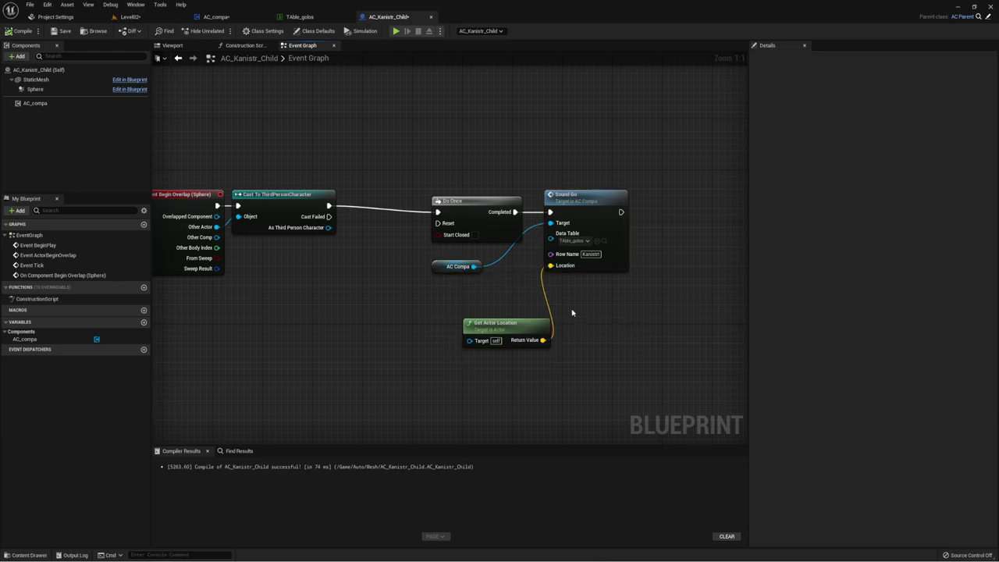
click(143, 18)
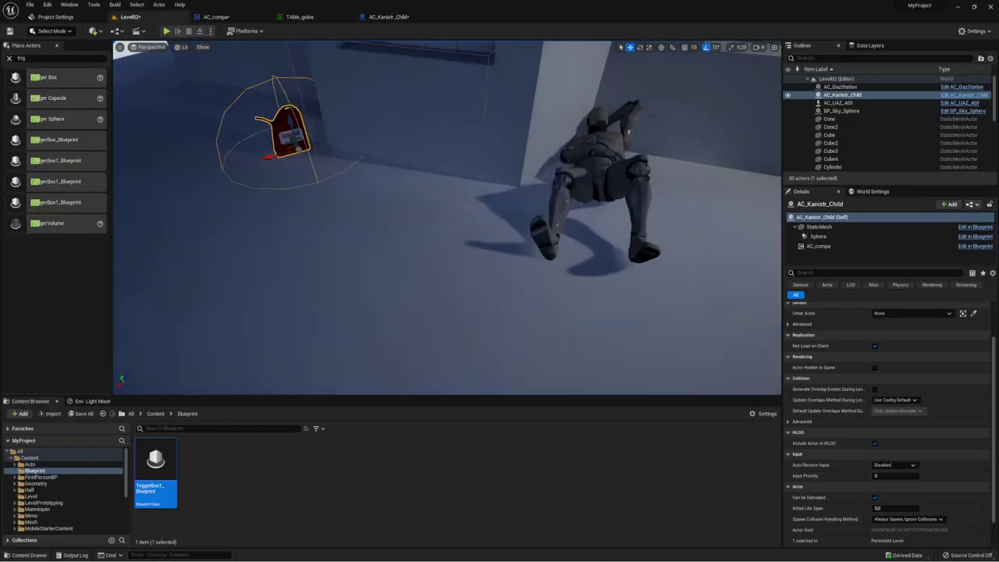
Move the TriggerBox1_Blueprint trigger away from the building and orbit around the SPIT character.
right_drag(604, 229, 710, 234)
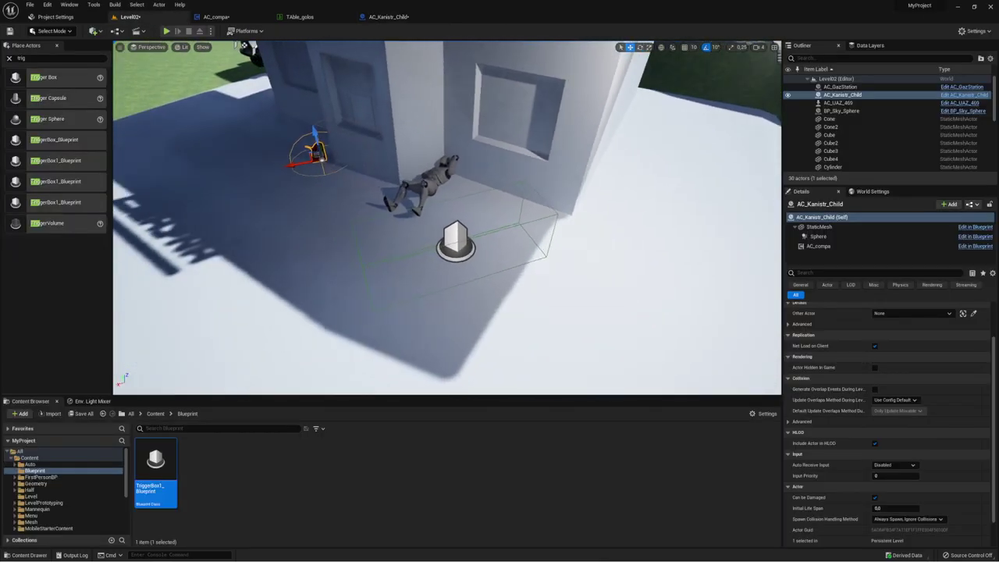
click(642, 256)
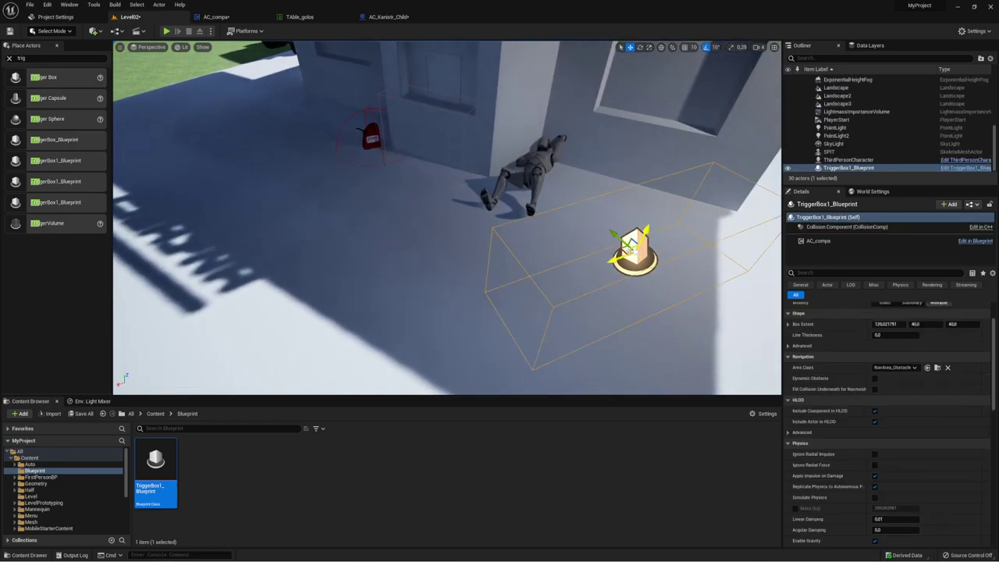
drag(615, 236, 779, 377)
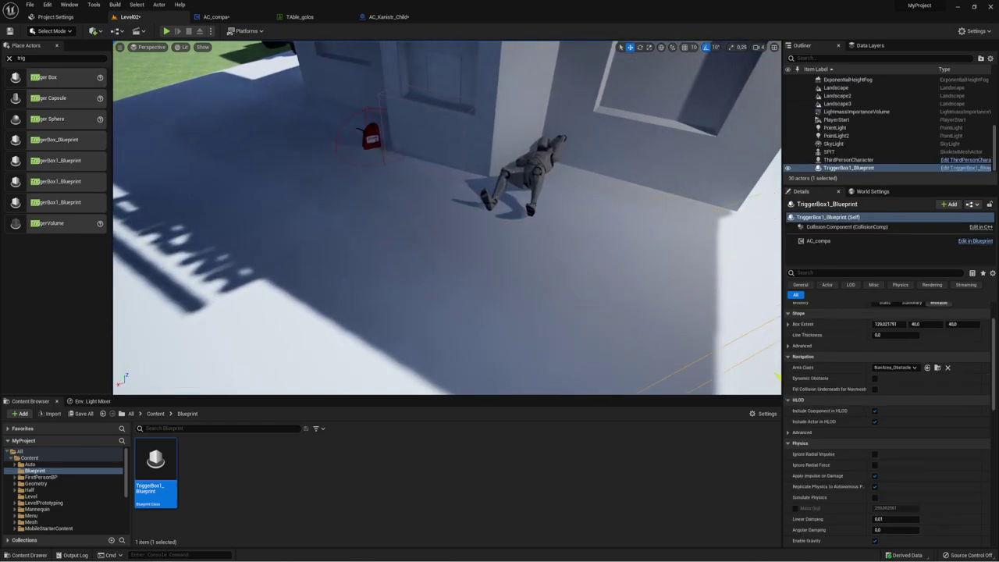
click(527, 148)
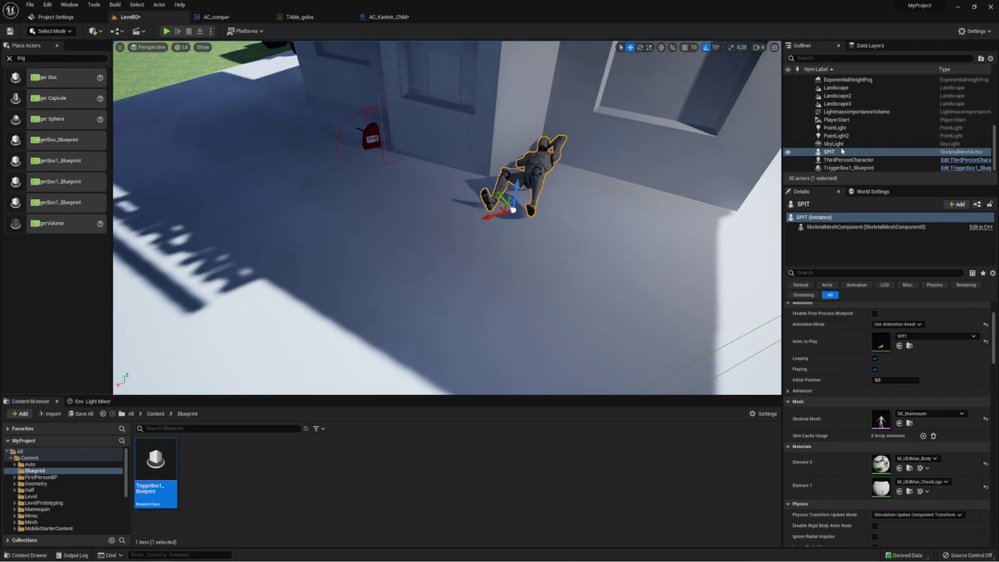
alt+drag(600, 198, 580, 197)
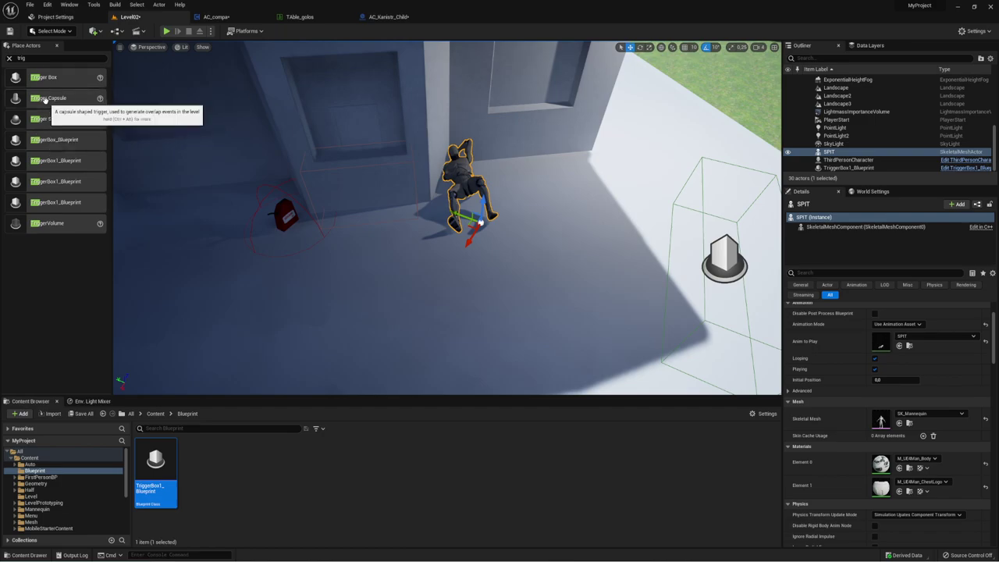
Place an enlarged Trigger Capsule beside SPIT and begin converting it to TriggerCapsule_Blueprint.
mouse_move(42, 98)
mouse_down()
mouse_move(492, 234)
mouse_move(518, 267)
mouse_up()
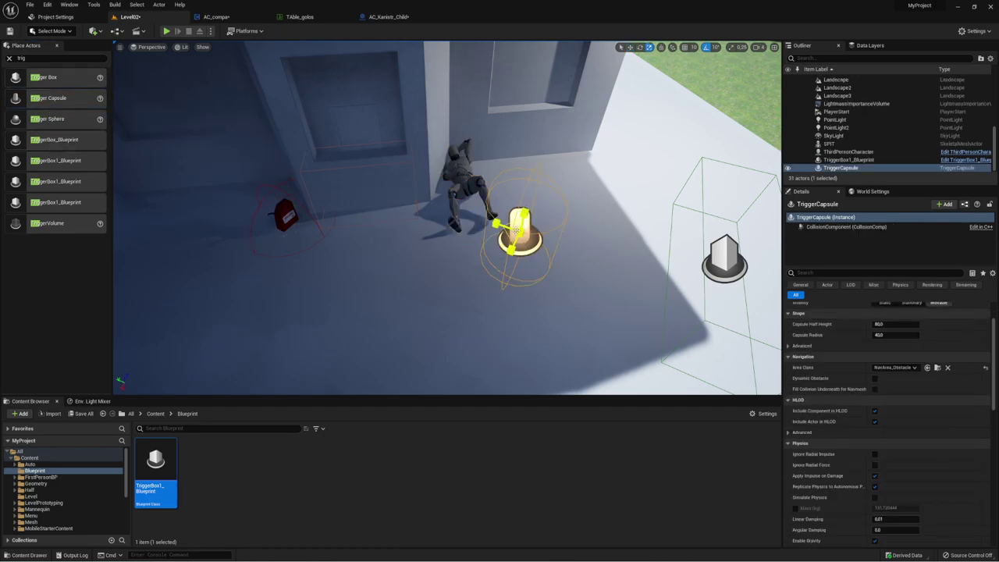
drag(514, 229, 514, 230)
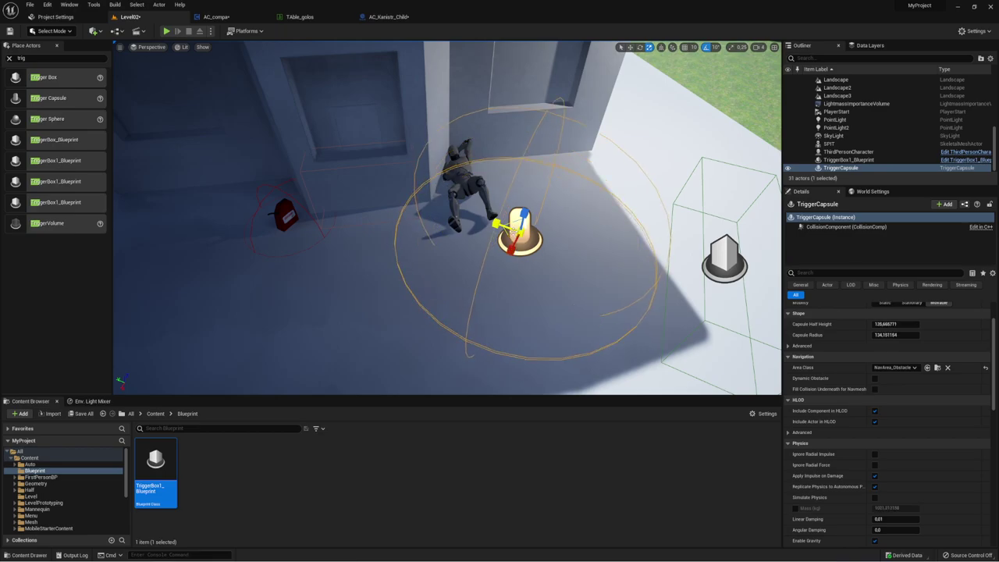
click(965, 204)
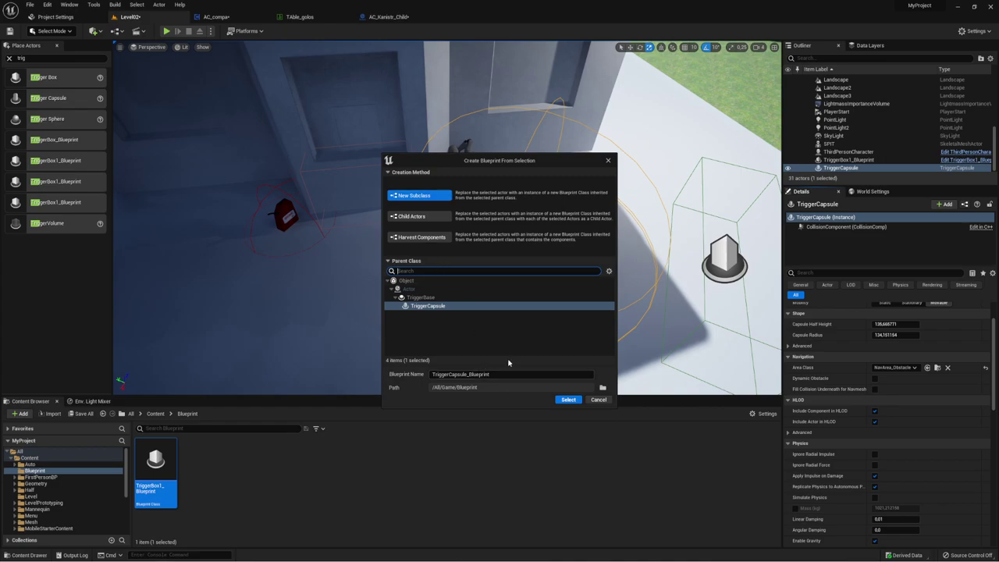
Create TriggerCapsule_Blueprint and select its collision capsule component.
click(570, 401)
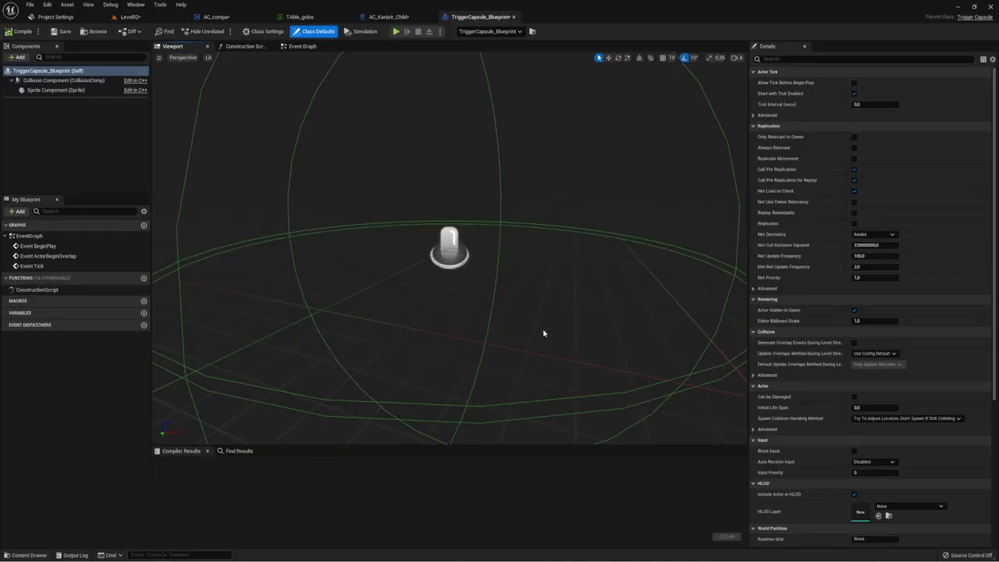
drag(537, 229, 504, 201)
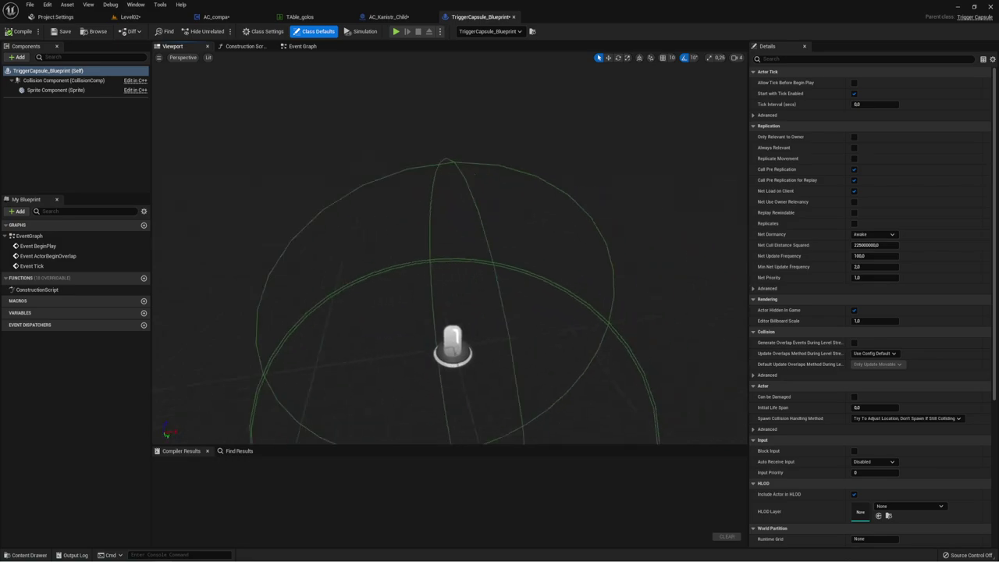
click(443, 122)
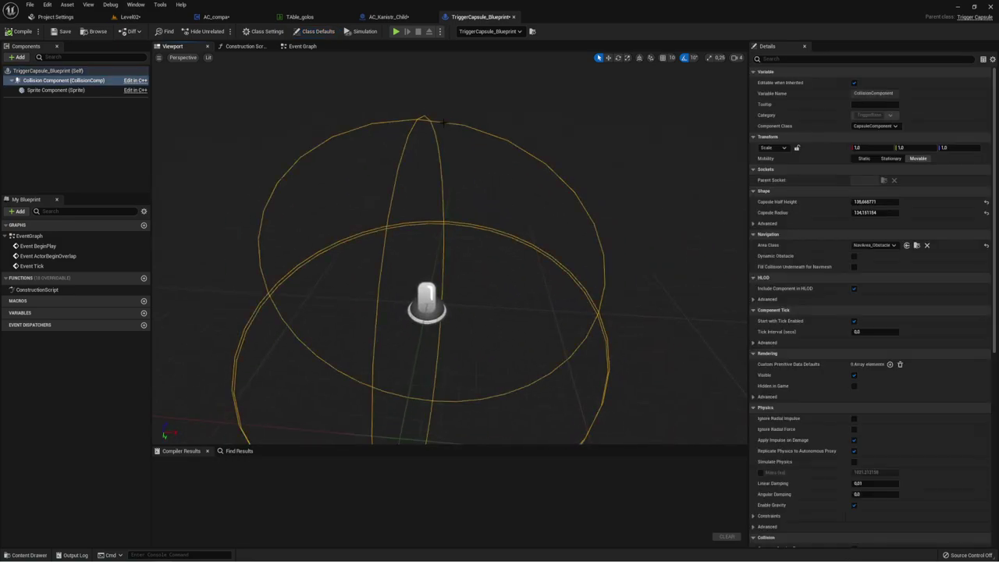
Add an OnComponentBeginOverlap event for the collision capsule and return to the AC_Kanistr_Child graph.
right_click(113, 81)
mouse_move(156, 94)
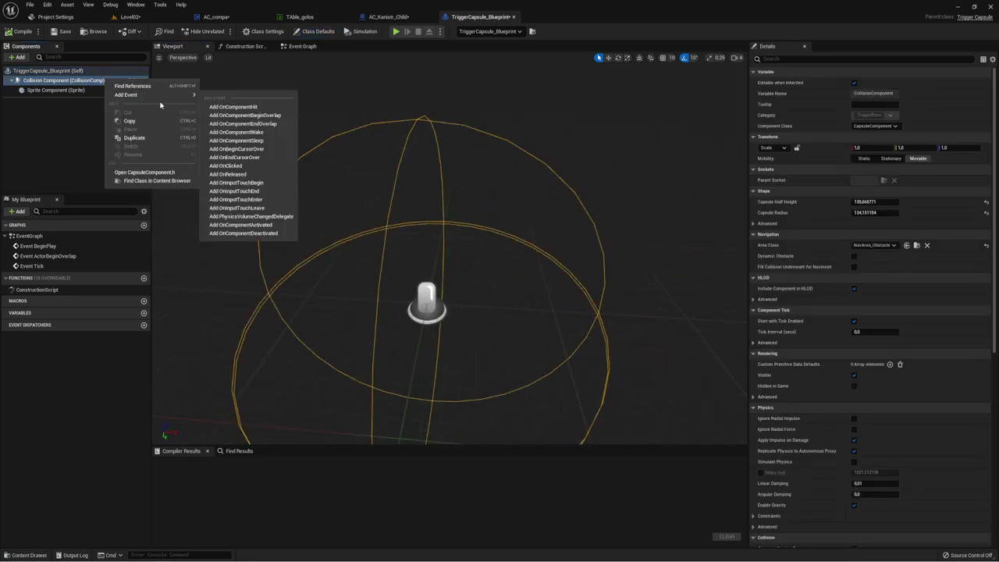
click(245, 114)
click(404, 20)
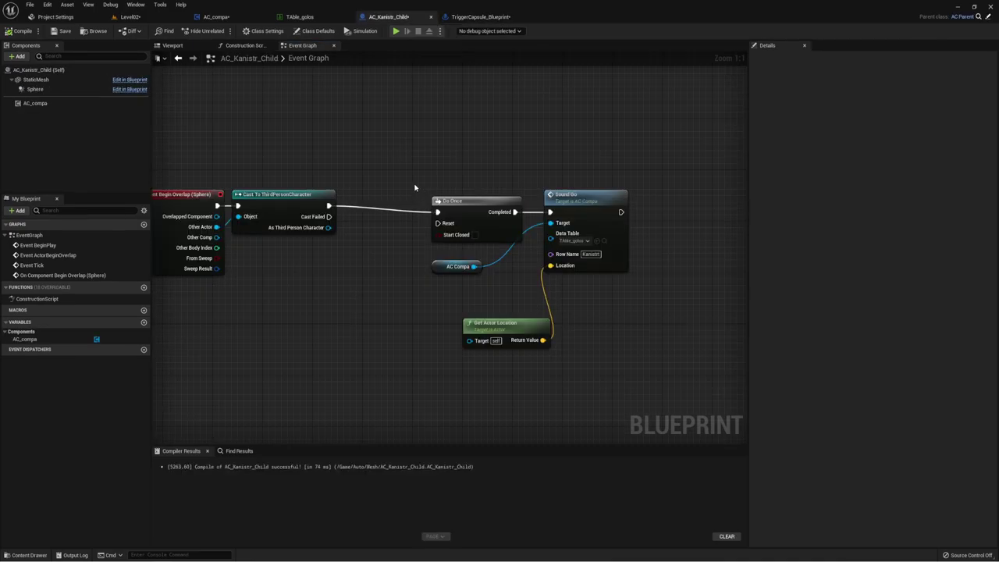
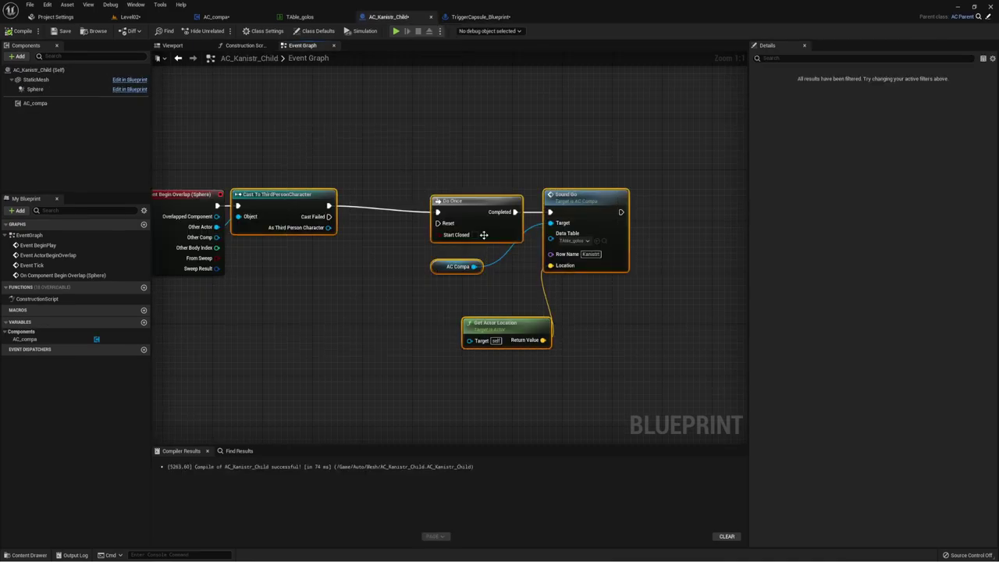
Paste the copied Cast, Do Once and Sound Go nodes into TriggerCapsule_Blueprint and wire Begin Overlap to Cast.
click(490, 15)
right_drag(598, 208, 396, 161)
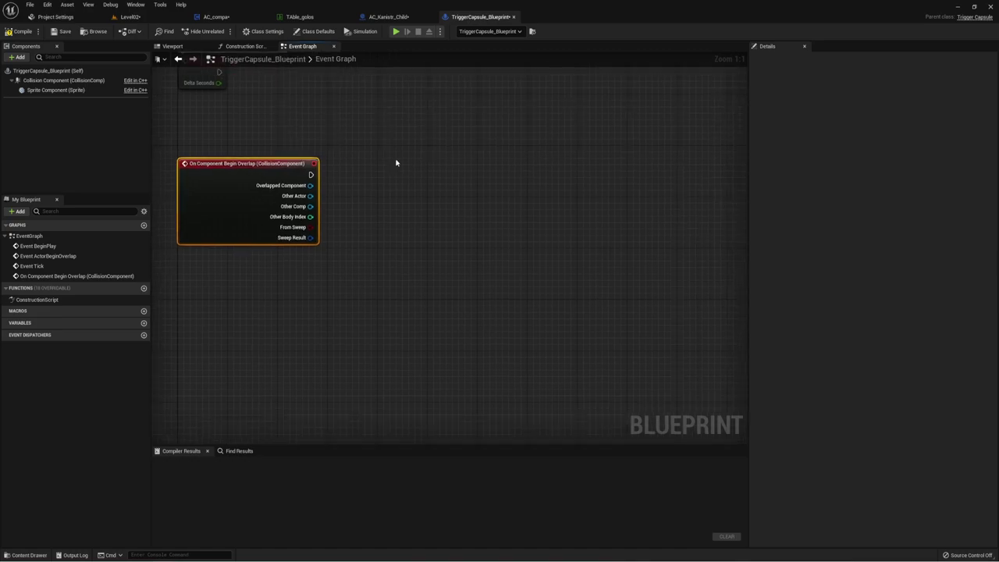
key(ctrl+v)
mouse_move(258, 125)
mouse_down()
mouse_move(376, 163)
mouse_move(286, 175)
mouse_move(313, 175)
mouse_up()
right_drag(548, 275, 443, 256)
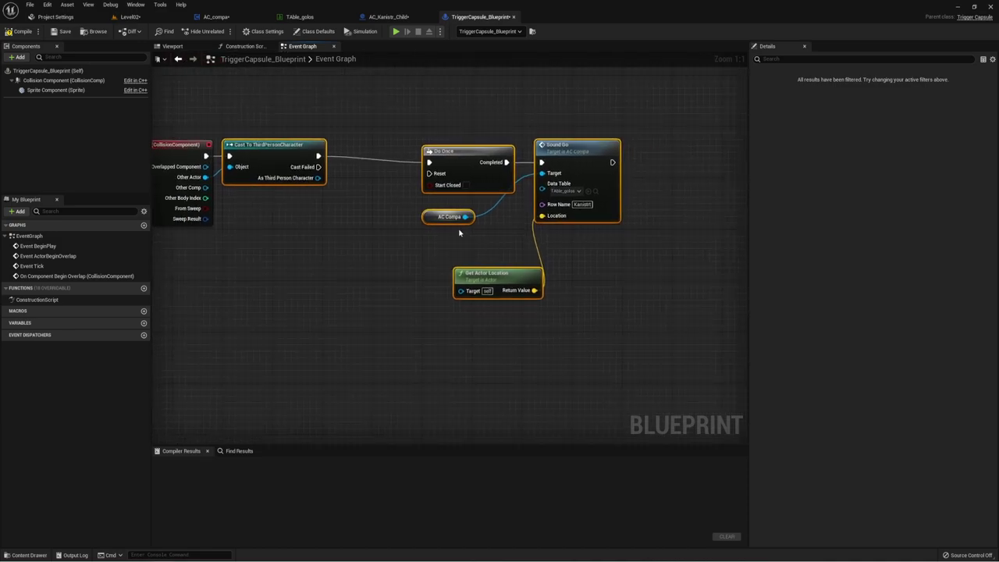
Add an AC_compa component to the blueprint as the Sound Go target and tidy the node layout.
click(428, 217)
click(17, 58)
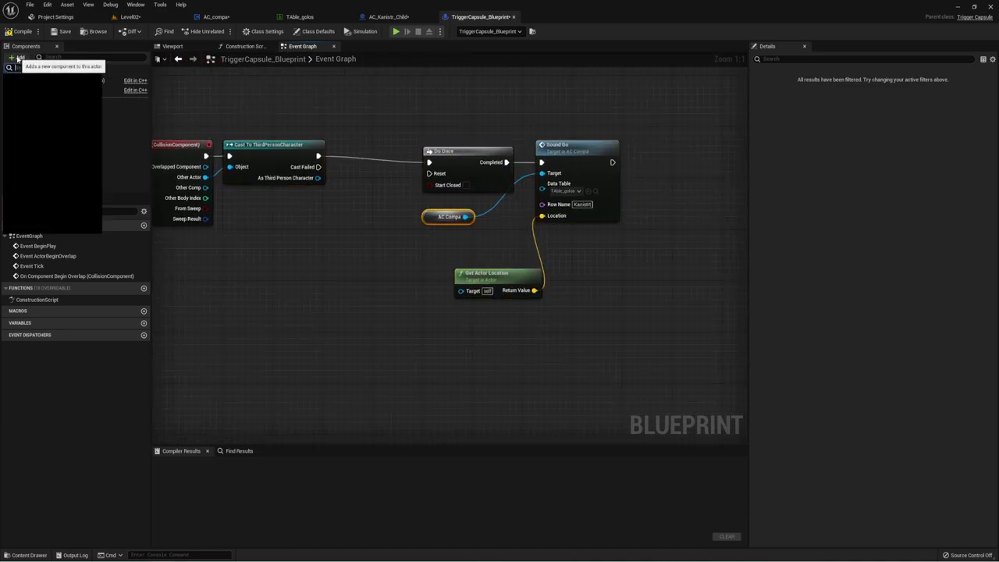
text(ac)
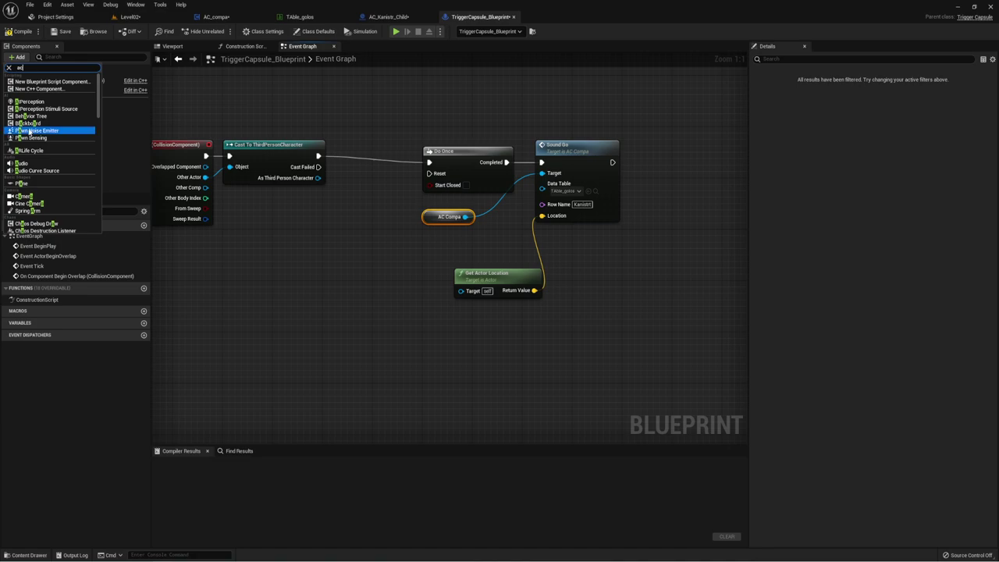
click(24, 117)
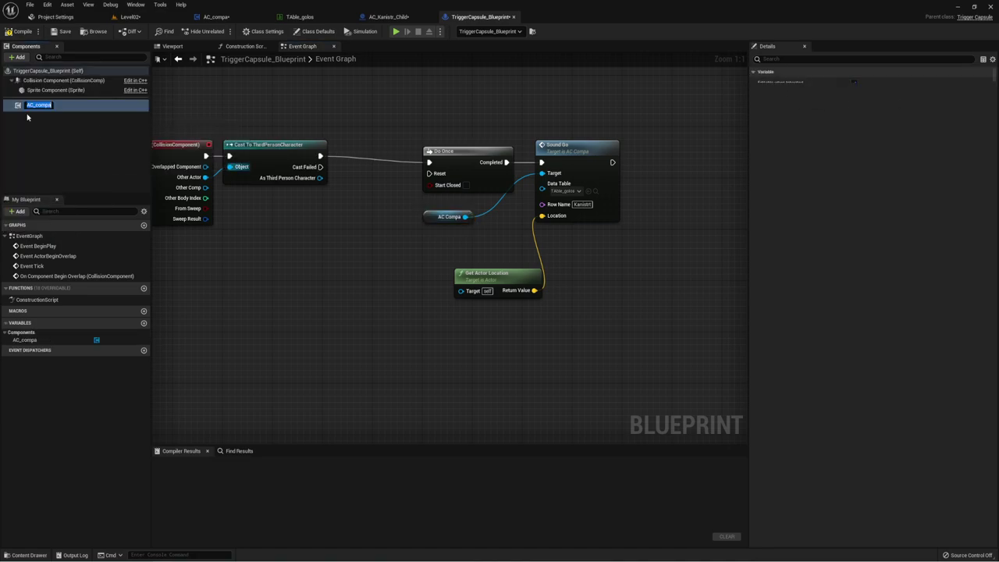
mouse_move(410, 312)
mouse_down()
mouse_move(621, 134)
mouse_move(528, 139)
mouse_up()
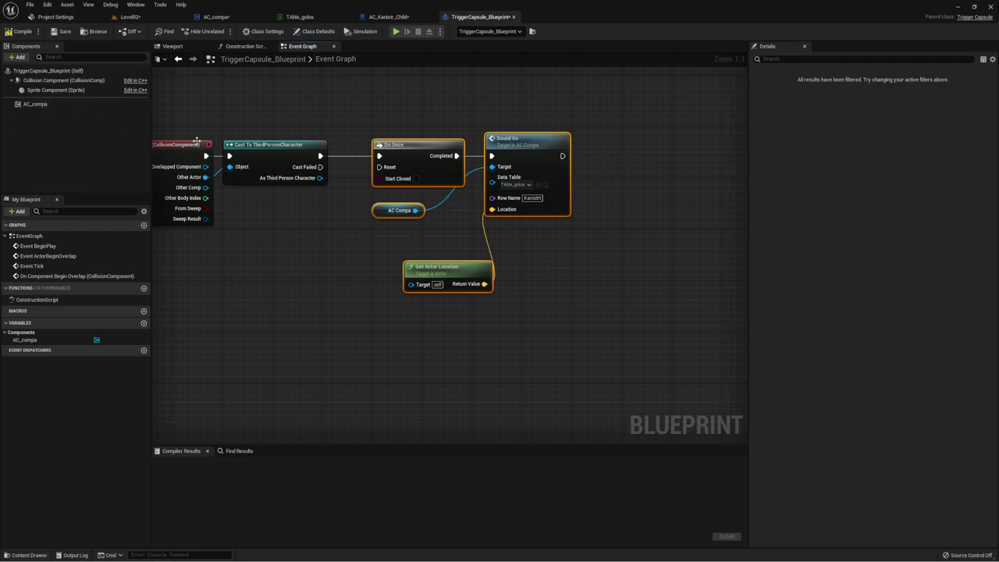
right_drag(295, 212, 376, 244)
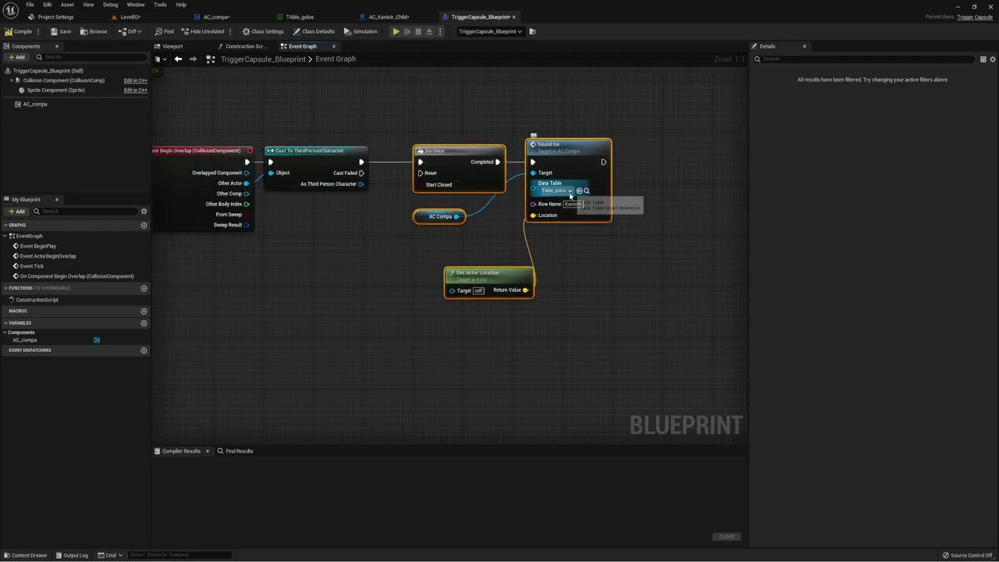
Check the Pers2 row in the TAble_golos data table, then compile TriggerCapsule_Blueprint.
click(300, 16)
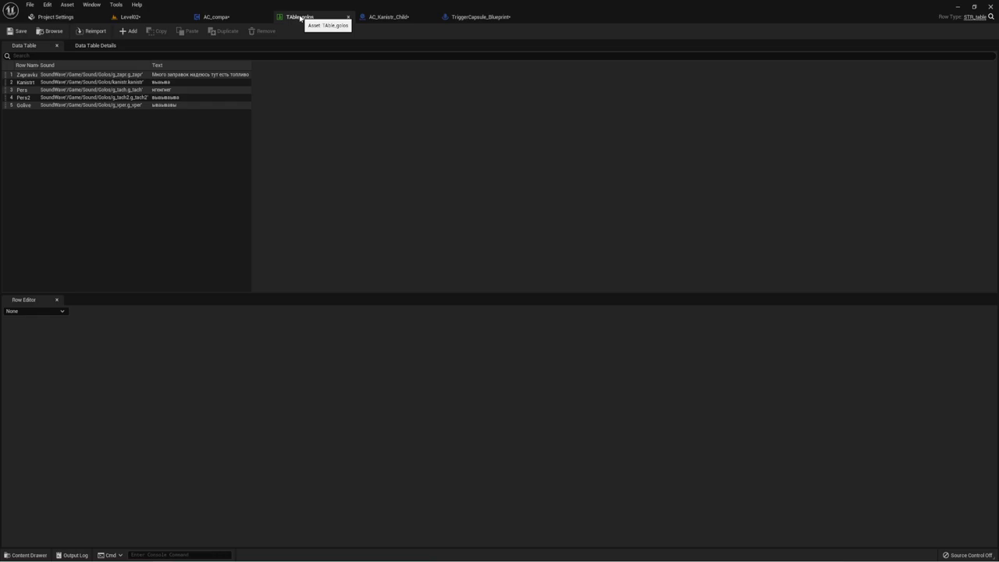
double_click(20, 99)
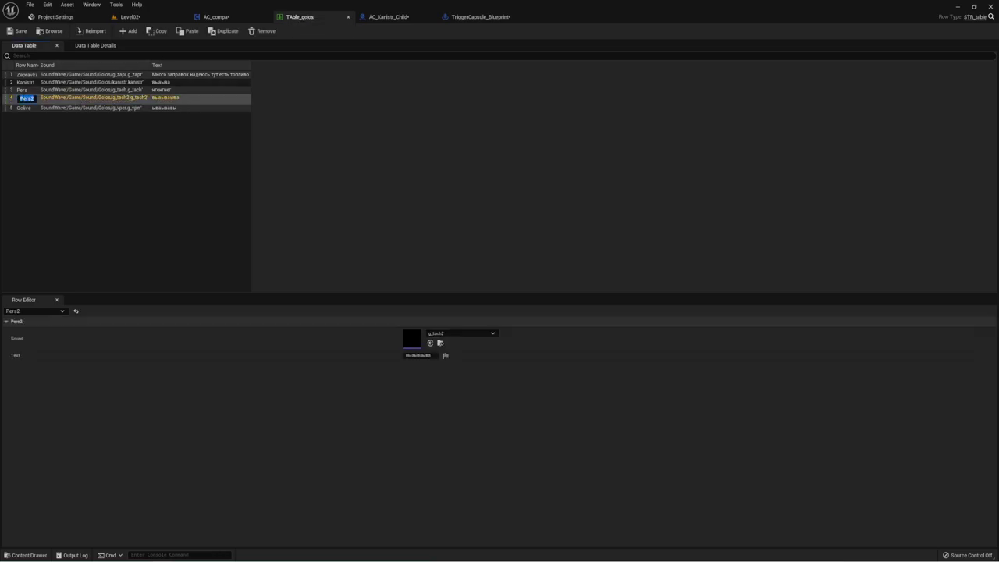
click(480, 16)
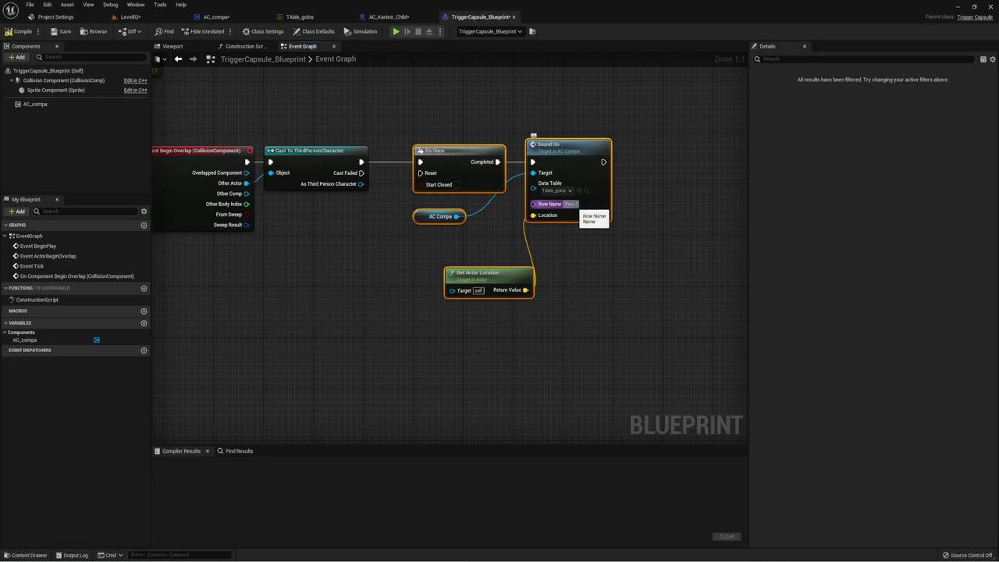
click(574, 249)
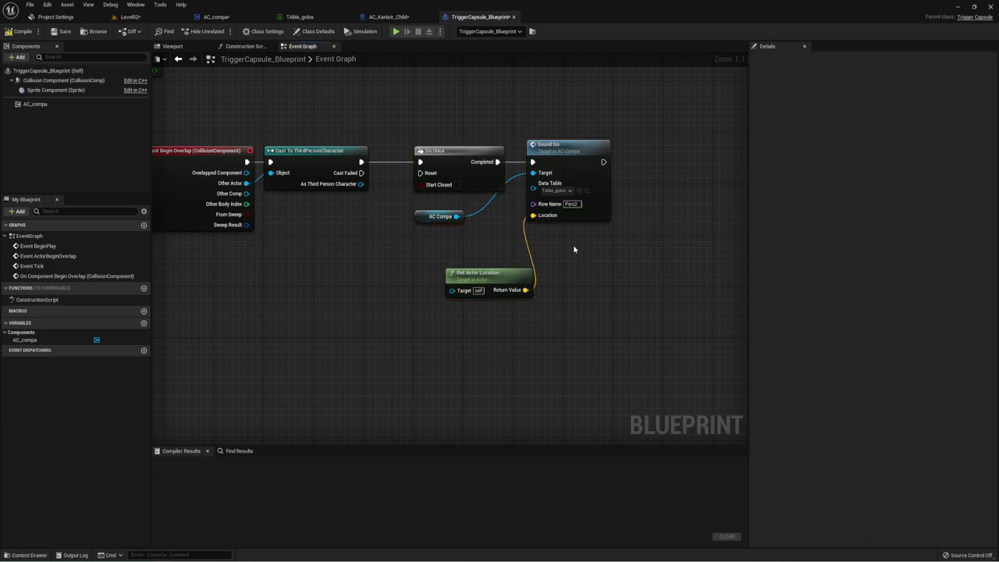
click(16, 33)
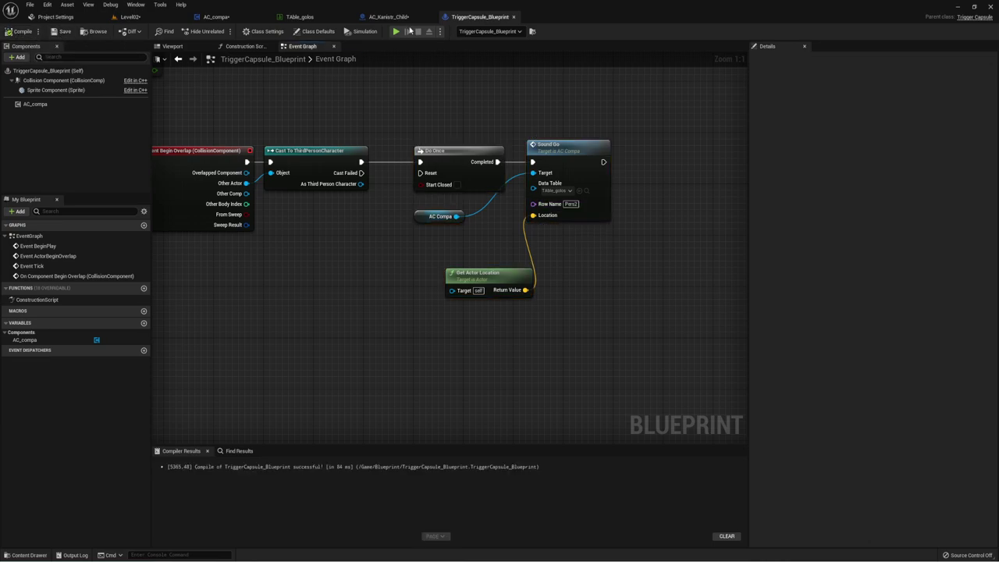
Play-test the level twice, running the character into the trigger near the building.
click(397, 31)
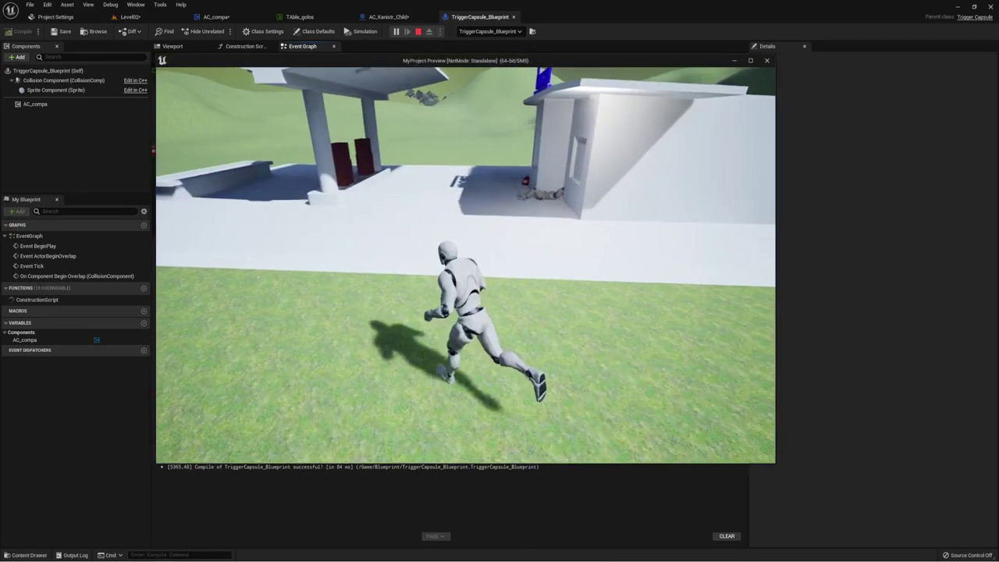
key(w)
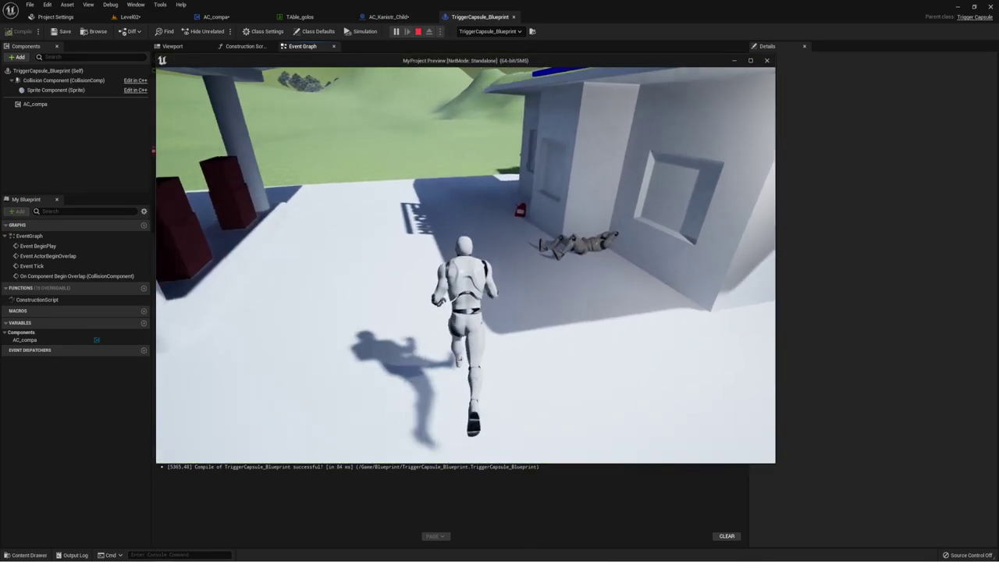
key(Escape)
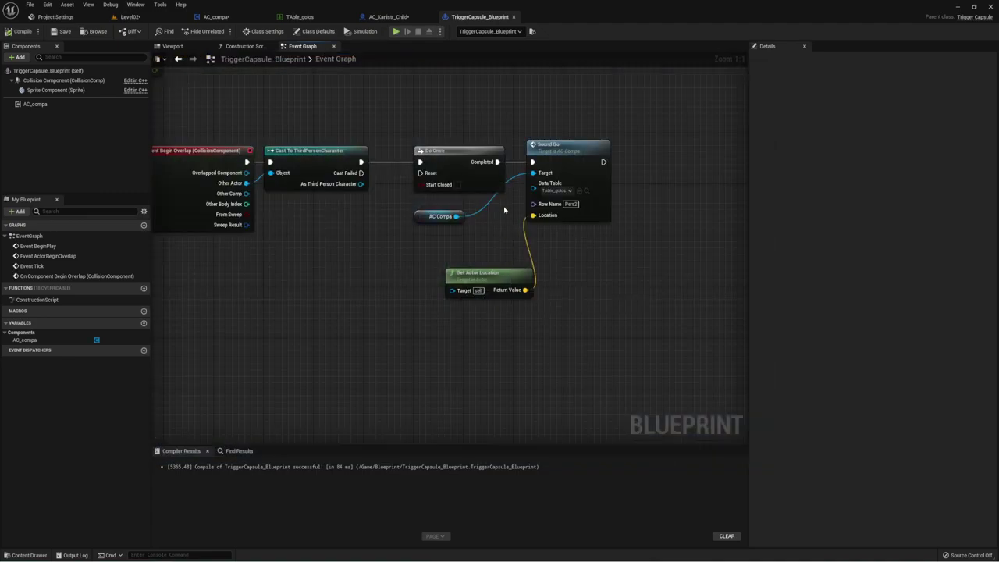
click(397, 32)
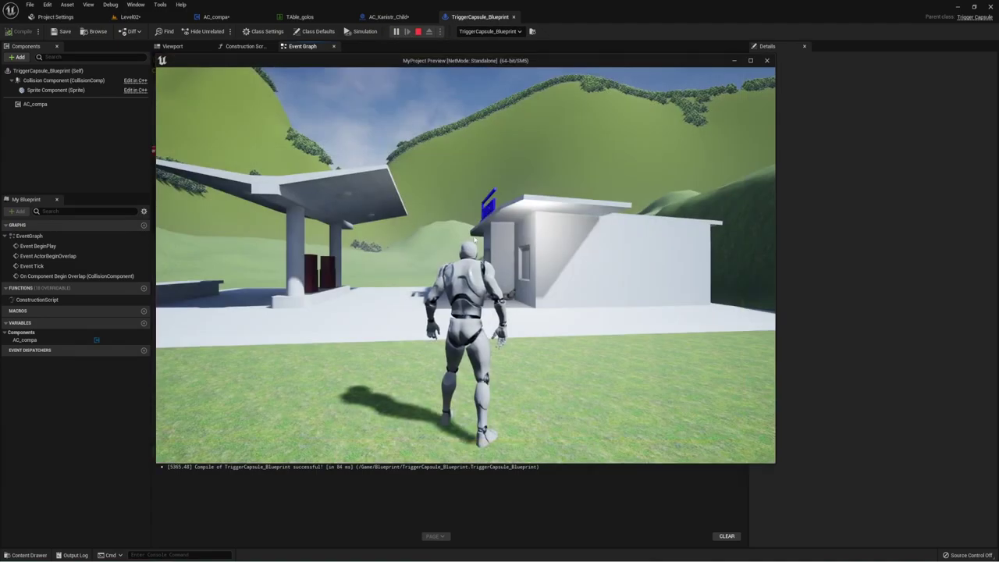
key(w)
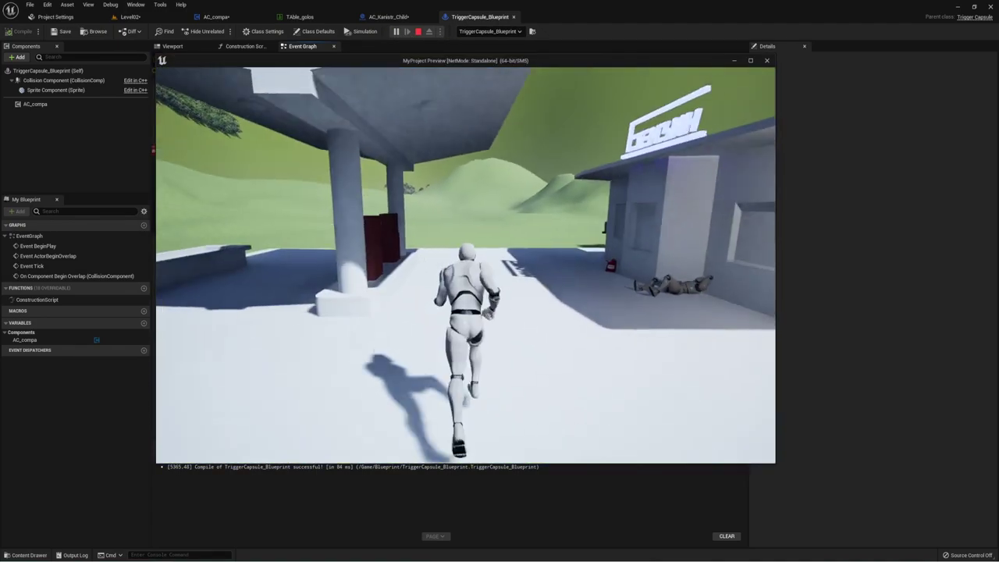
key(w)
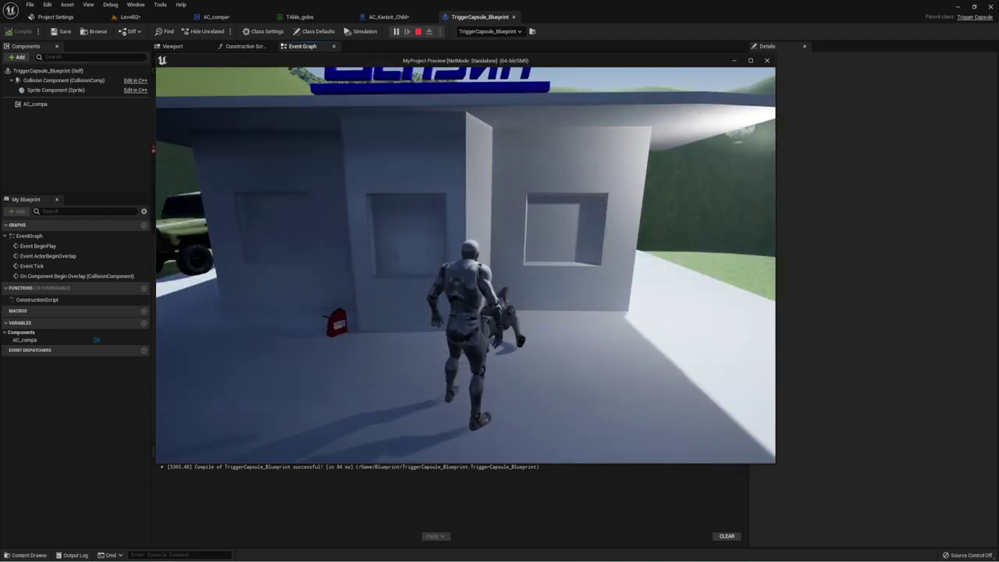
key(Escape)
Place Get Actor Location beside the AC Compa node, then look over the building in the Level02 viewport.
drag(491, 273, 460, 234)
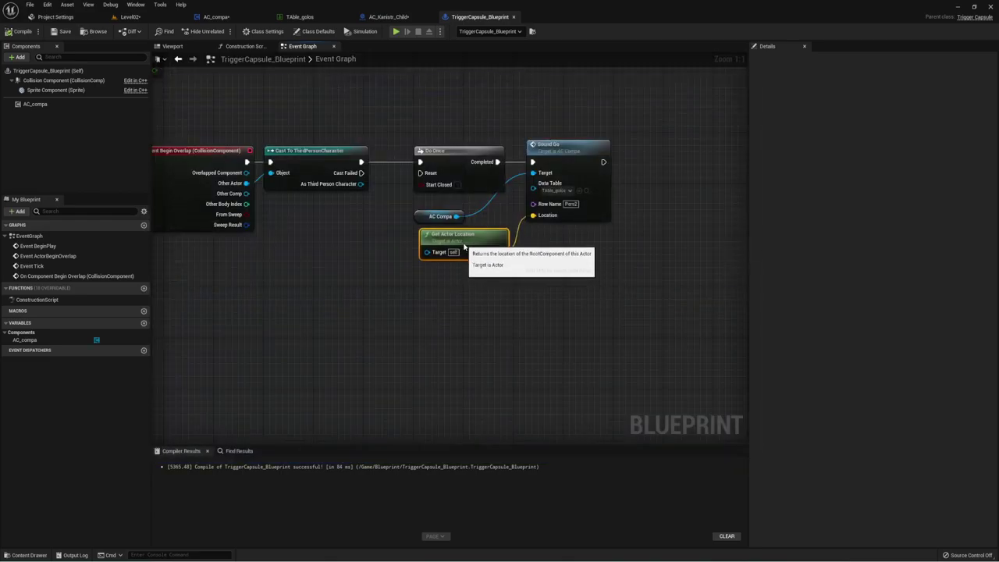
drag(343, 252, 545, 281)
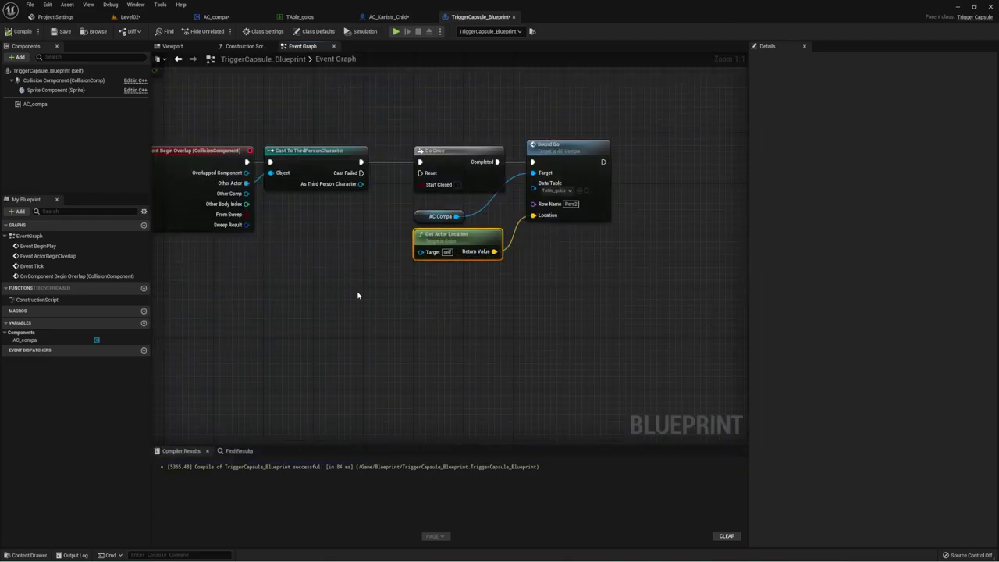
click(357, 296)
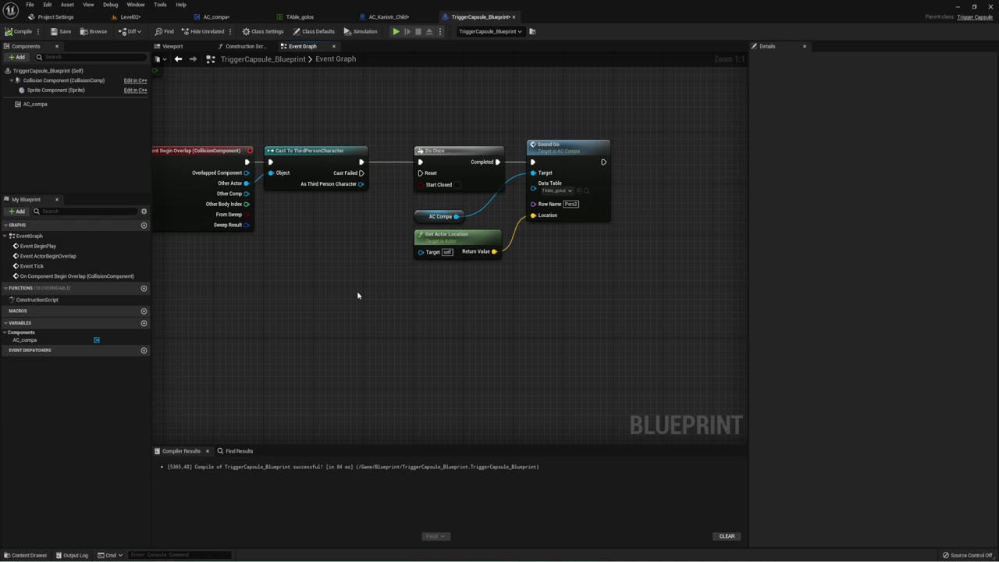
click(149, 16)
right_drag(460, 270, 465, 270)
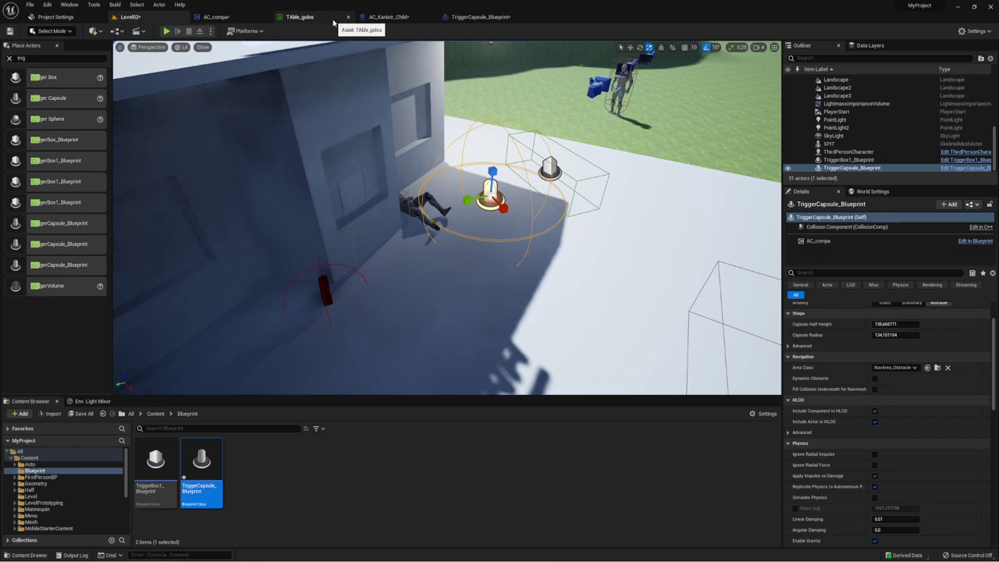
In AC_compa's Sound Go function, move Break STR_table down and select it with Play Sound at Location.
click(232, 17)
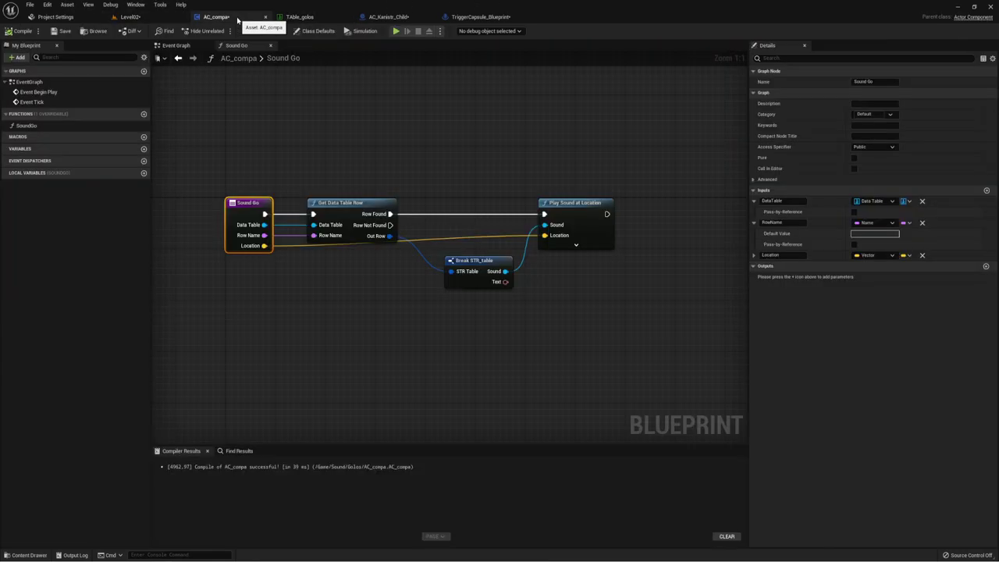
drag(472, 261, 459, 261)
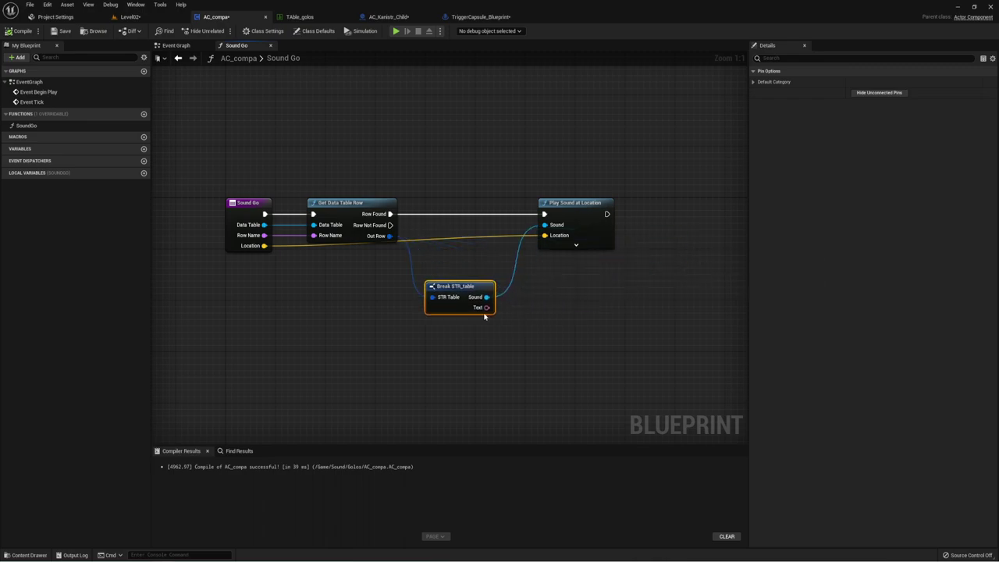
right_drag(604, 320, 477, 311)
drag(304, 150, 458, 324)
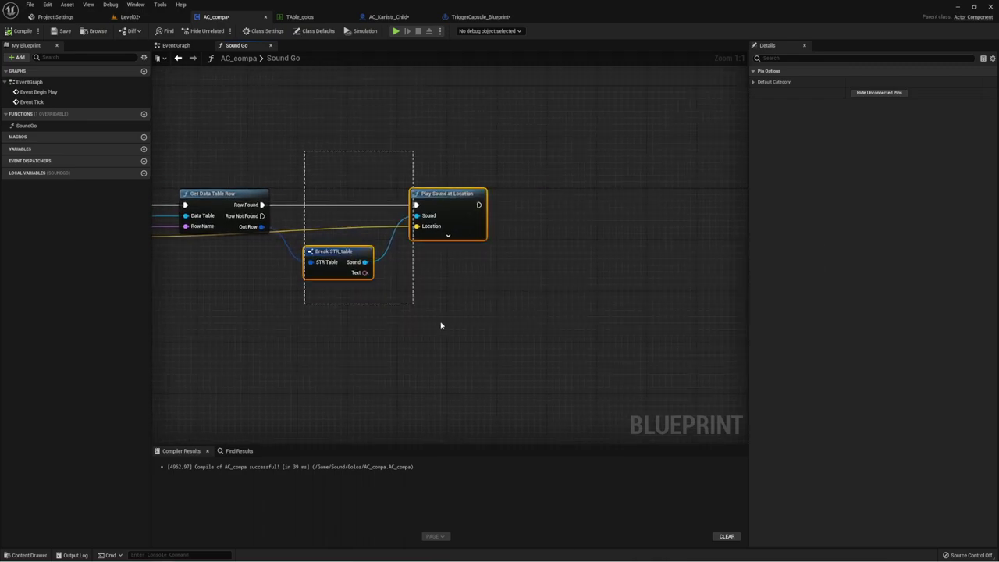